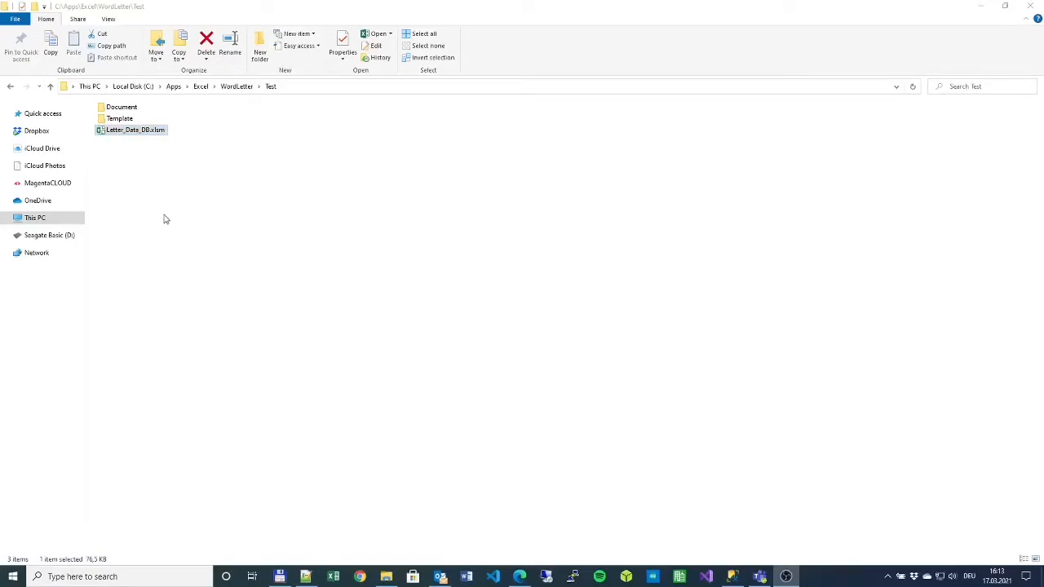
- Look over the Template and Document folders, then select Letter_Data_DB.xlsm in the Test folder
click(129, 120)
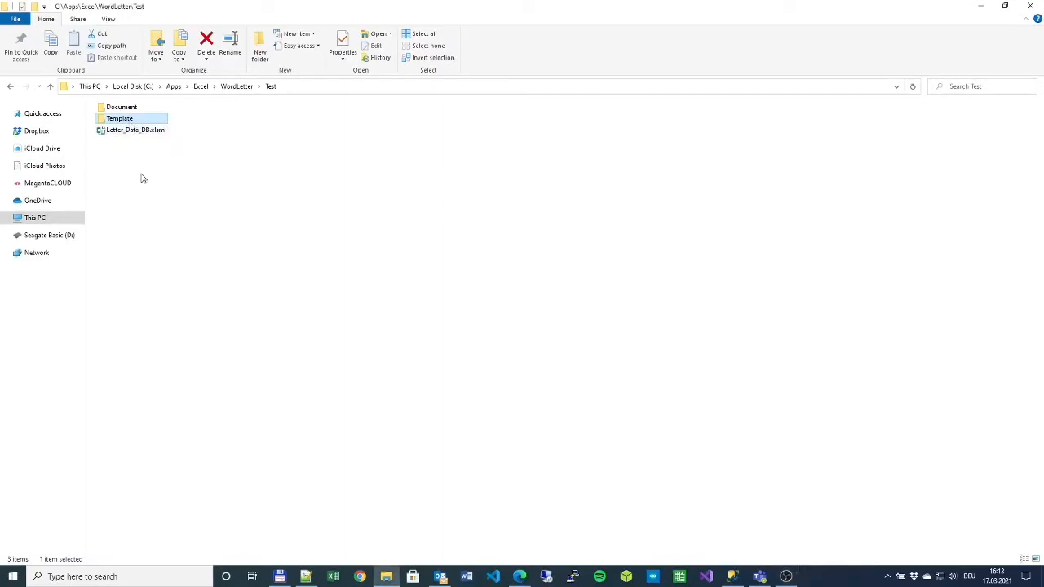
click(129, 110)
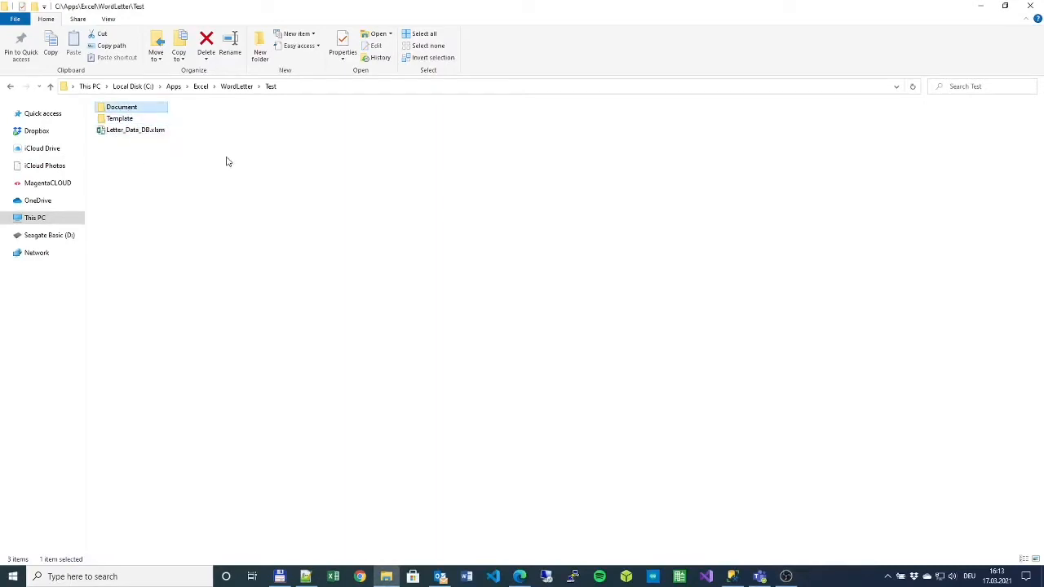
click(121, 121)
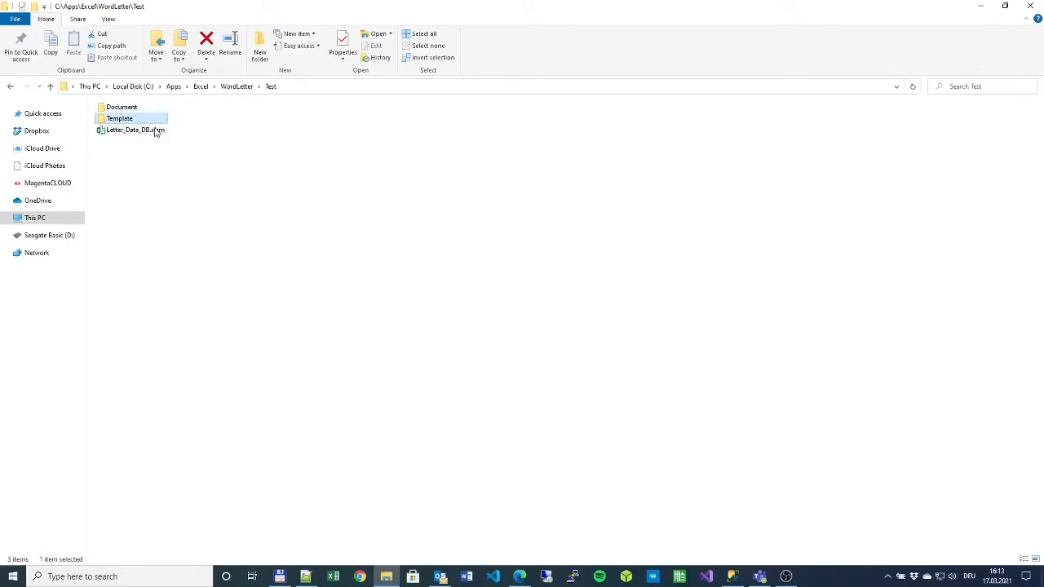
click(130, 109)
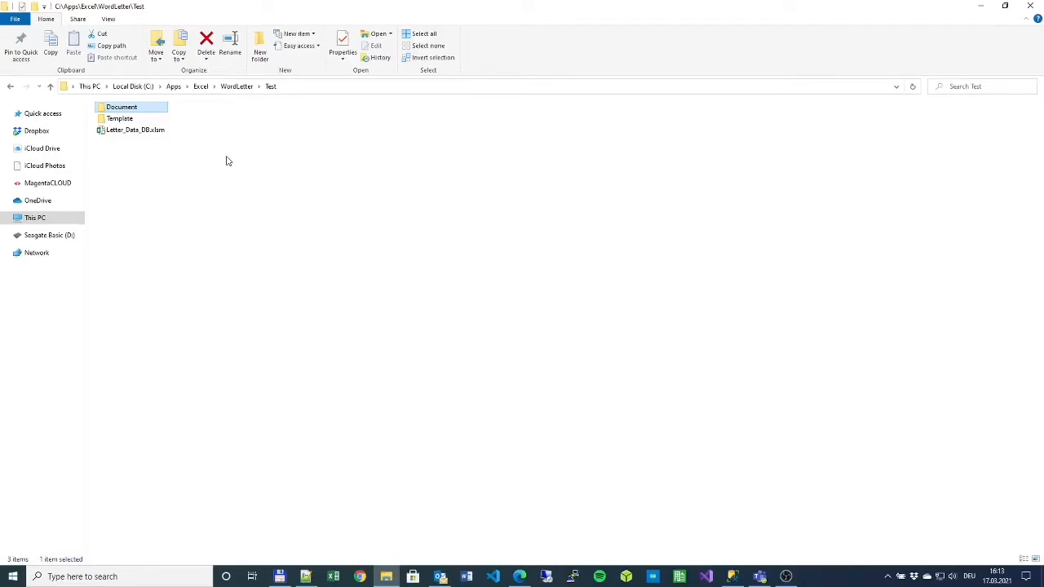
click(148, 159)
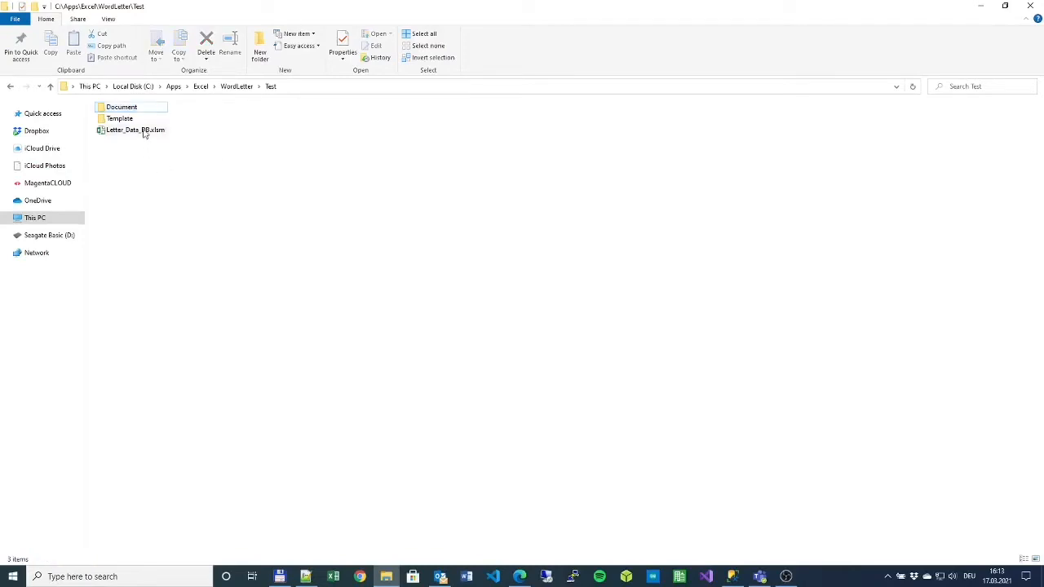
- Open Letter_Data_DB.xlsm, review the Doc Path and Template Path settings, and return to Data
double_click(144, 132)
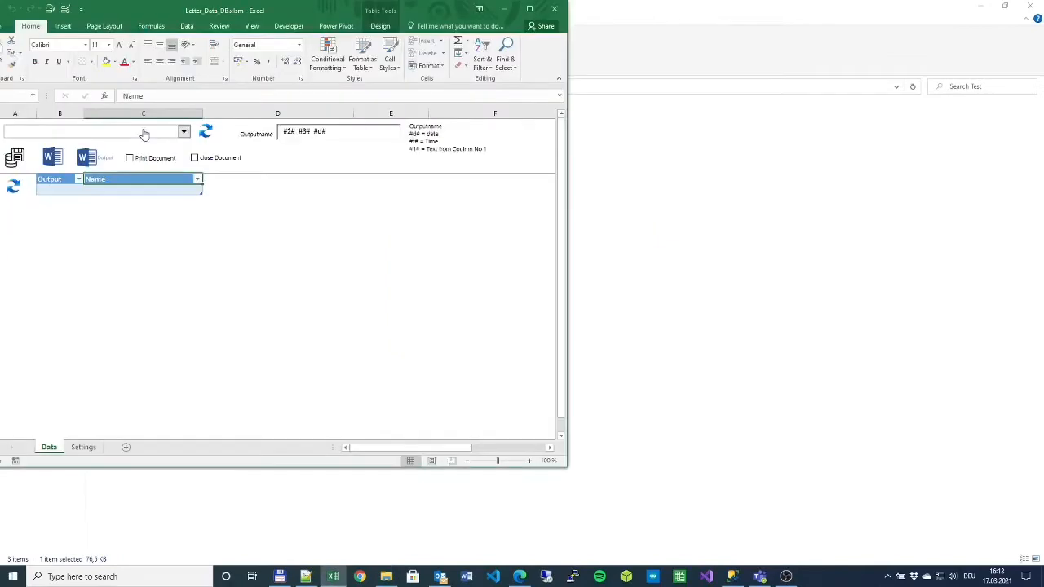
click(88, 447)
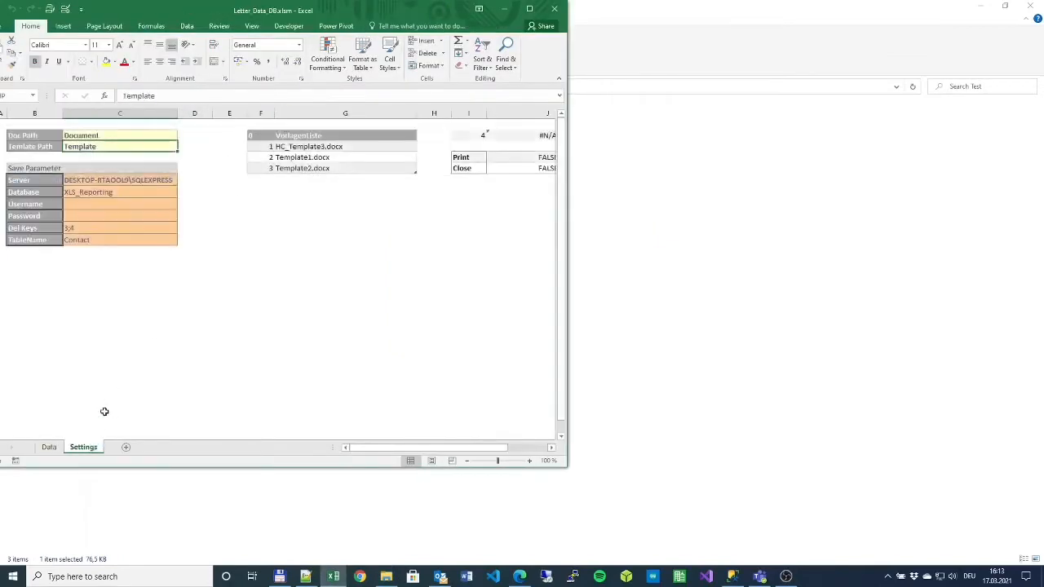
click(114, 135)
click(102, 146)
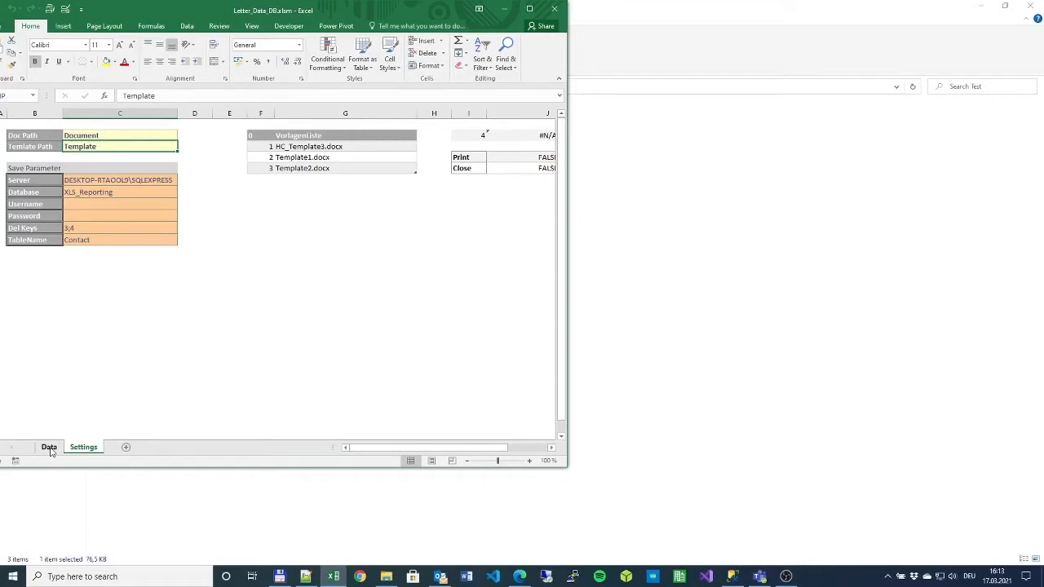
click(48, 447)
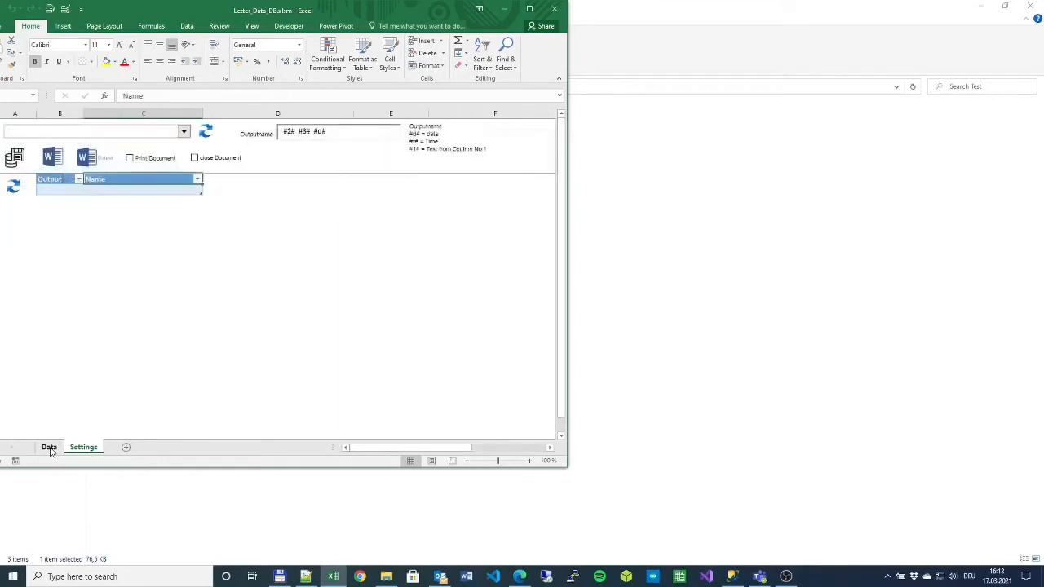
click(266, 340)
click(135, 174)
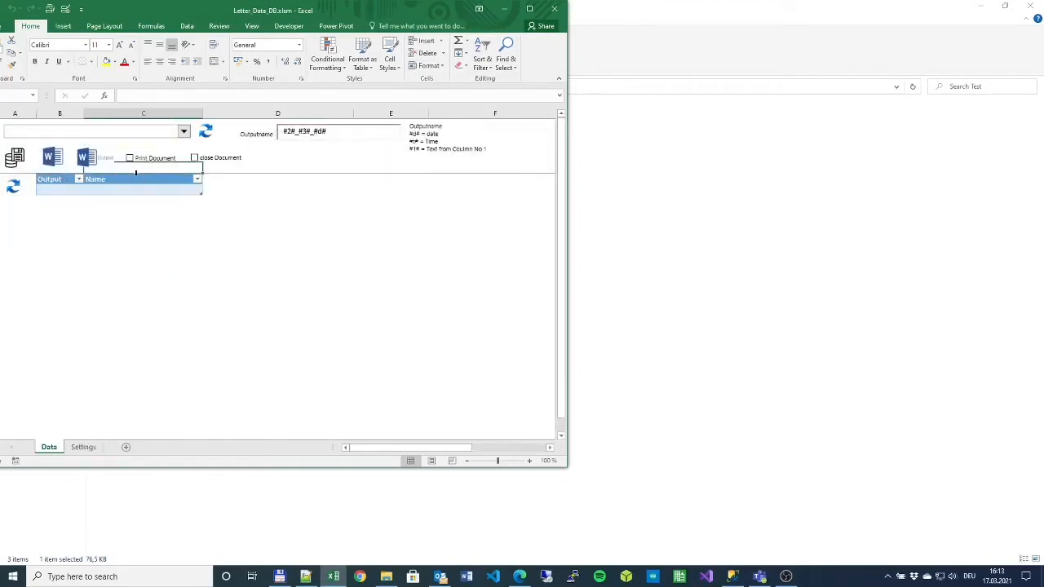
- Add Lastname, email and Address header cells right of Name, correcting the 'Adress' typo
click(218, 181)
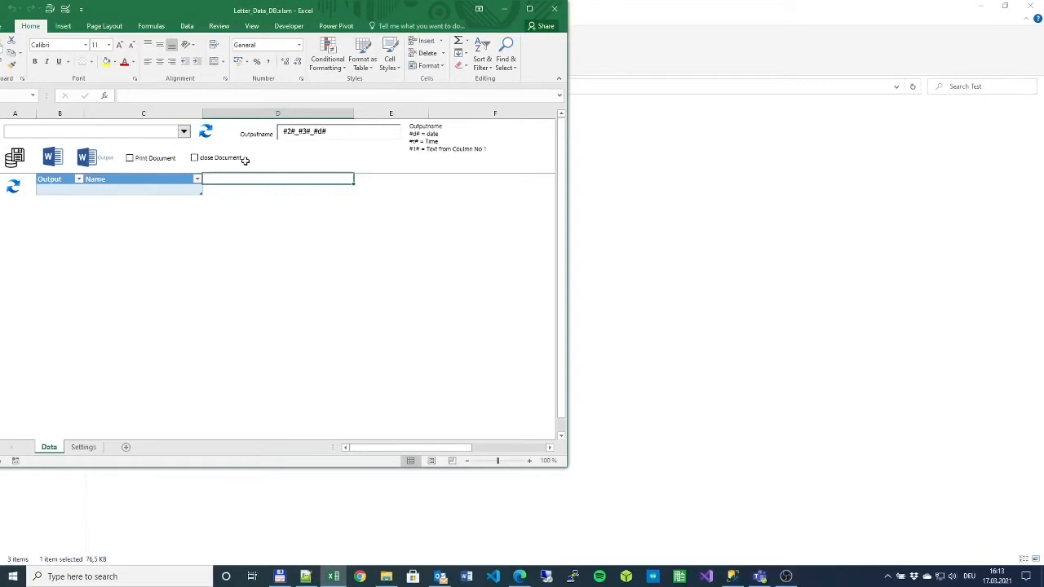
text(L)
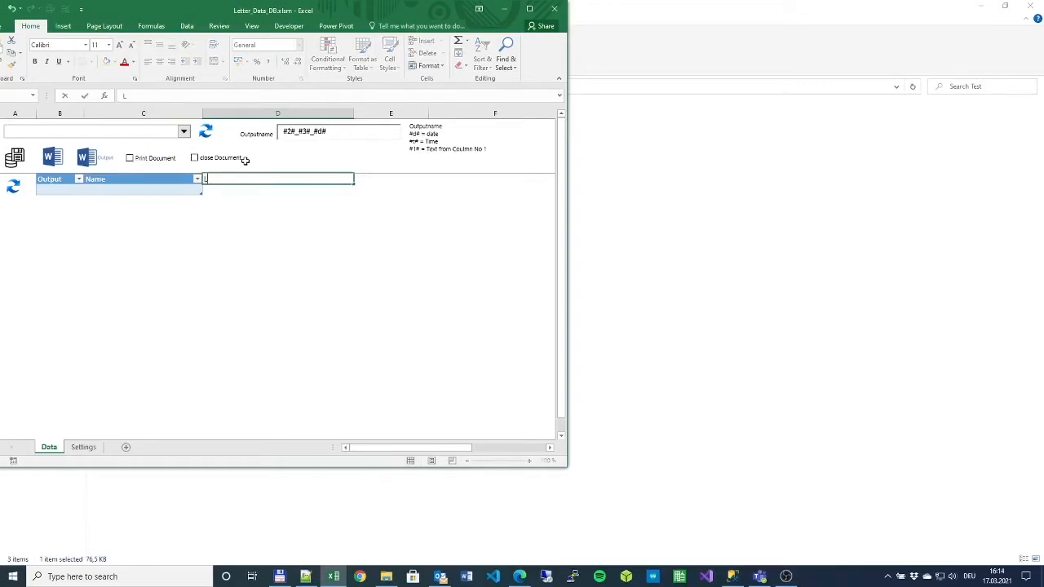
text(astname)
key(Tab)
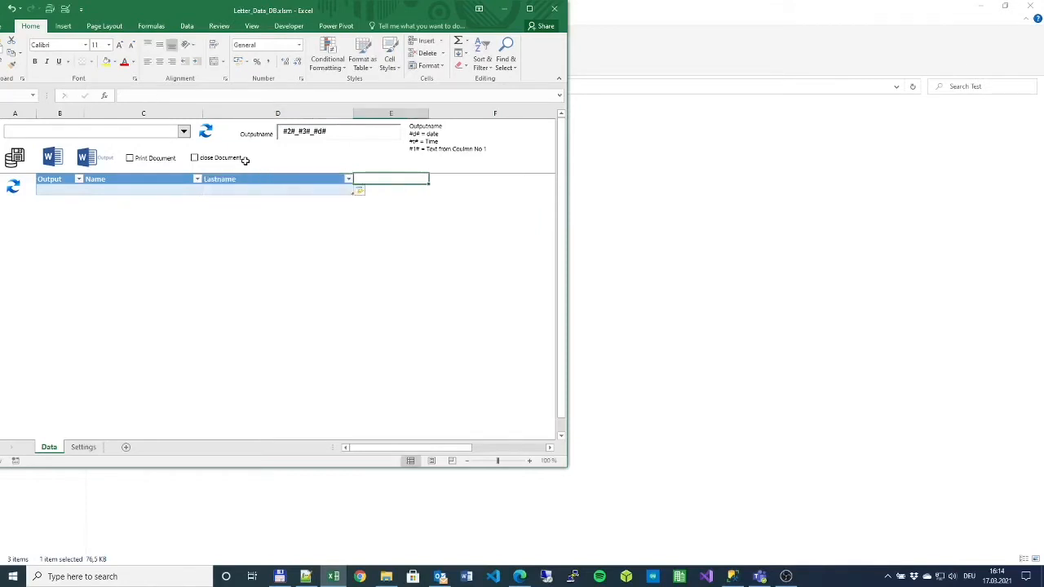
text(email)
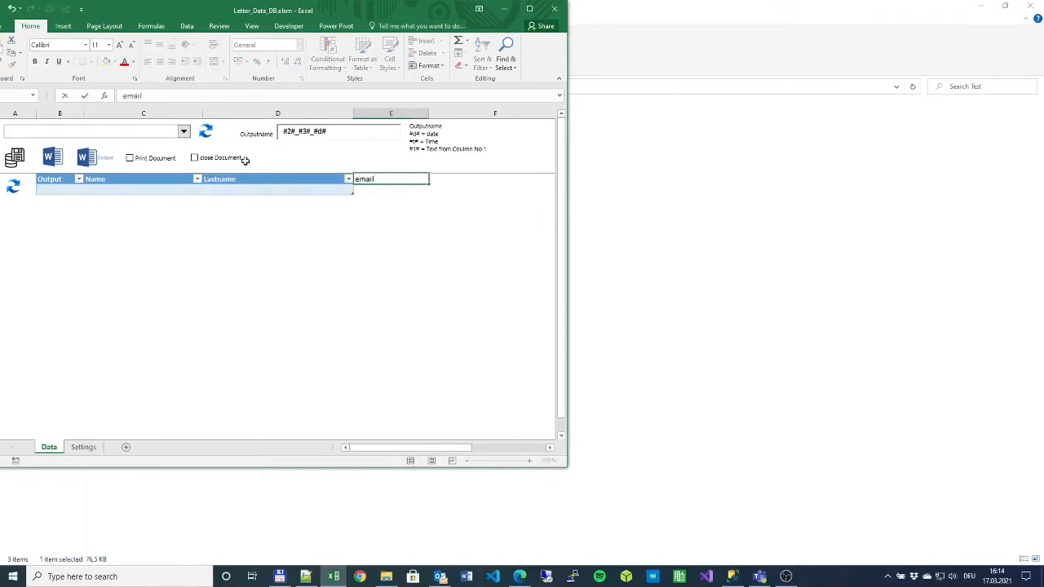
key(Tab)
text(Adress)
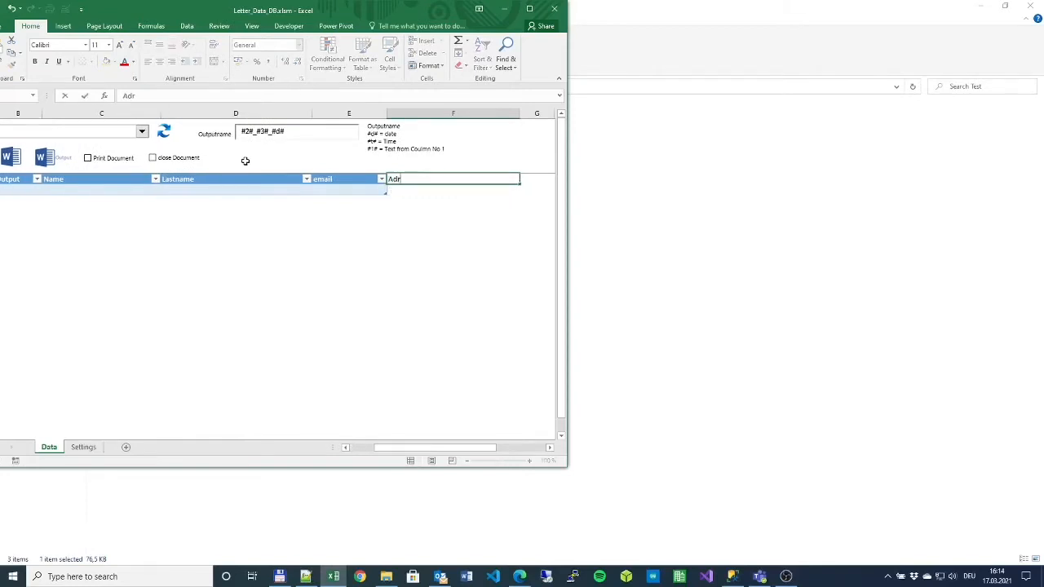
key(BackSpace)
key(BackSpace)
key(BackSpace)
key(BackSpace)
text(dress)
key(Tab)
key(Return)
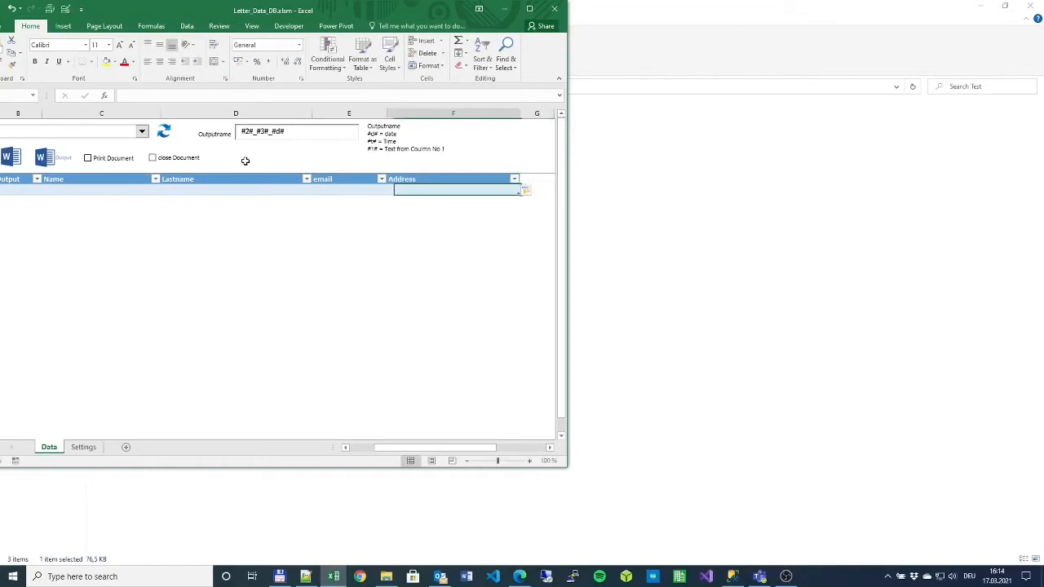
key(Left)
key(Left)
key(Left)
key(Left)
key(Left)
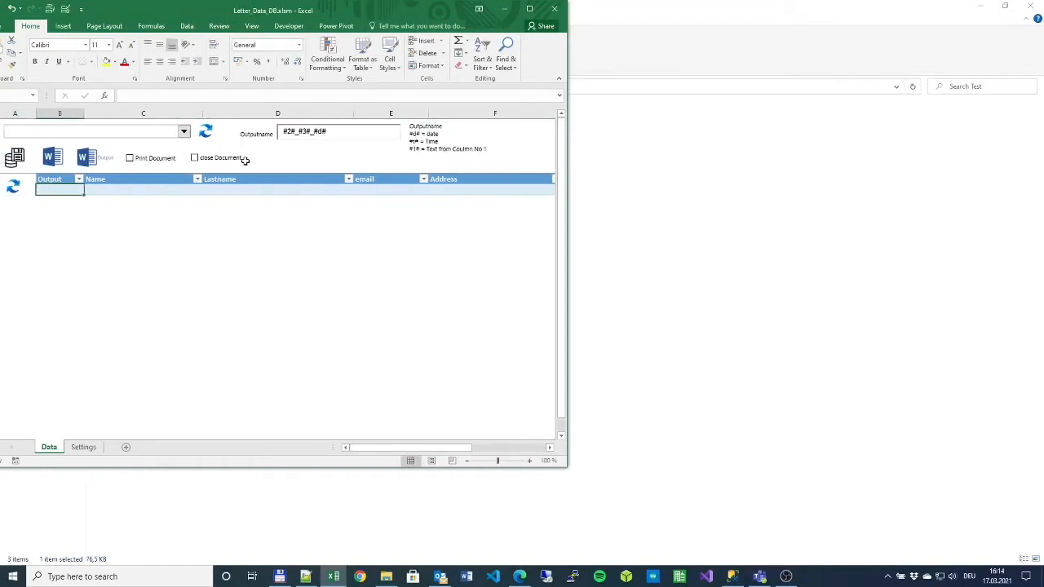
key(Up)
key(Down)
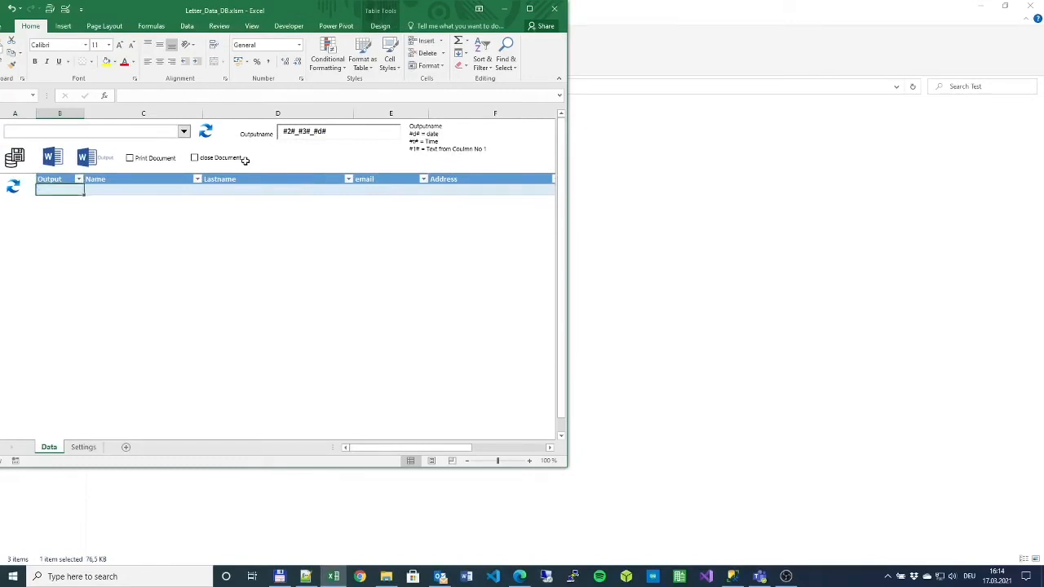
- Enter the first contact's first name, last name and e-mail address in the first row
key(Right)
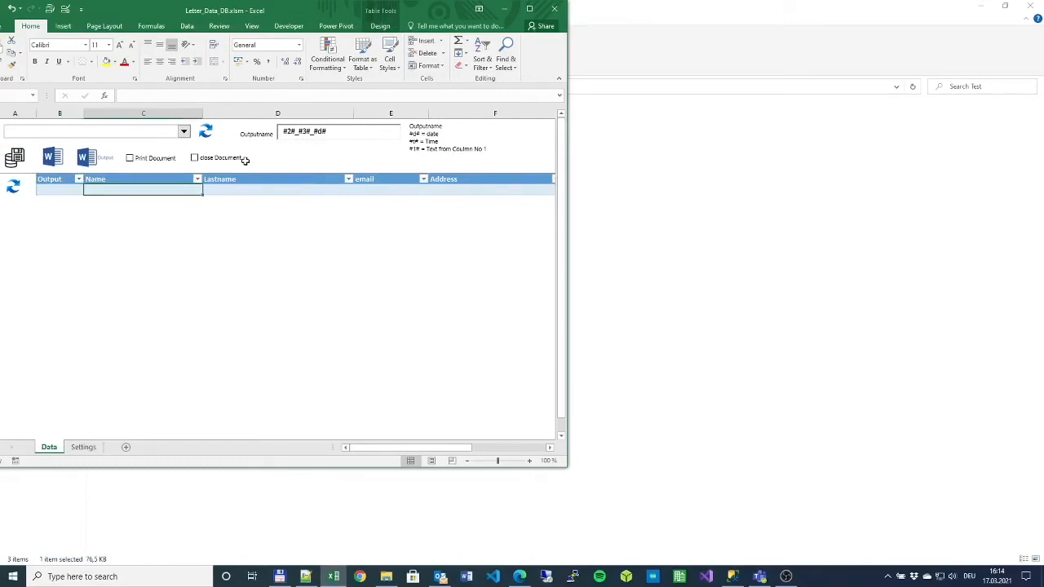
key(Left)
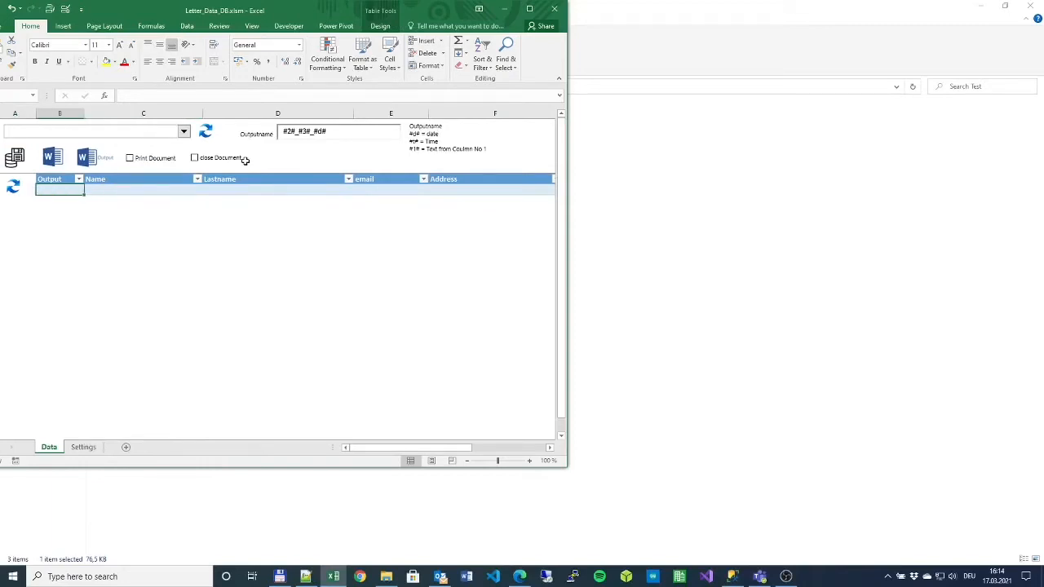
key(Right)
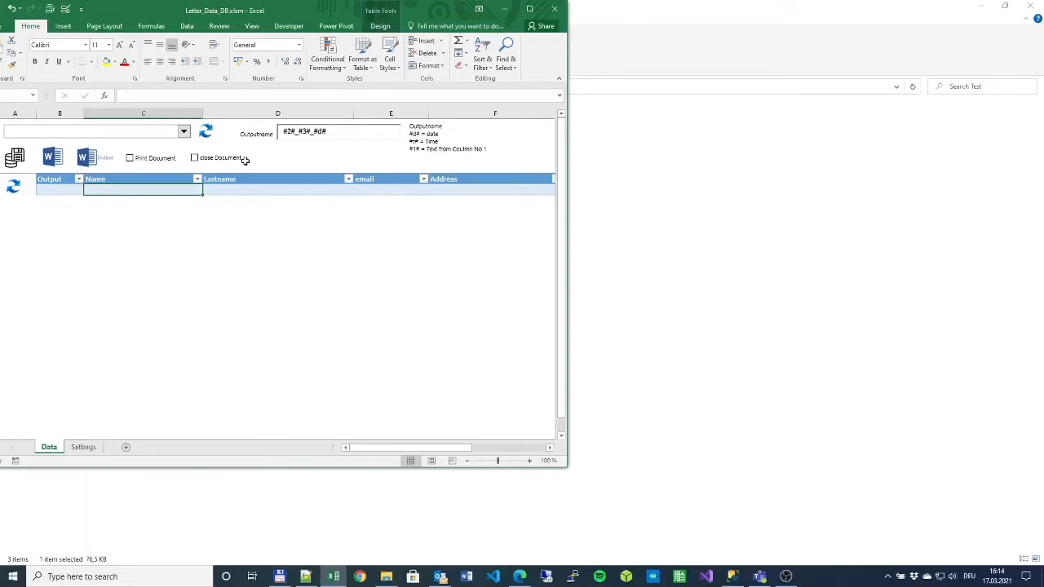
key(Tab)
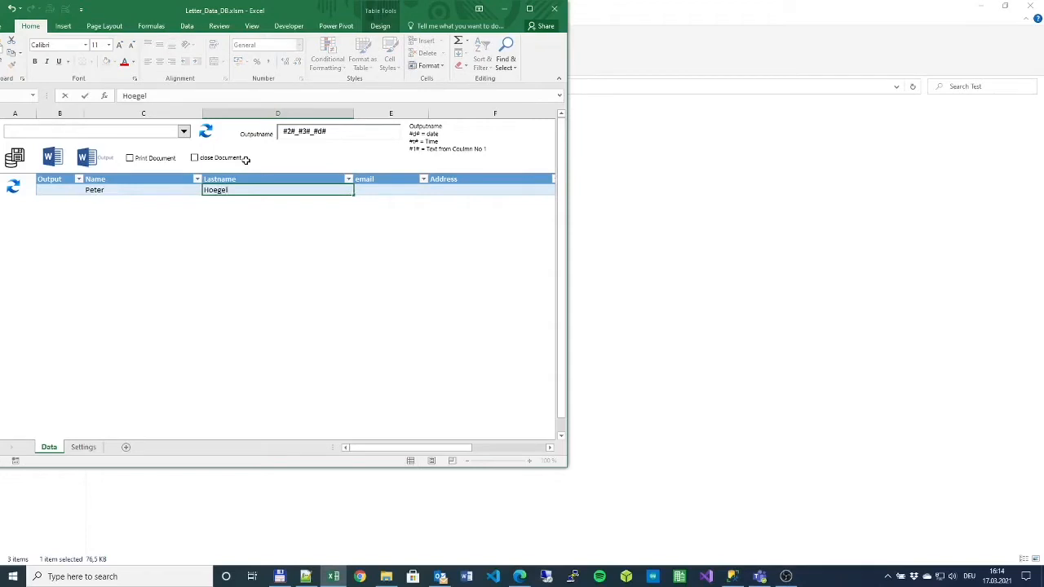
key(Tab)
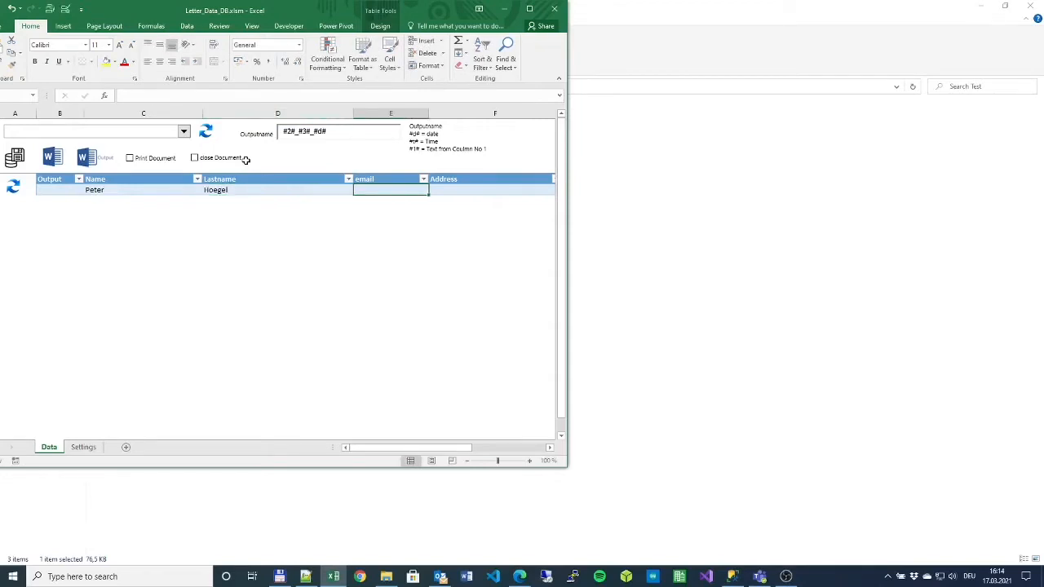
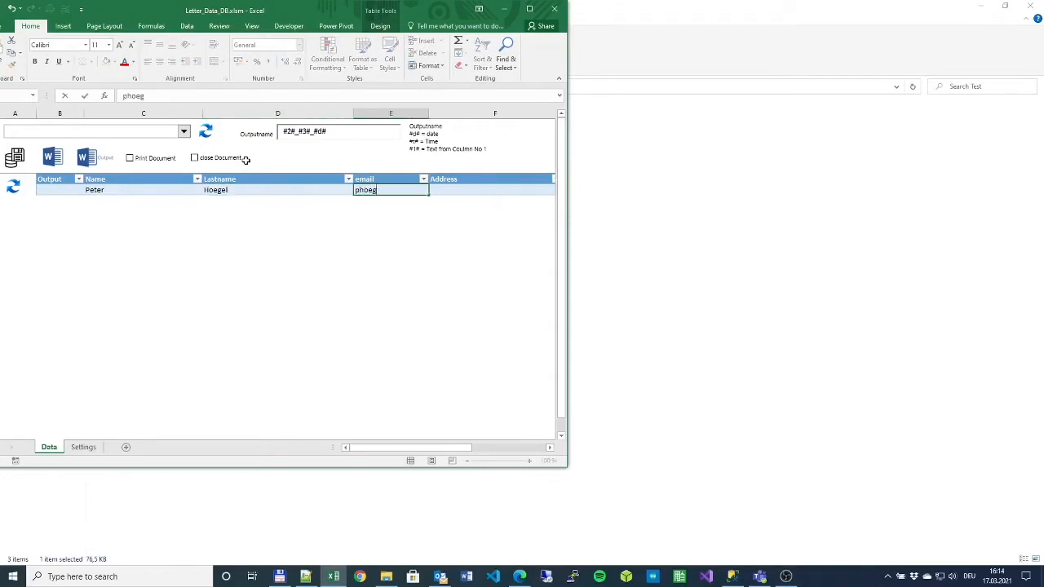
key(Tab)
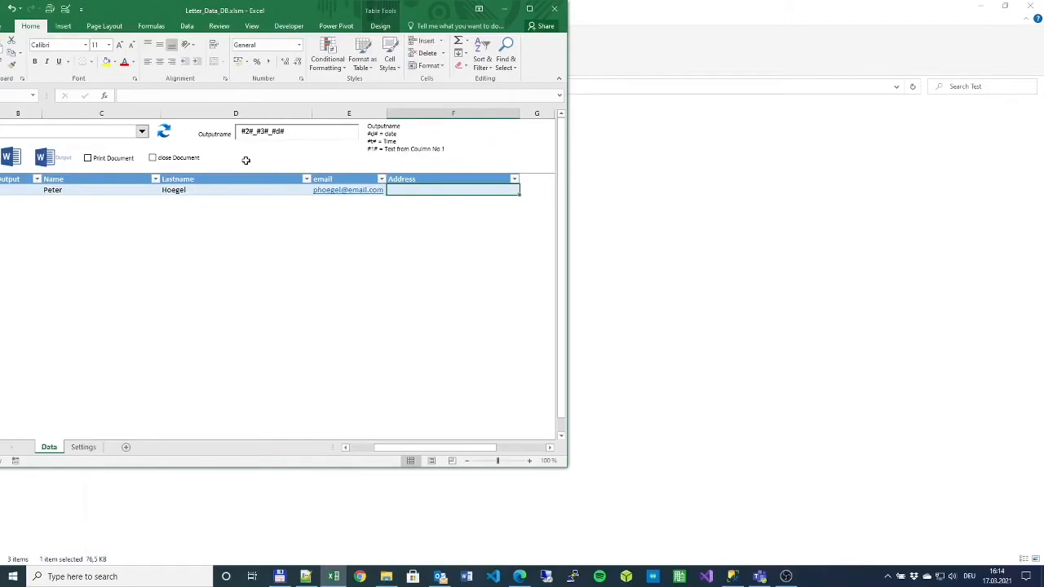
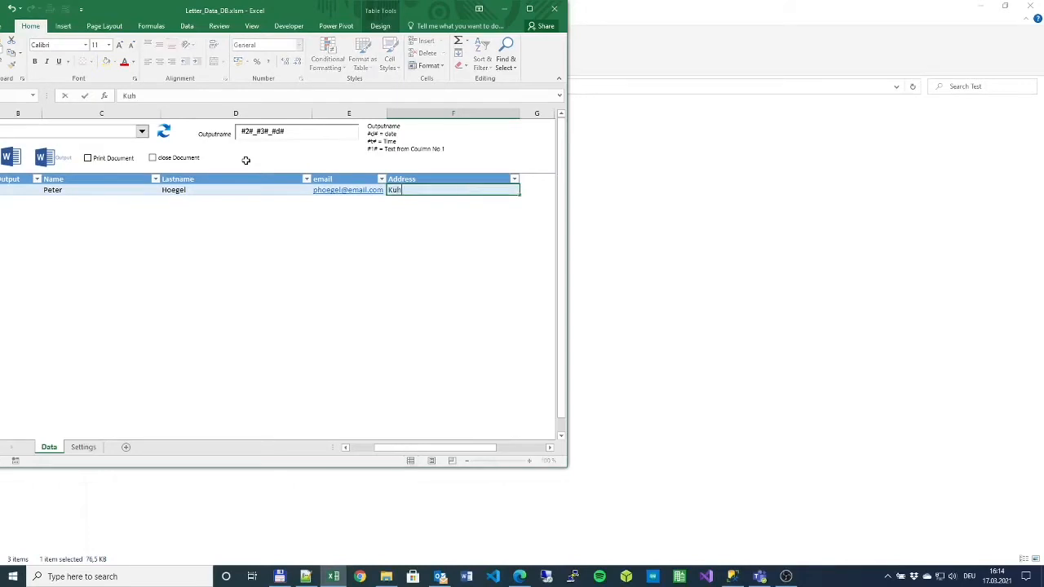
- Enter the first contact's street and city as a two-line address in the Address cell
key(alt)
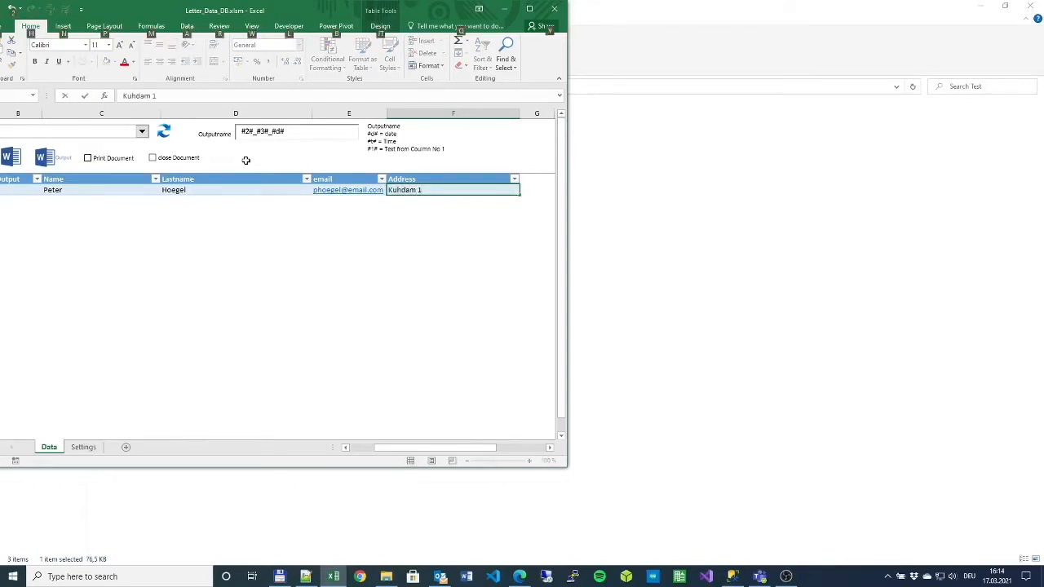
key(Return)
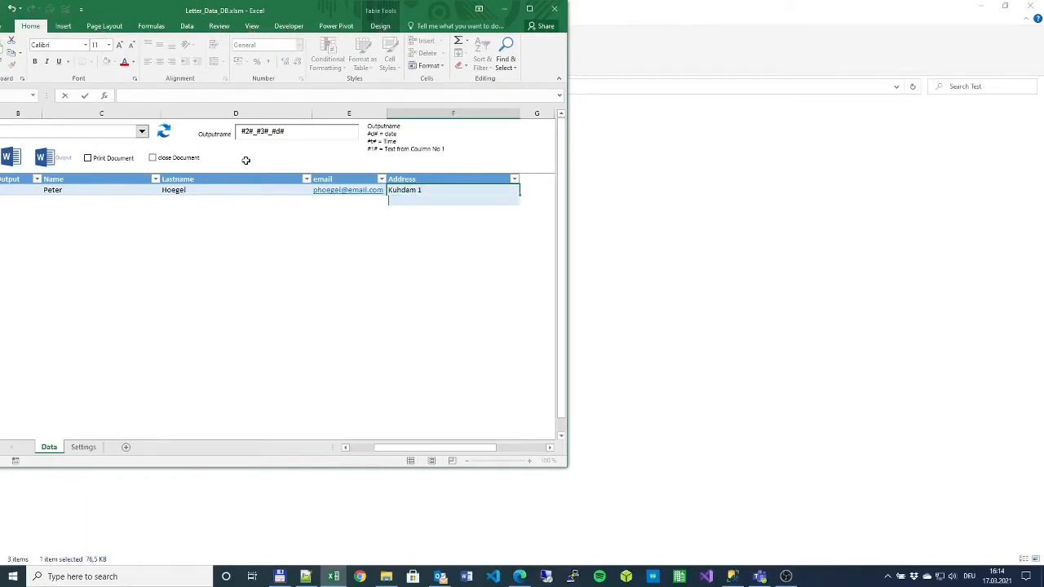
key(Return)
key(Left)
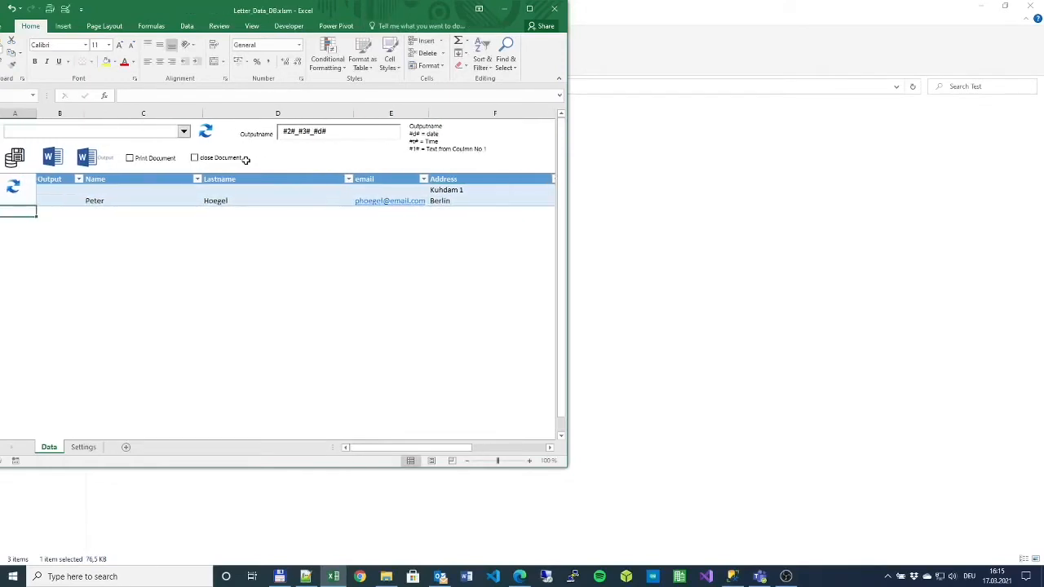
- Enter the second contact's first name, last name and e-mail address in the next row
key(Right)
key(Right)
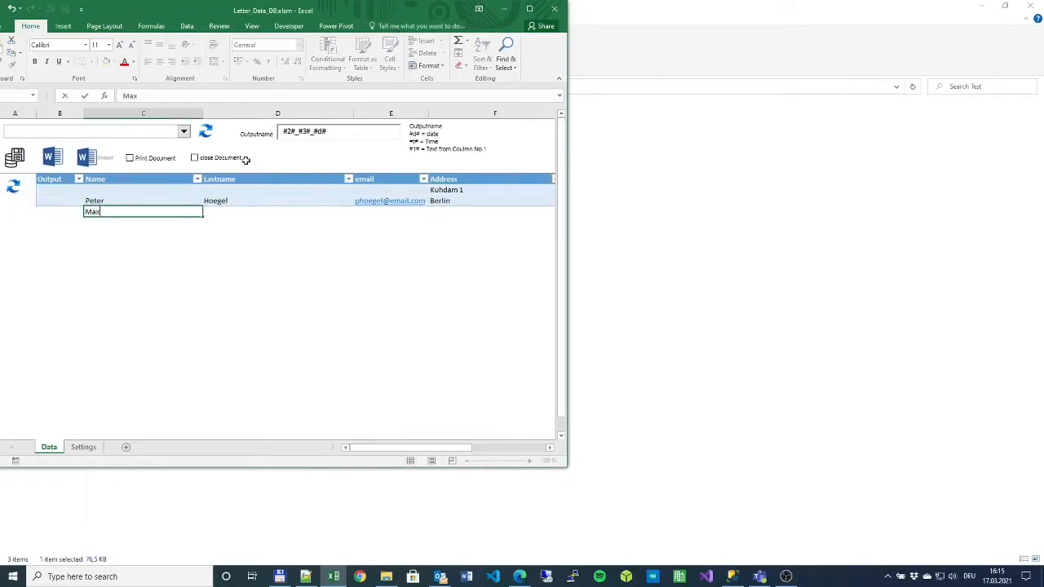
key(Tab)
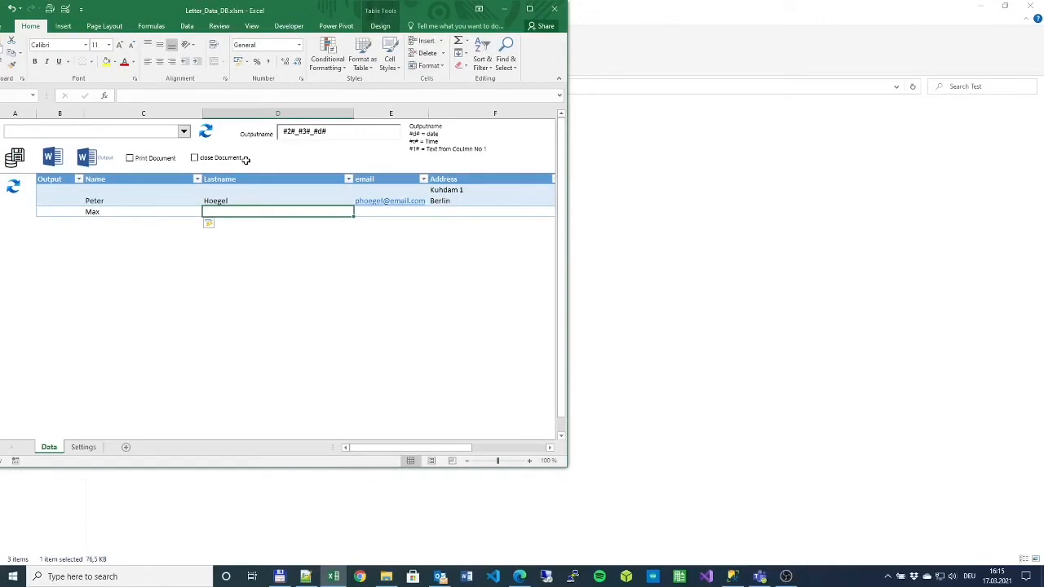
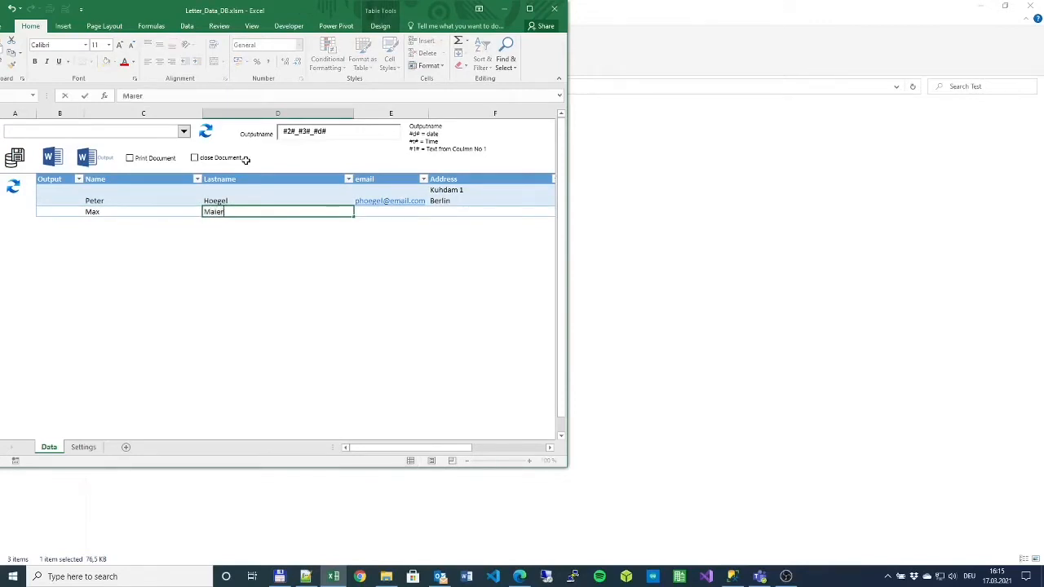
key(Tab)
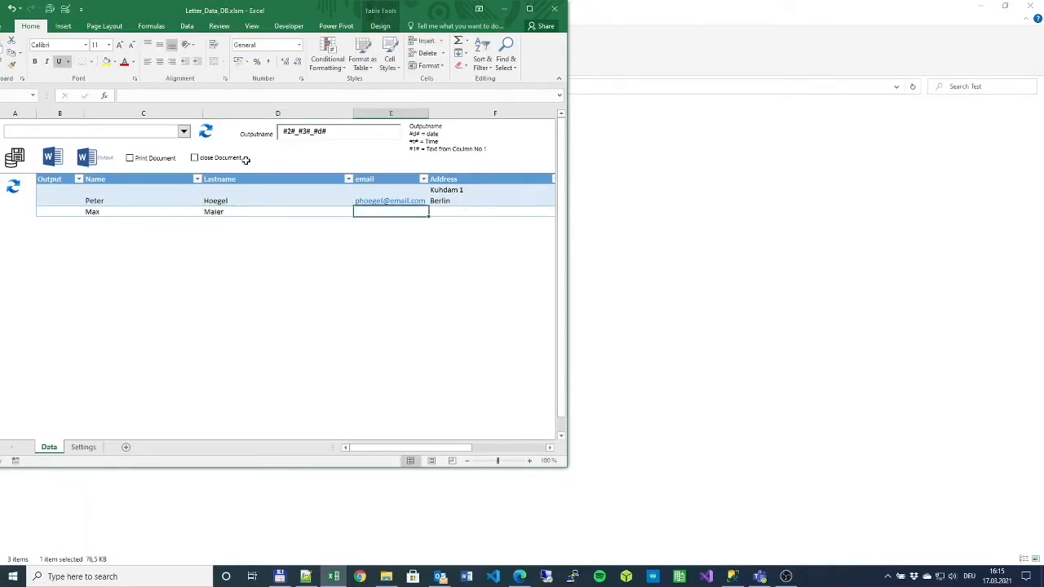
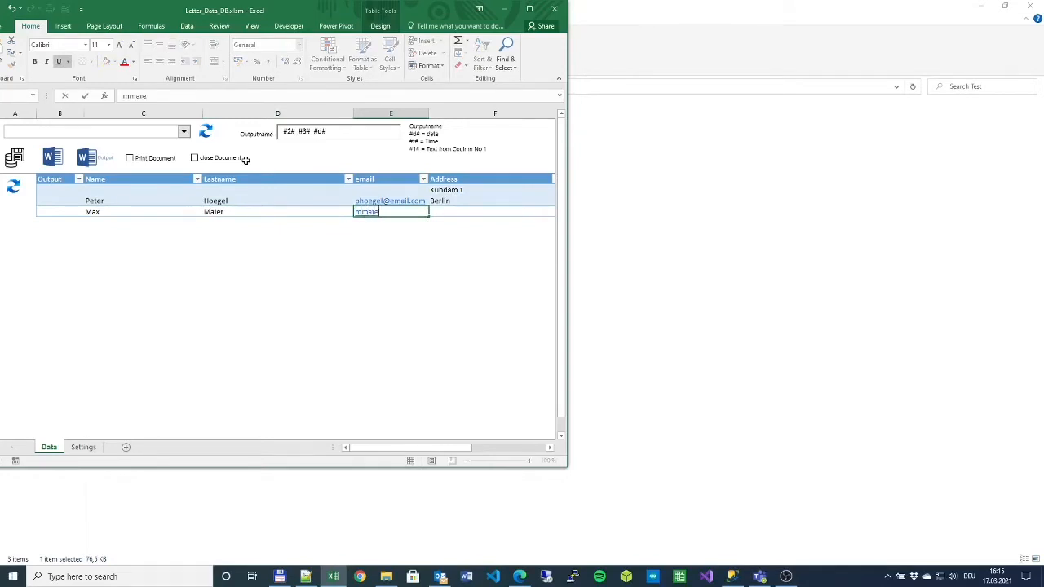
key(Tab)
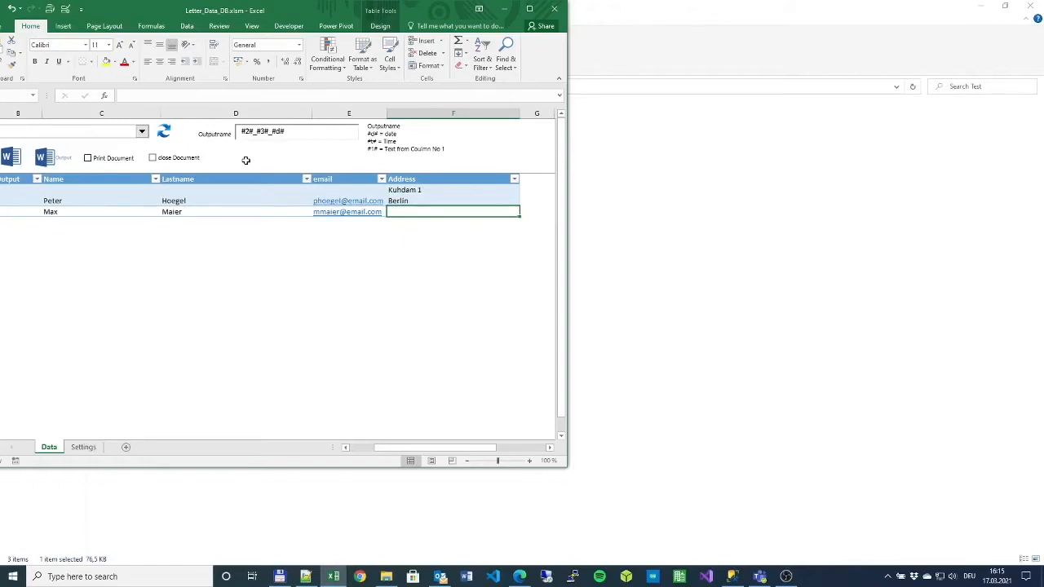
- Enter the second contact's street and city as a two-line address in the Address cell
text(Teststr)
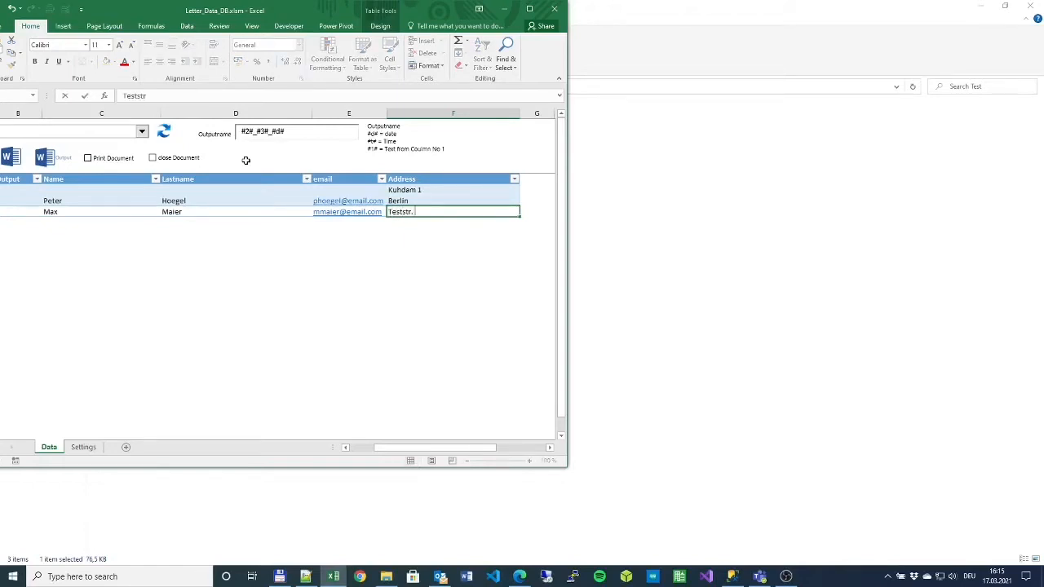
text(. 77)
key(alt+Return)
text(Fr)
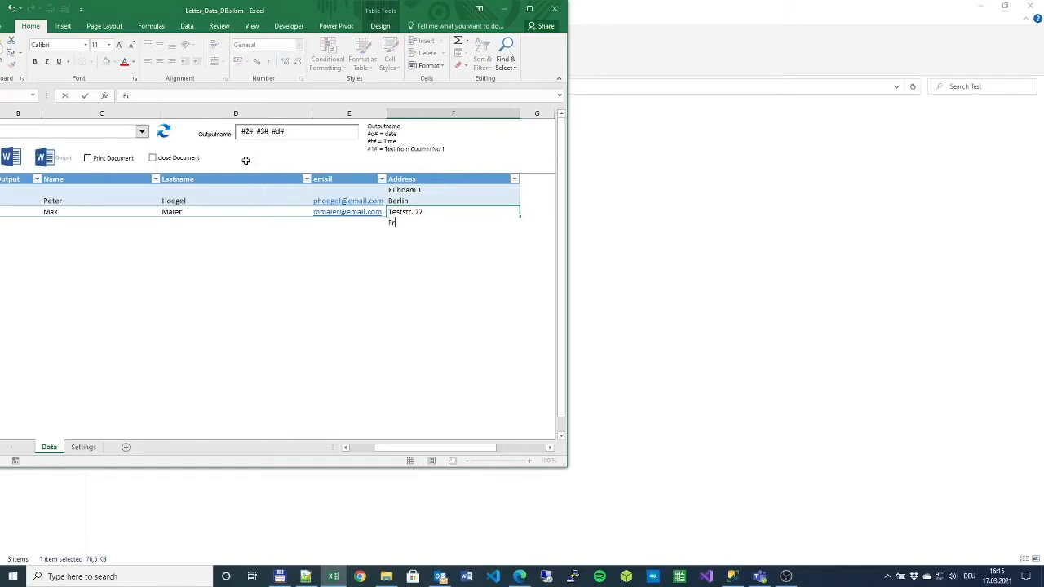
text(ankfurt)
key(ctrl+Return)
key(Return)
key(Left)
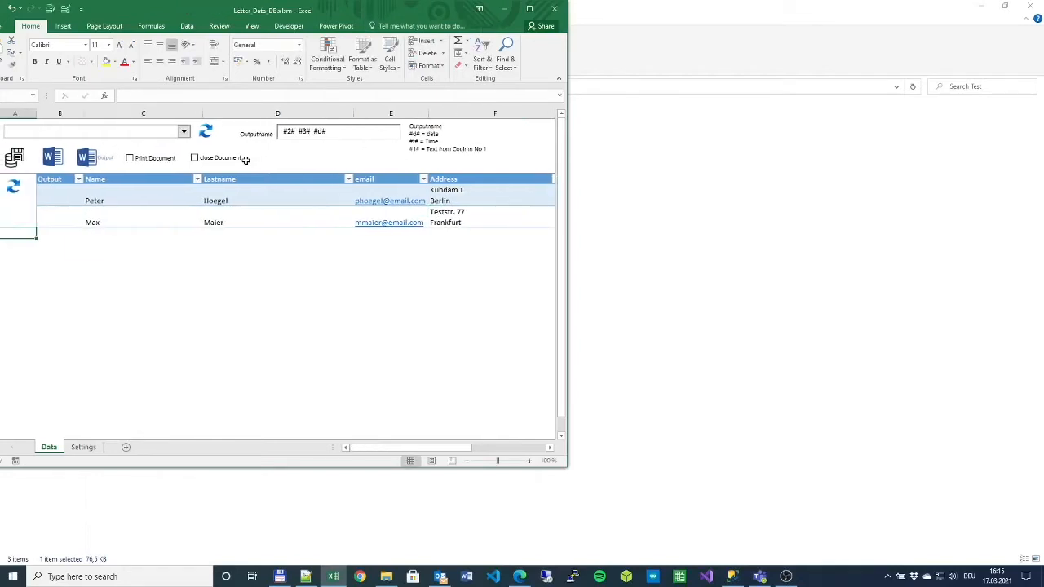
key(Up)
key(Up)
key(Right)
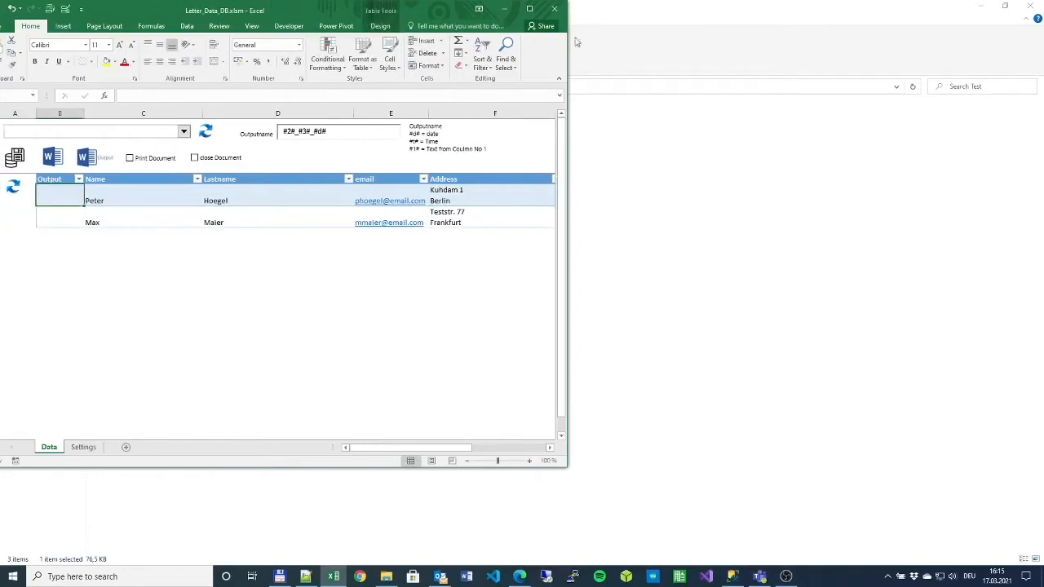
- Launch Word with a blank Document1 positioned to the right of the Excel contact table
click(299, 187)
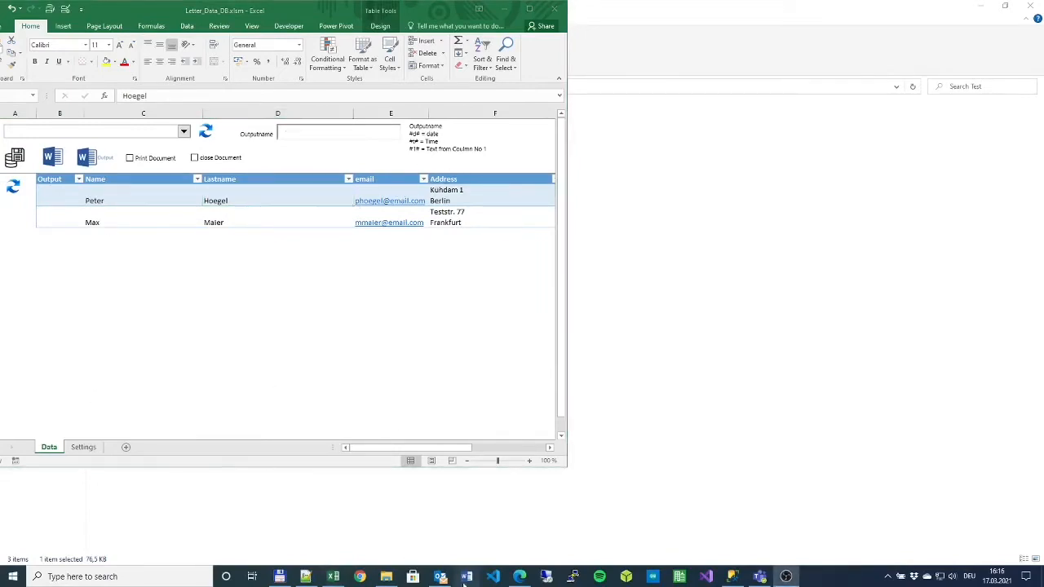
click(466, 579)
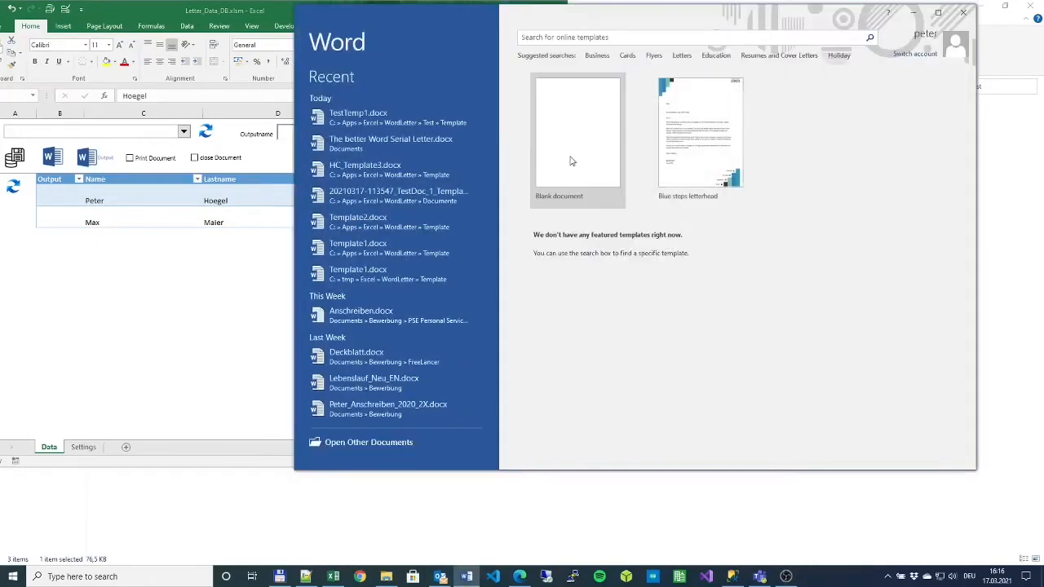
click(553, 156)
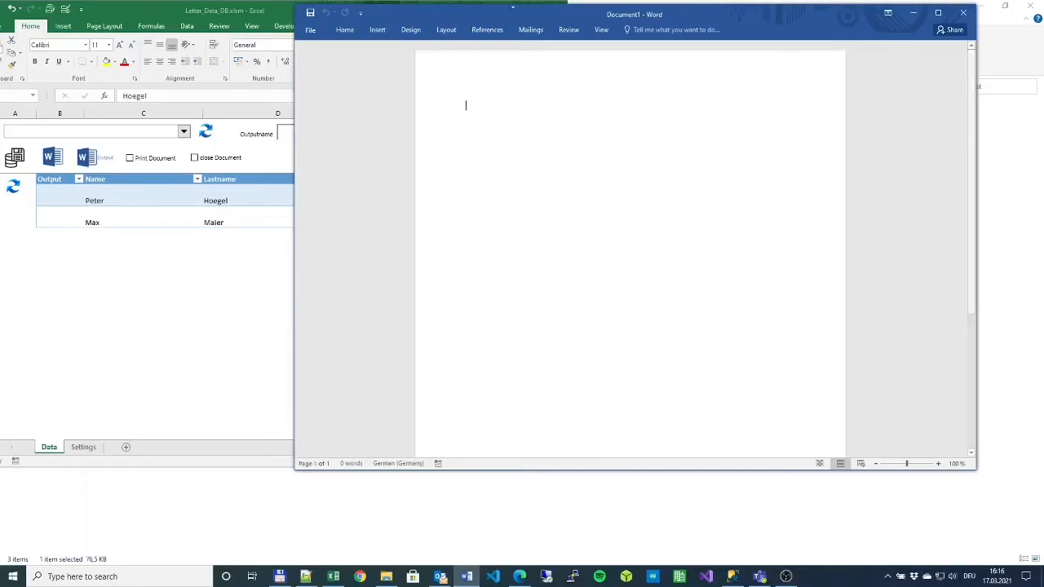
drag(523, 14, 612, 18)
click(143, 193)
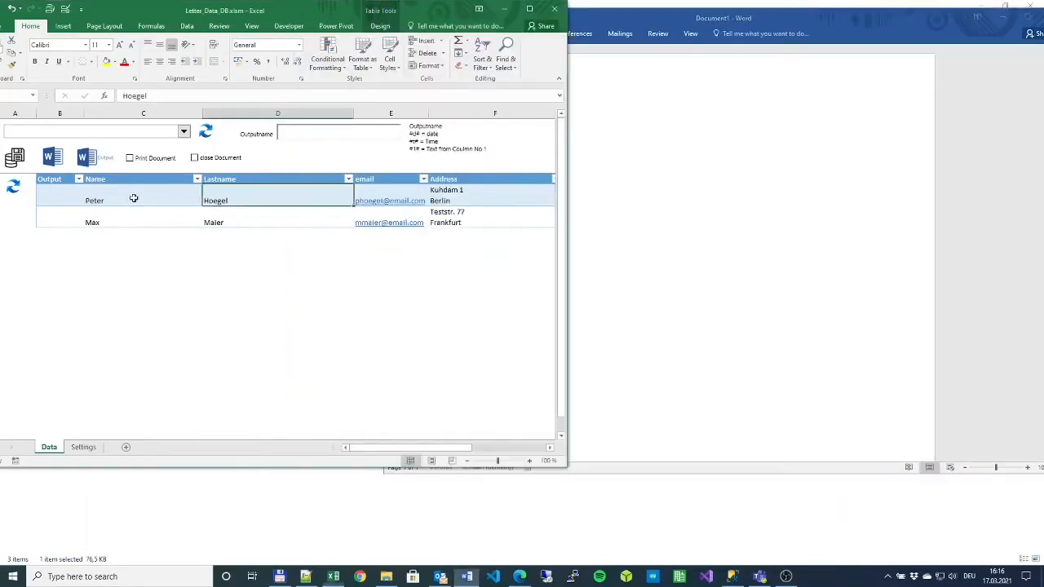
click(134, 198)
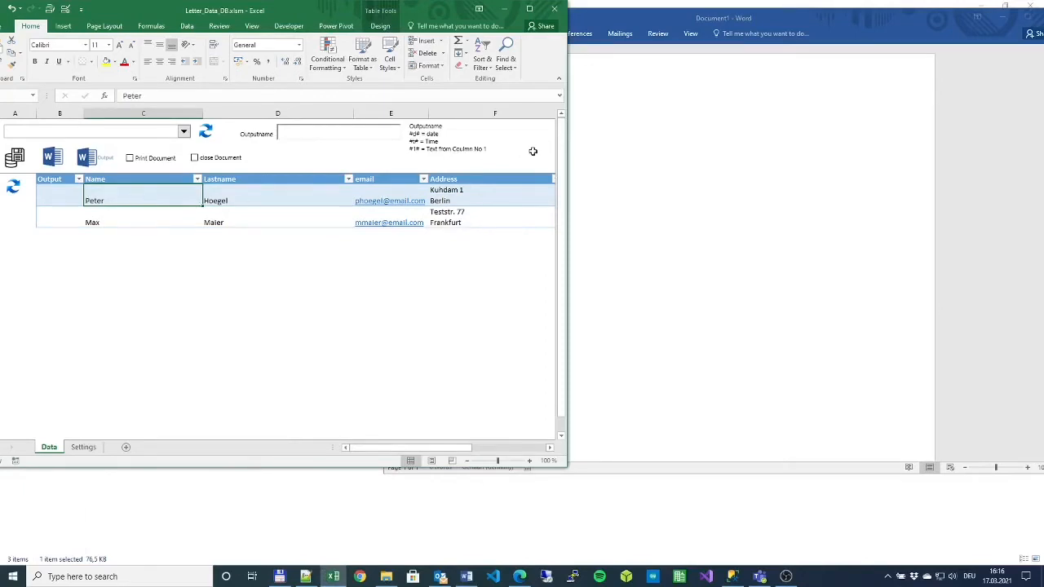
click(570, 140)
- Type the '#name# #lastname#' placeholder line at the top of the Word document
text(#name#)
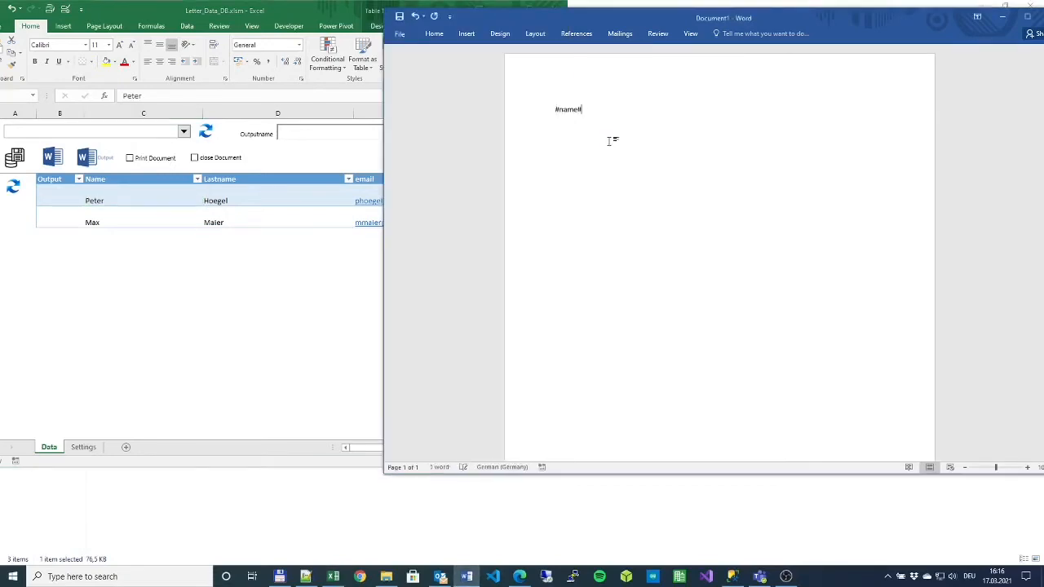
click(262, 198)
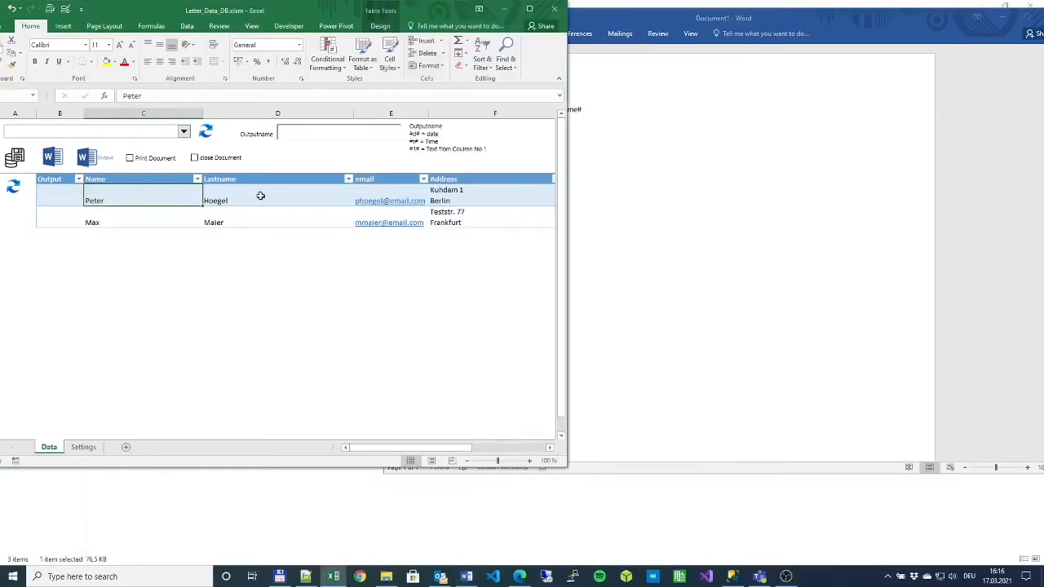
click(261, 196)
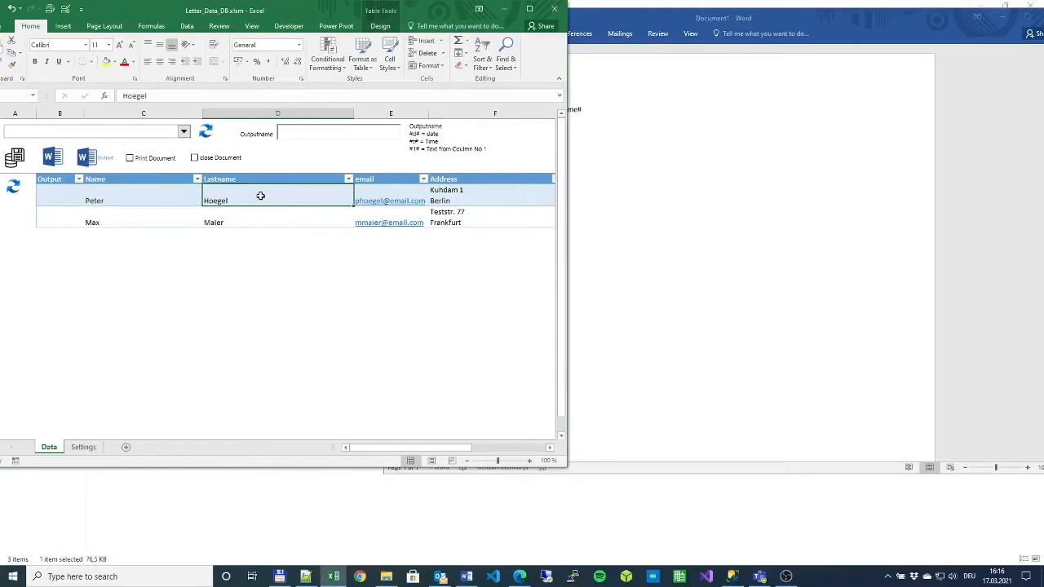
click(652, 112)
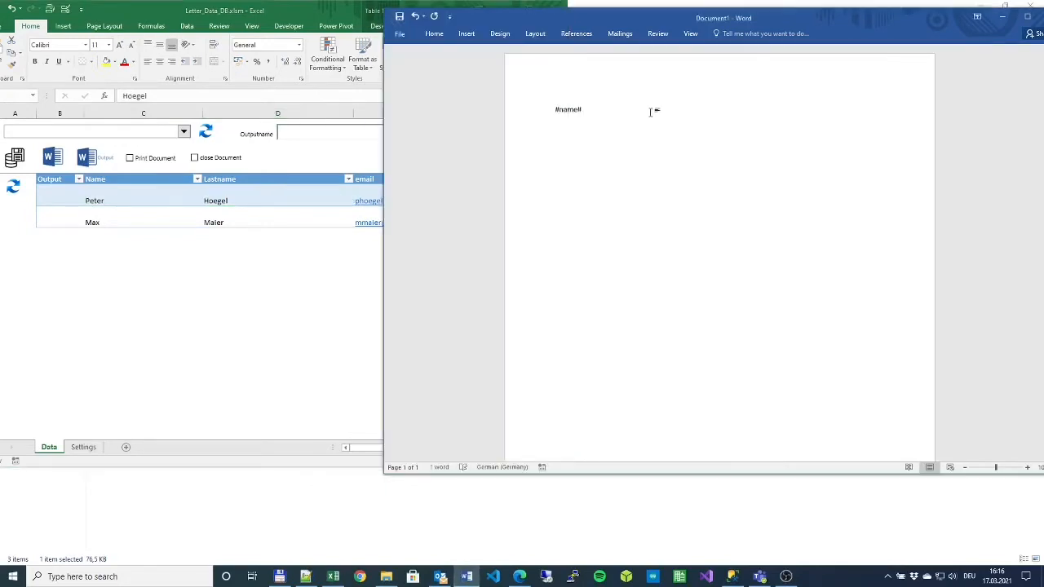
text(#lastname#)
key(Return)
text(#email#)
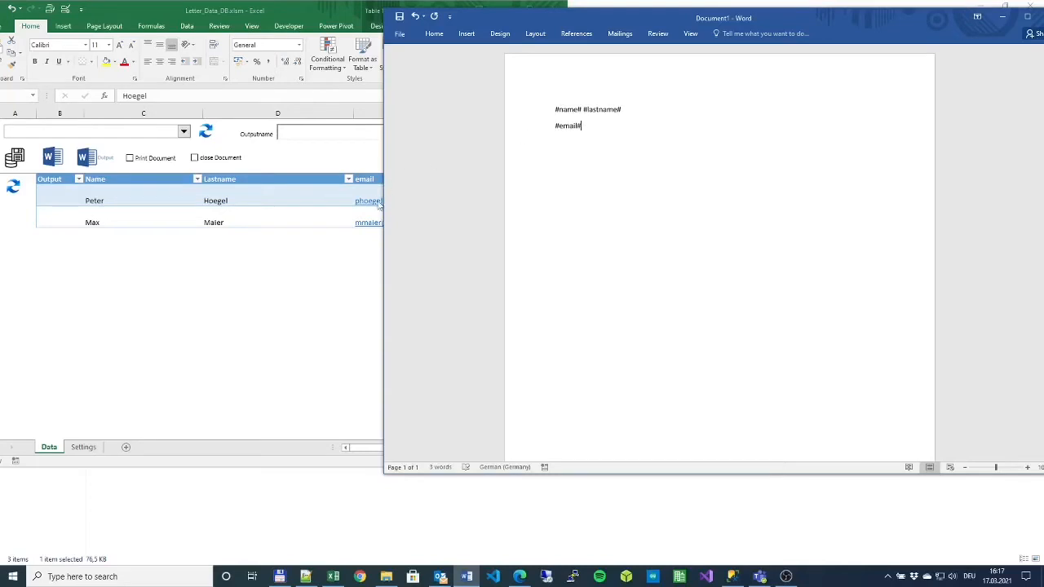
- Add the #email# and #address# placeholders and a 'Dear # lastname' salutation line
click(322, 245)
click(382, 179)
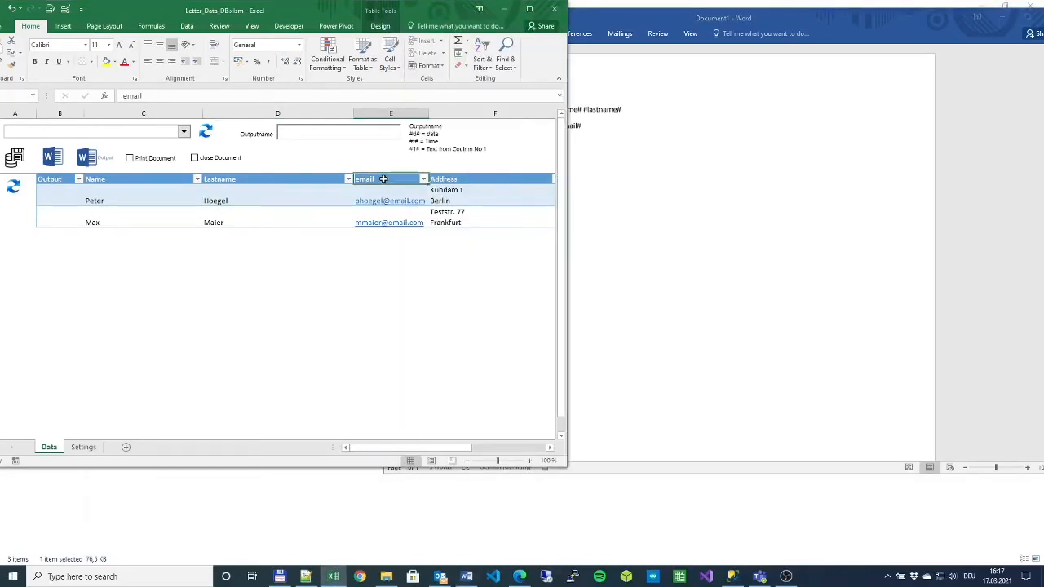
click(467, 180)
click(629, 177)
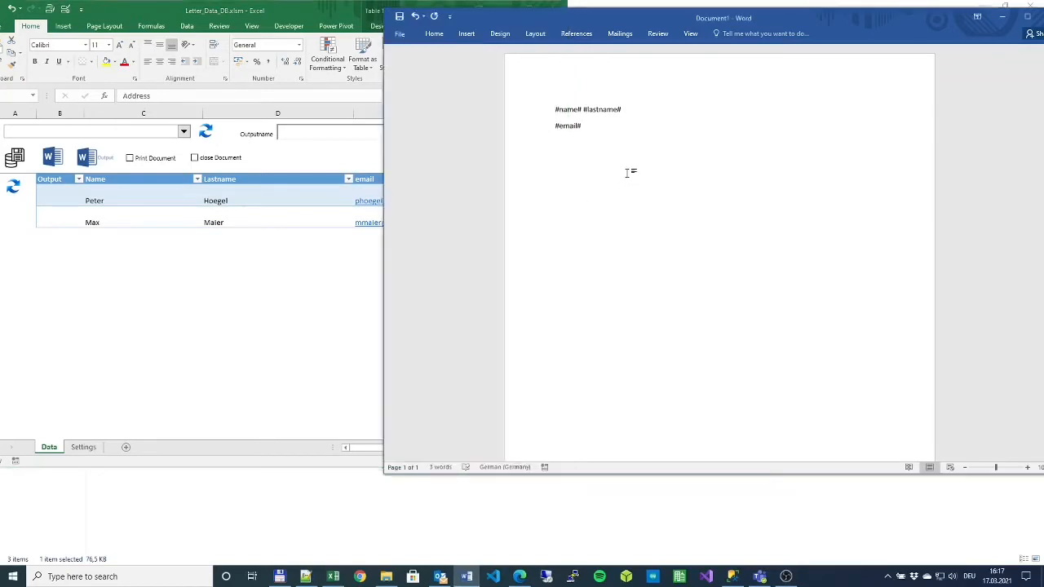
key(Return)
key(Return)
click(336, 272)
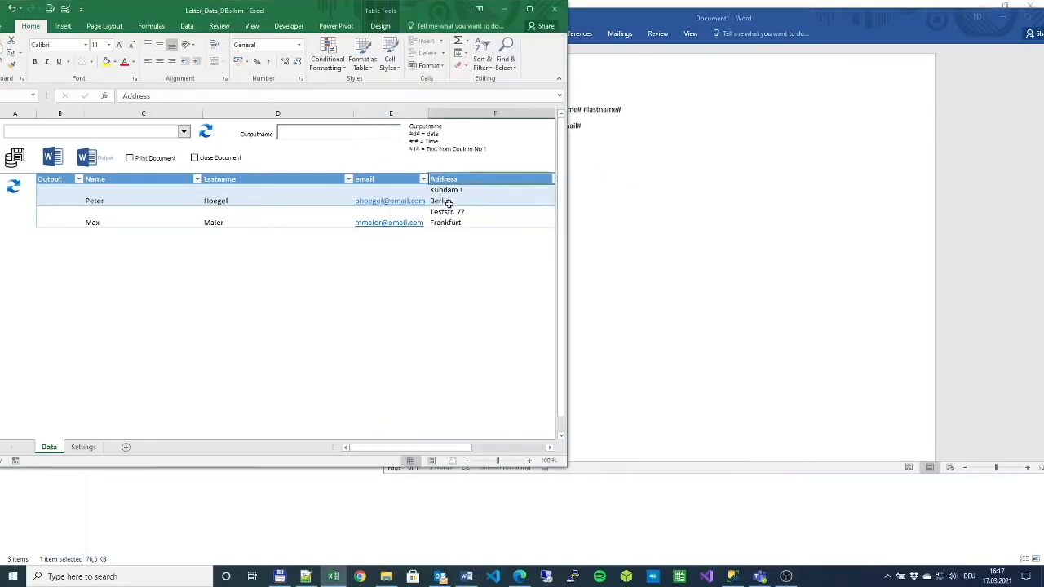
click(675, 187)
text(#address#  )
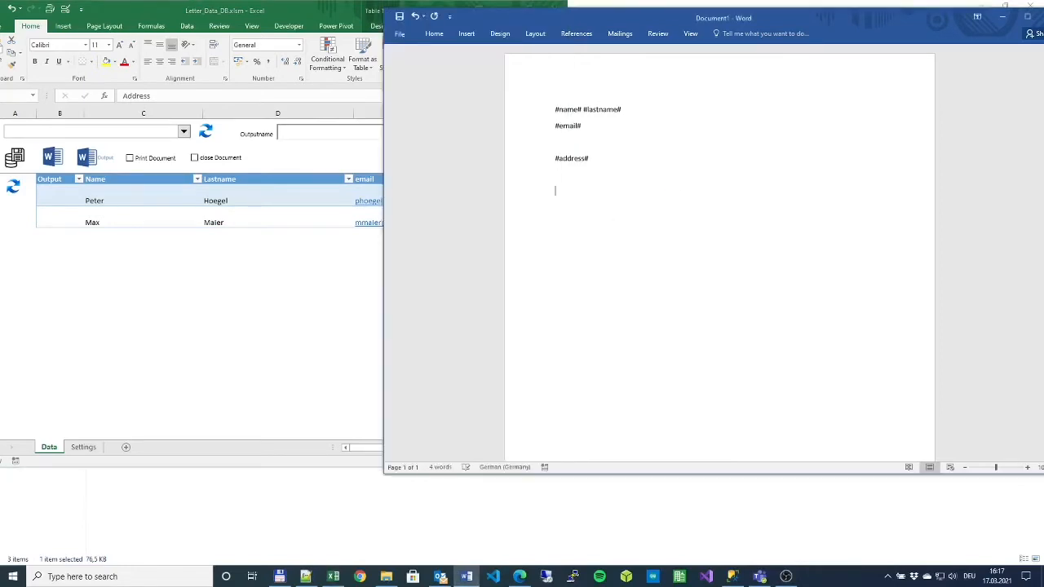
text(Dear)
double_click(595, 108)
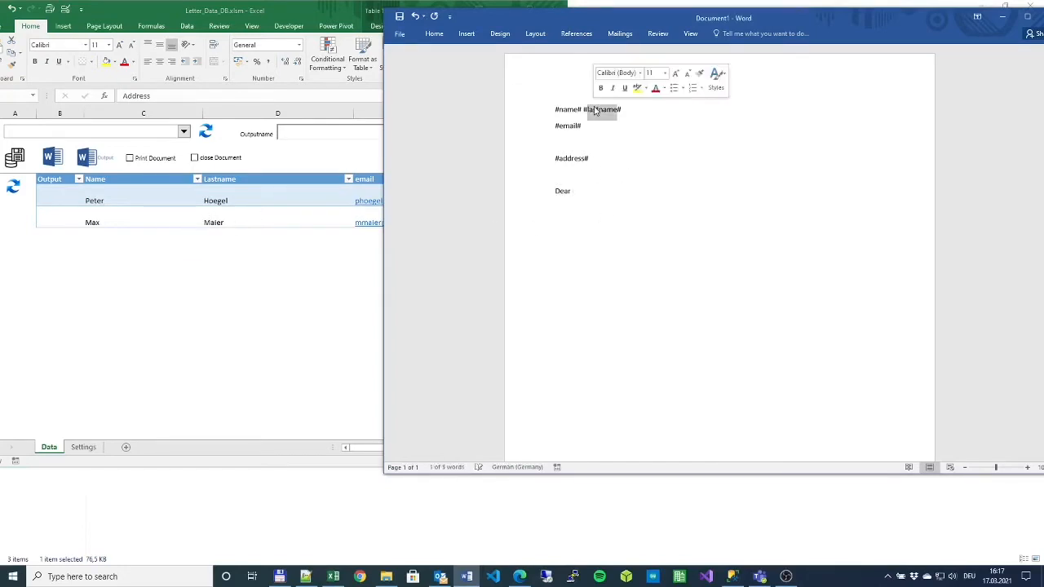
click(598, 186)
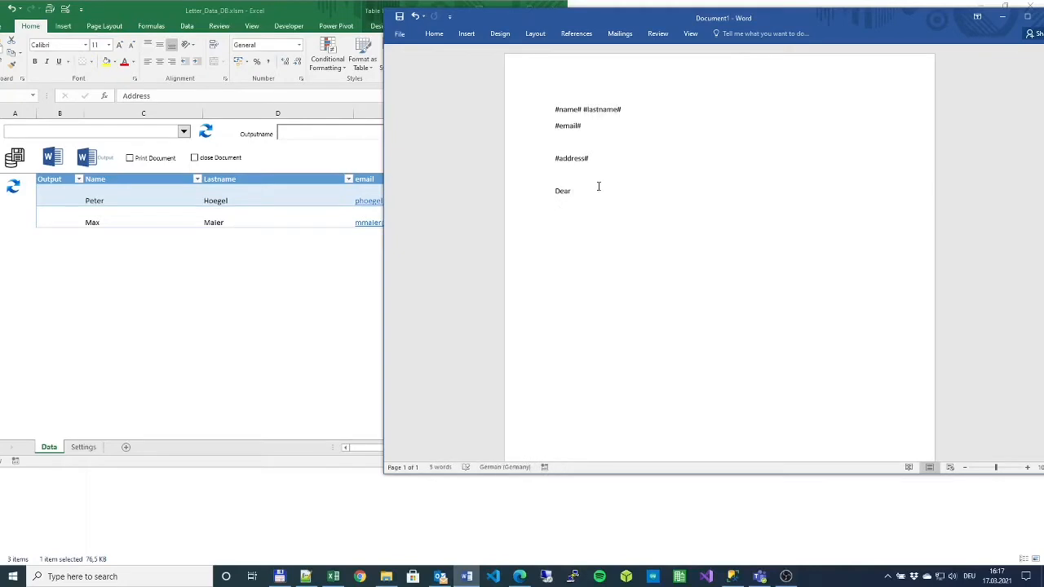
text(# lastname#,)
- Open the Save As dialog and browse to C:\Apps\Excel\WordLetter\Test
click(400, 33)
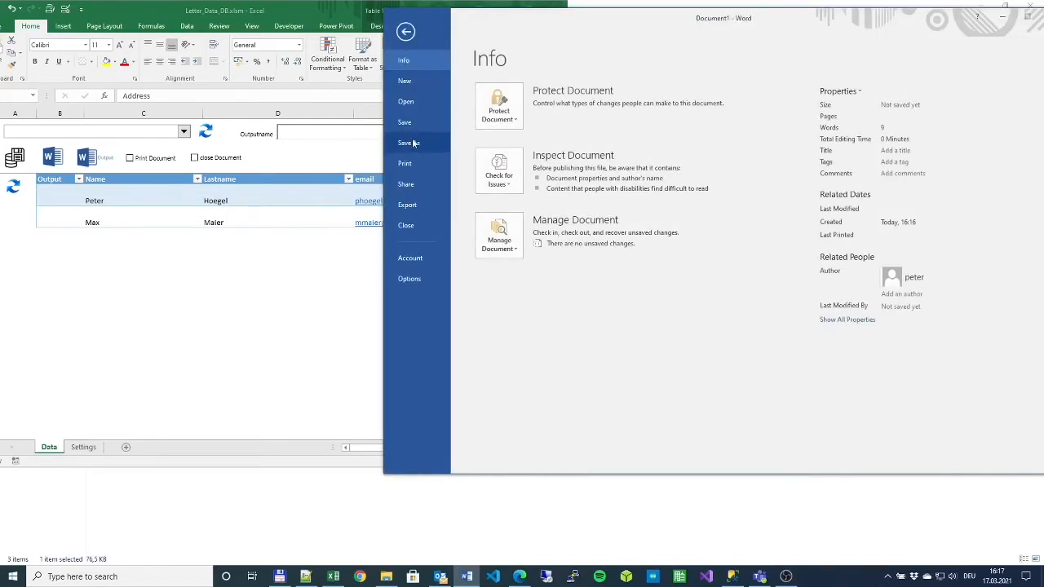
click(408, 143)
click(492, 191)
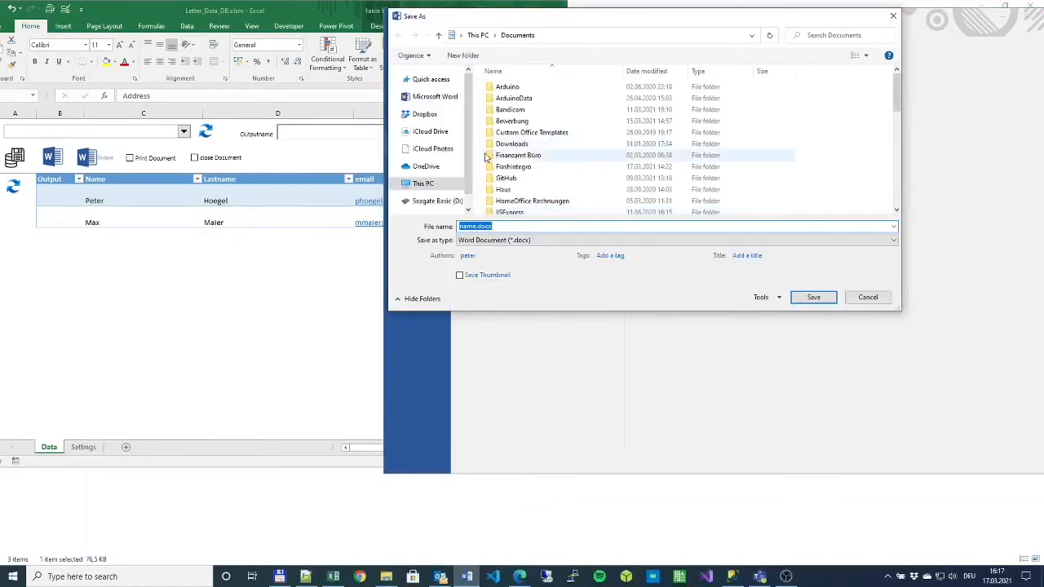
click(452, 183)
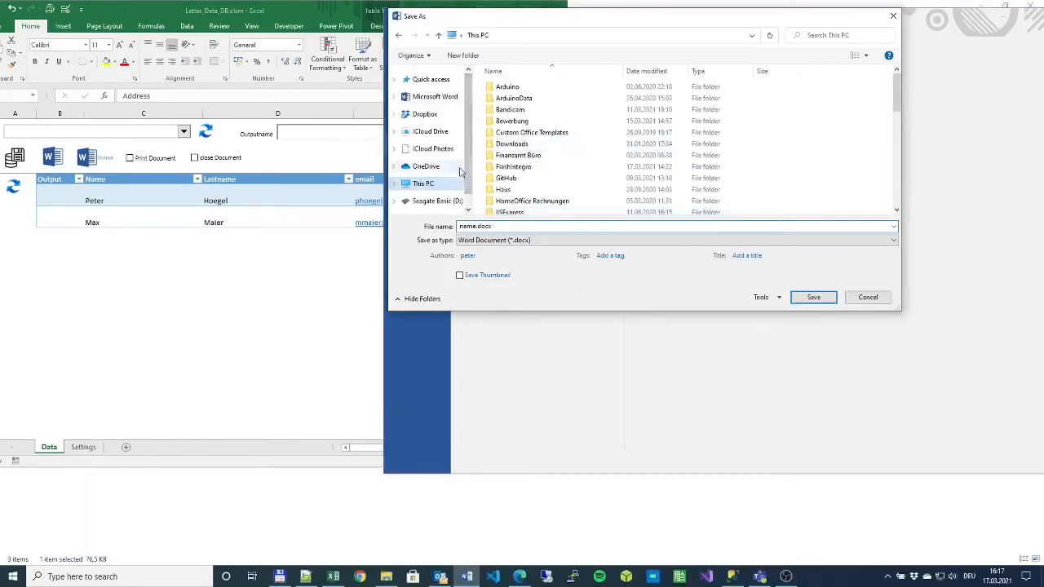
scroll(520, 74, down, 3)
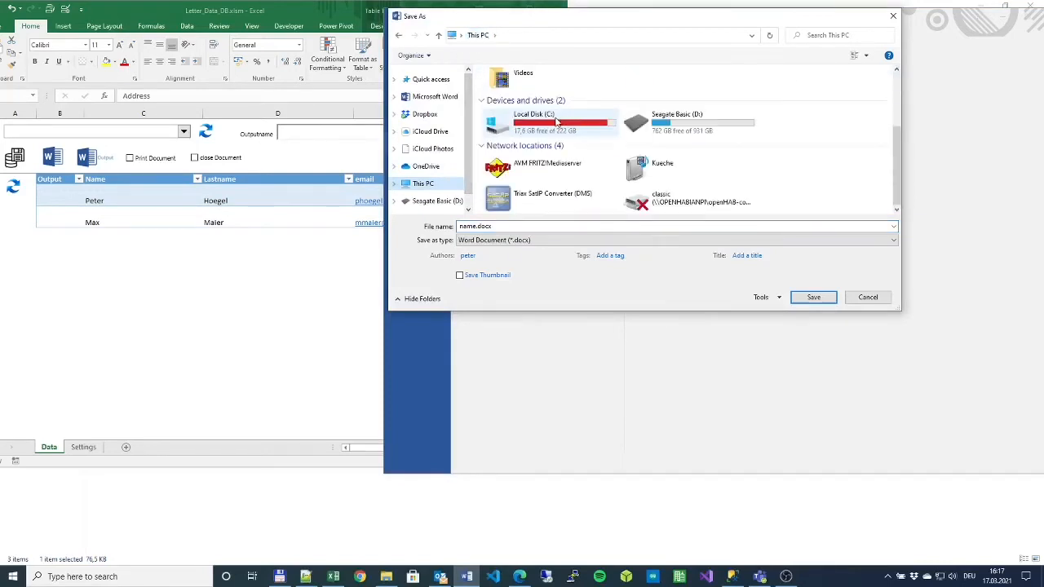
double_click(521, 114)
double_click(504, 87)
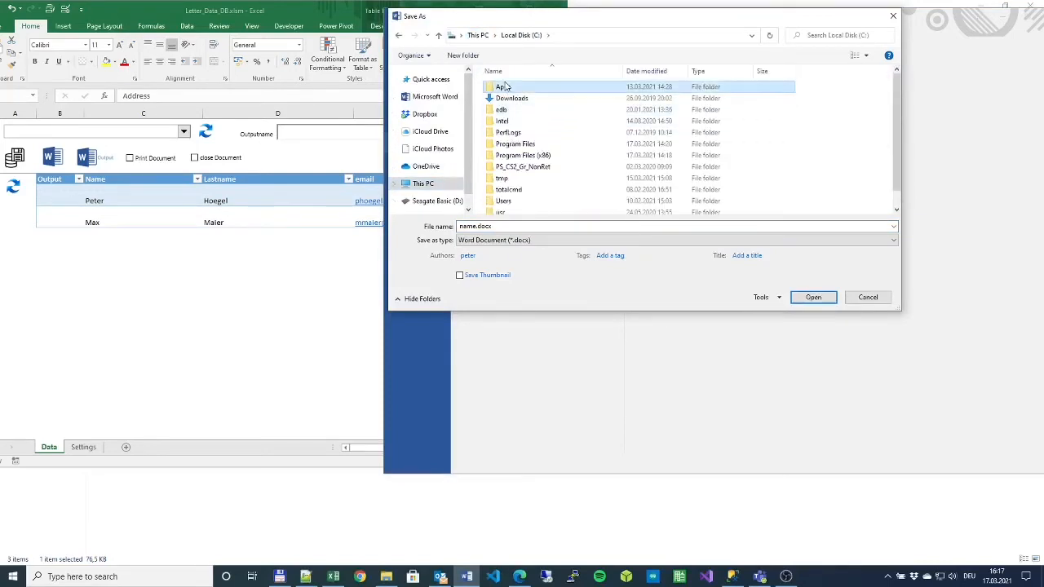
click(504, 99)
double_click(506, 98)
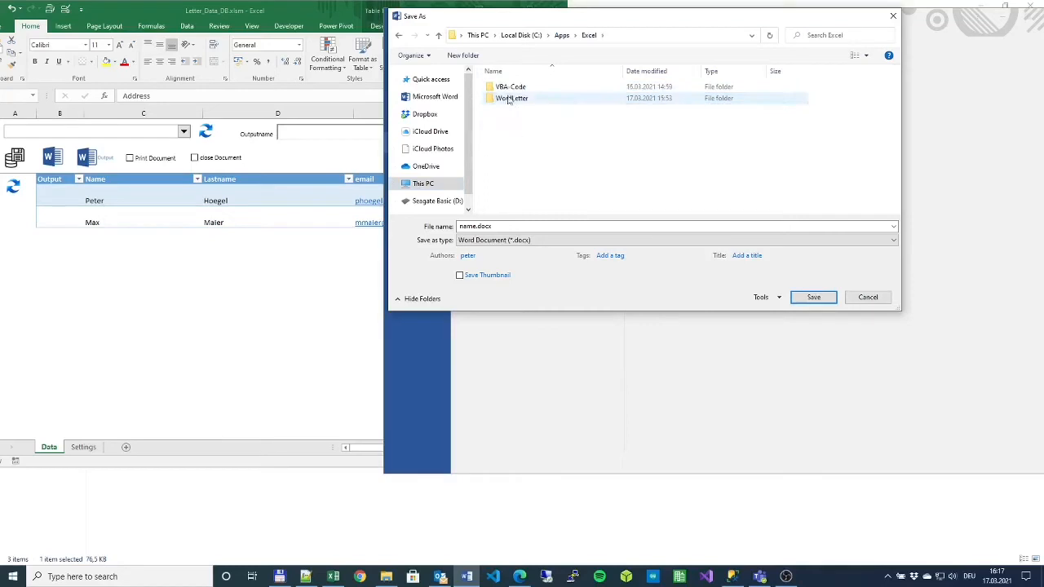
double_click(507, 101)
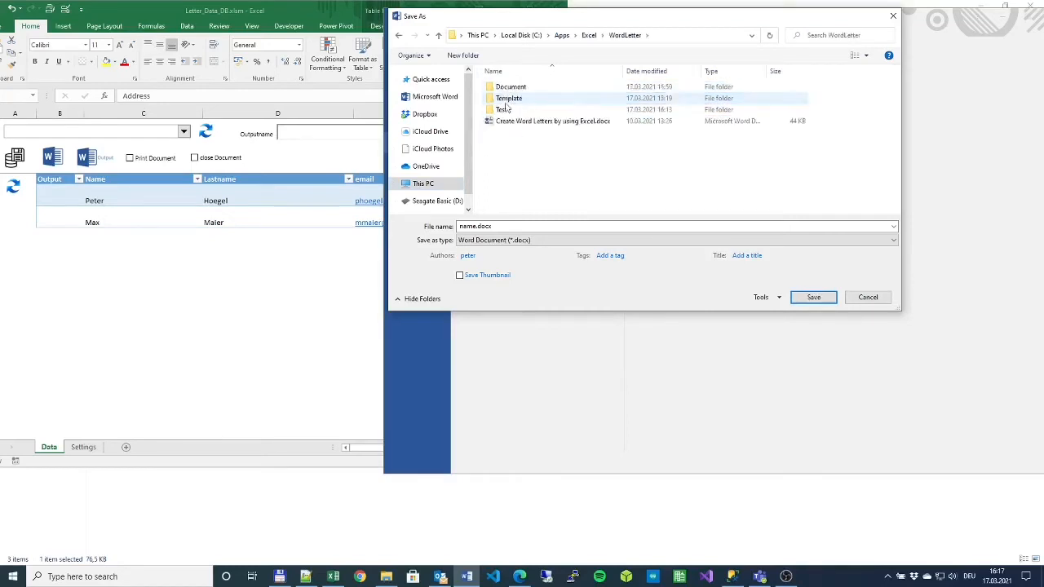
double_click(502, 110)
- Save the letter as TestTemp1.docx inside the Template folder
click(507, 98)
double_click(507, 99)
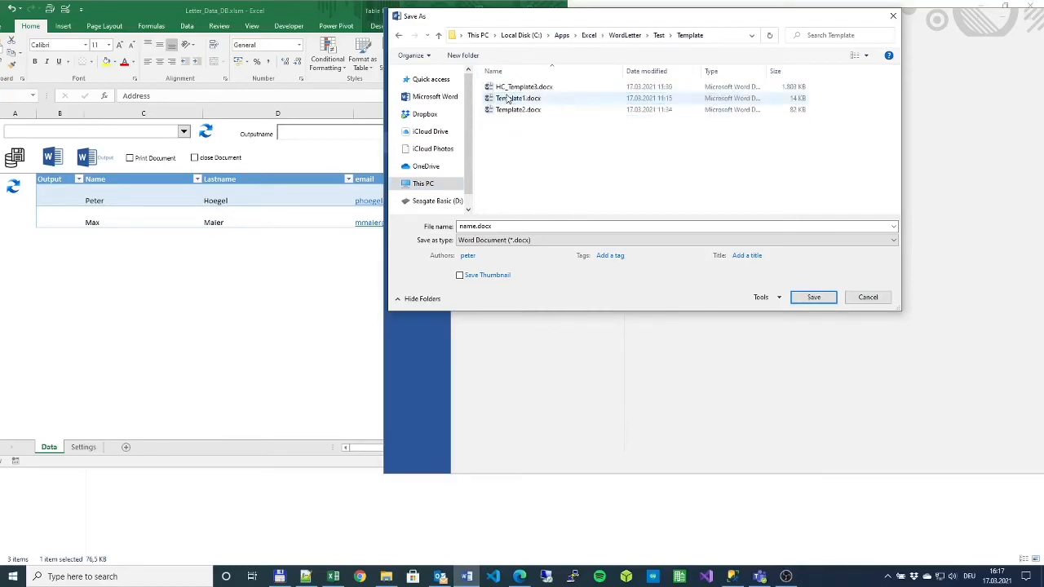
click(518, 226)
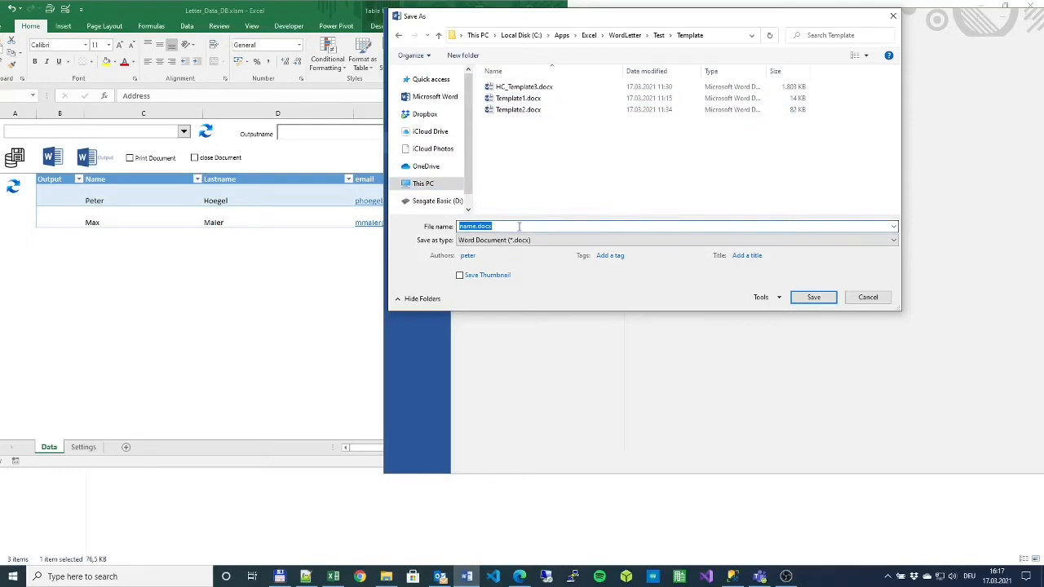
text(TestTemp1)
click(803, 297)
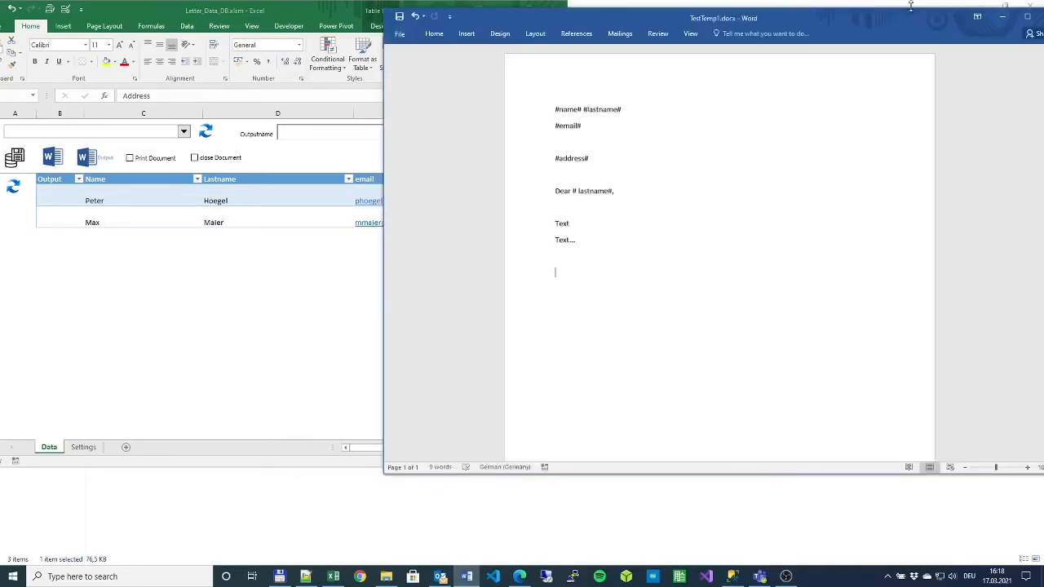
- Close the saved template and select TestTemp1.docx in the Excel template combo box
drag(897, 17, 817, 17)
click(971, 15)
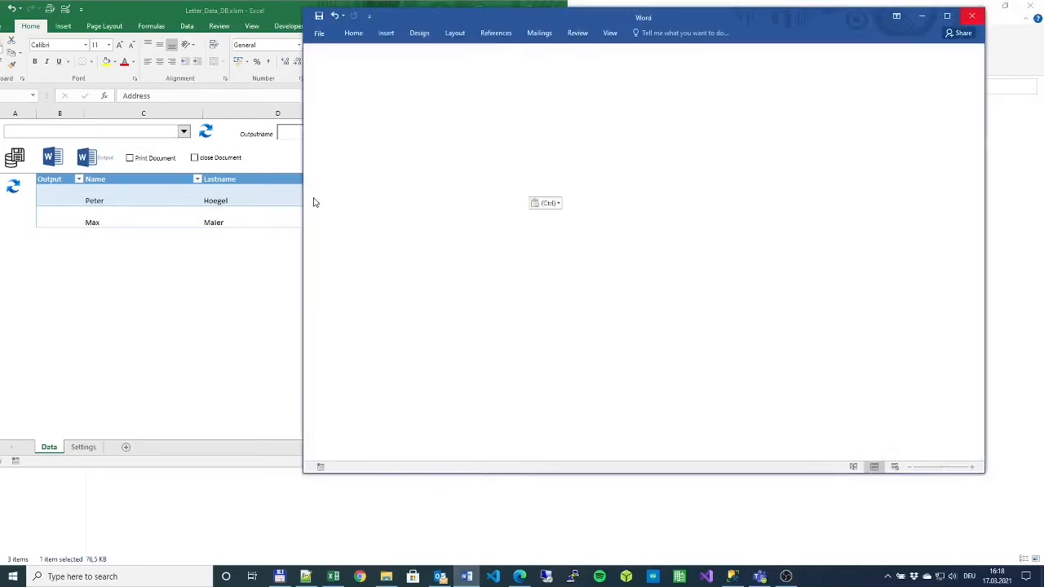
click(183, 132)
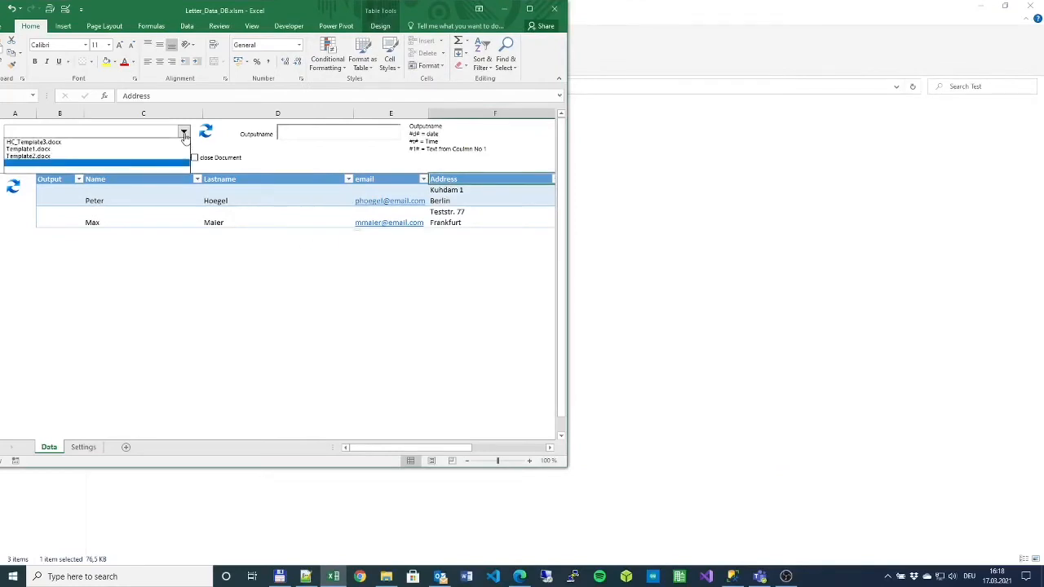
click(136, 144)
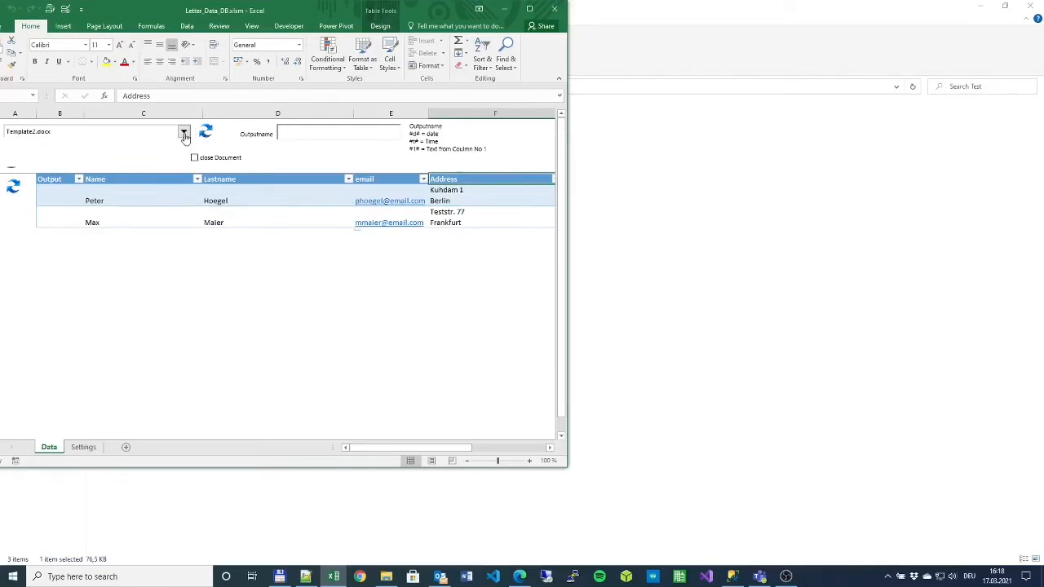
click(184, 134)
click(101, 163)
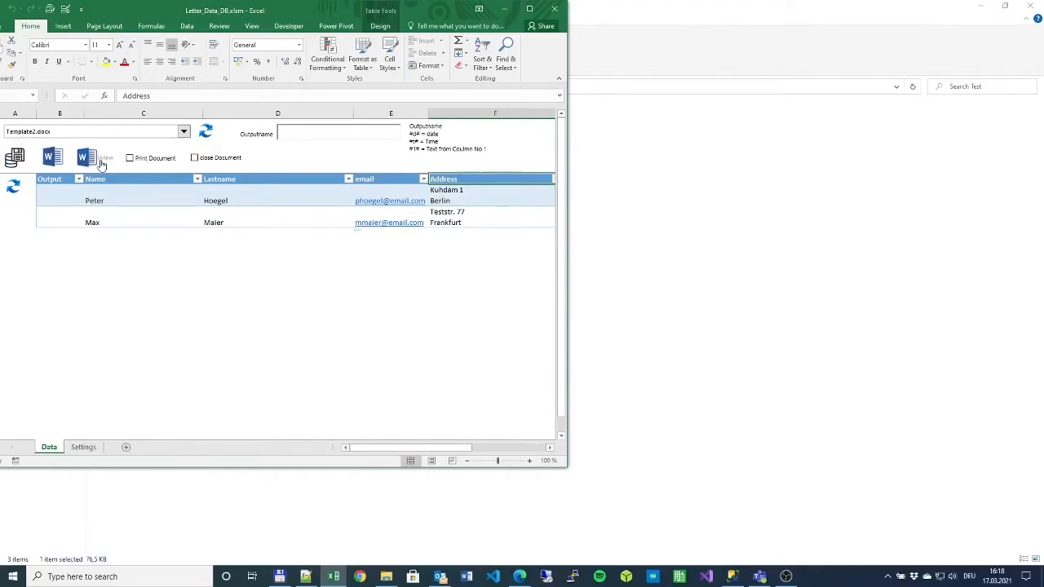
- Select the first contact's row and generate its Word letter with the Word button
click(121, 201)
click(123, 223)
click(126, 200)
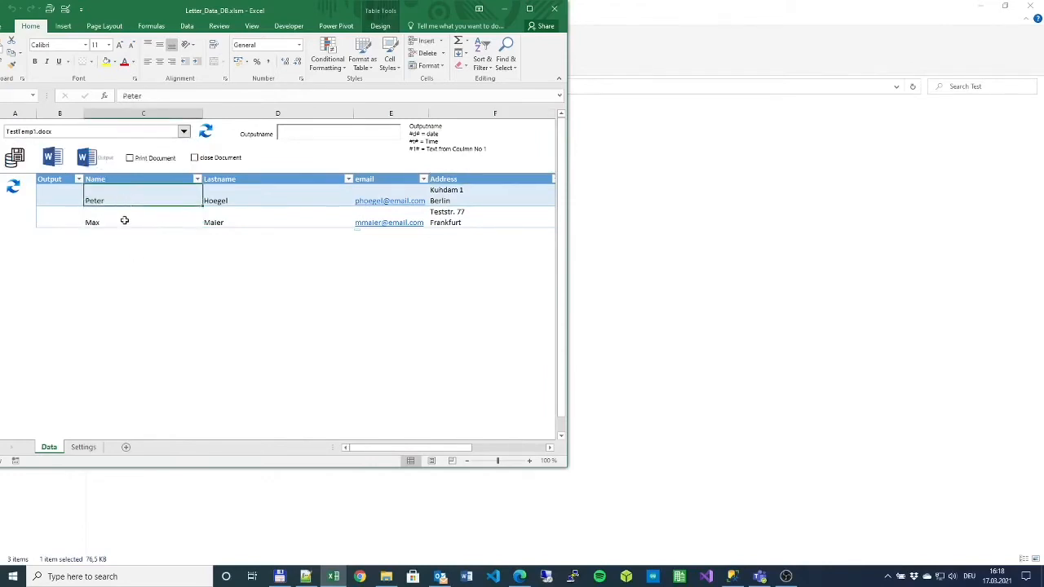
click(124, 222)
click(127, 201)
click(52, 155)
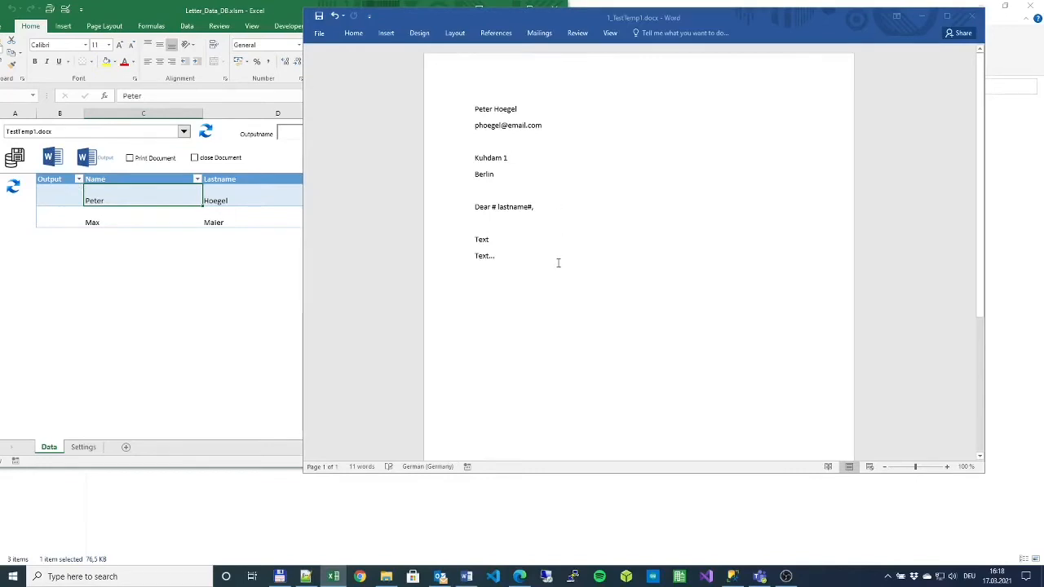
- Remove the stray space in the '# lastname#' greeting, then close the letter without saving
click(471, 114)
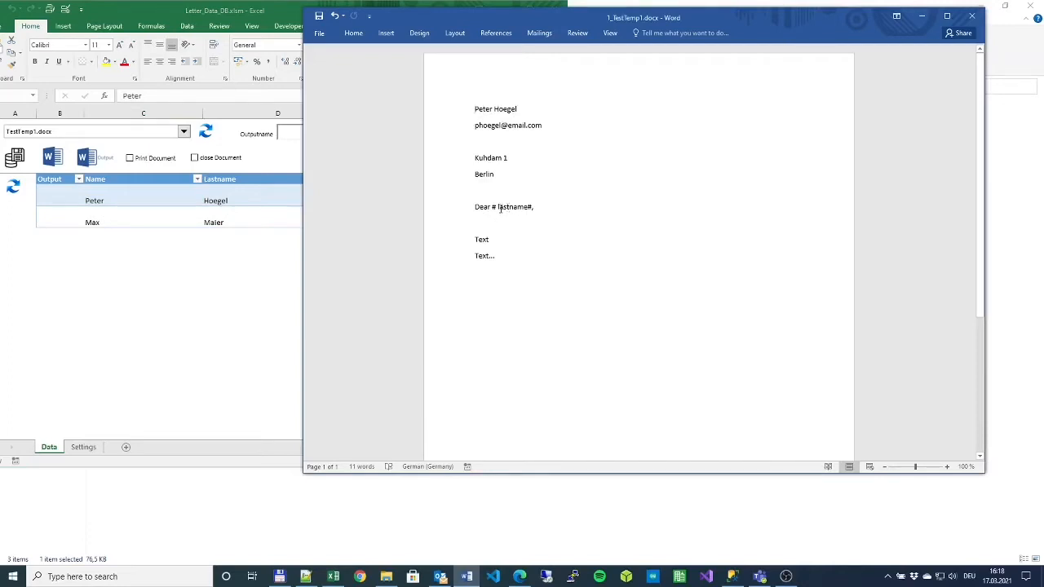
key(BackSpace)
click(971, 16)
click(522, 309)
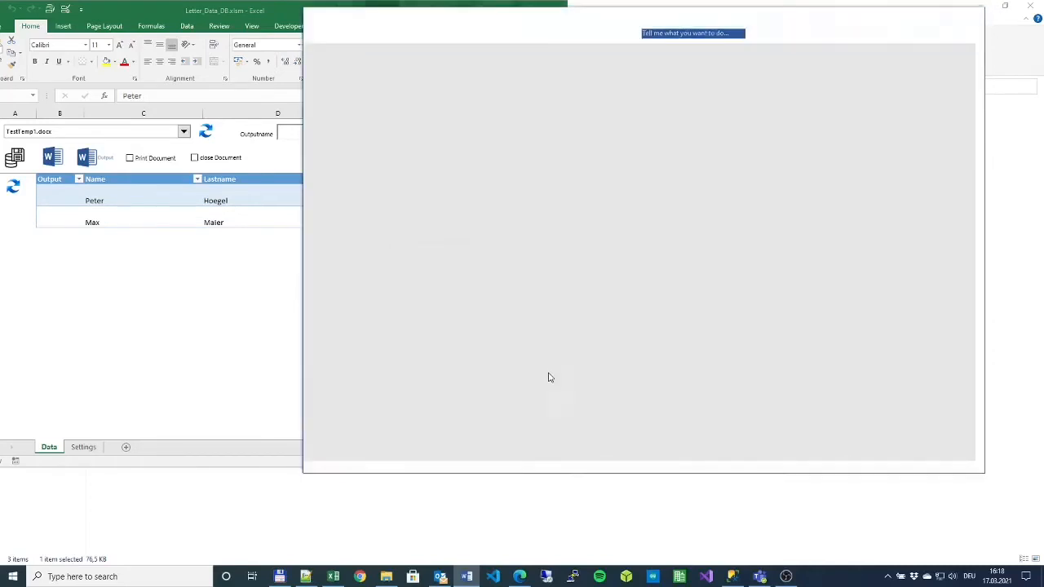
- Reopen TestTemp1.docx from the Template folder and fix its salutation to 'Dear #lastname#,'
click(386, 577)
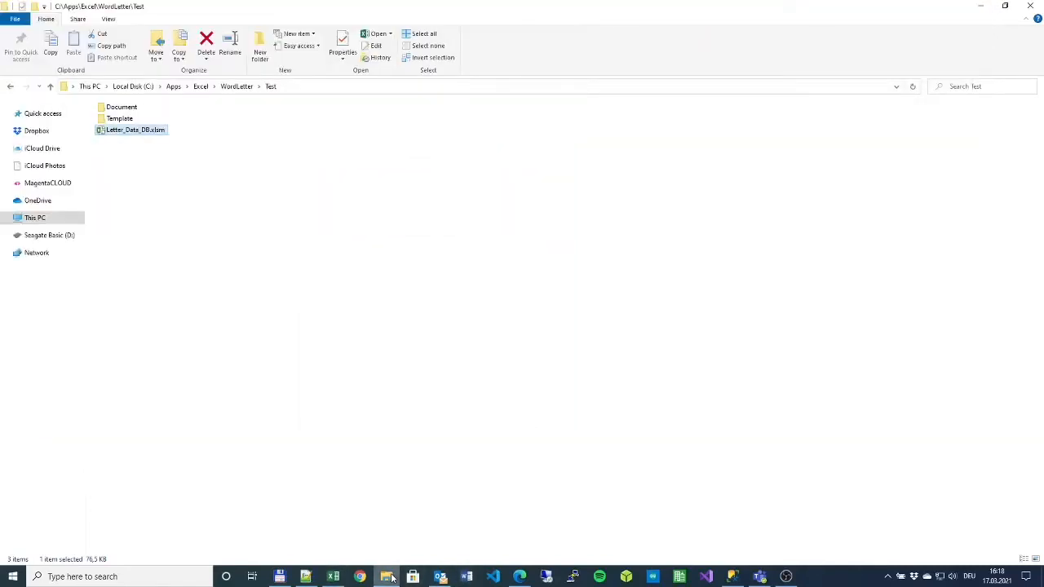
double_click(128, 121)
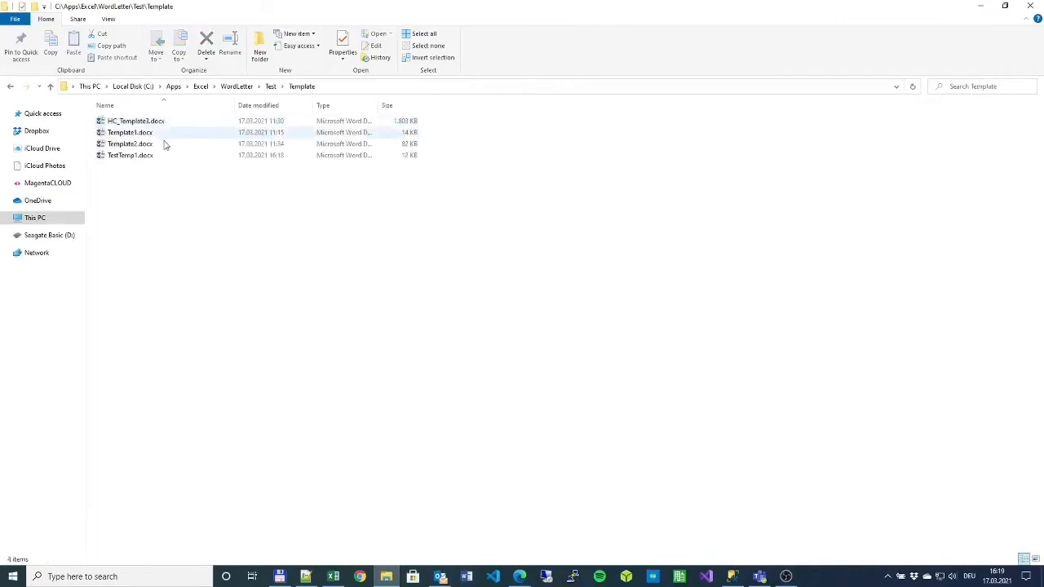
double_click(139, 155)
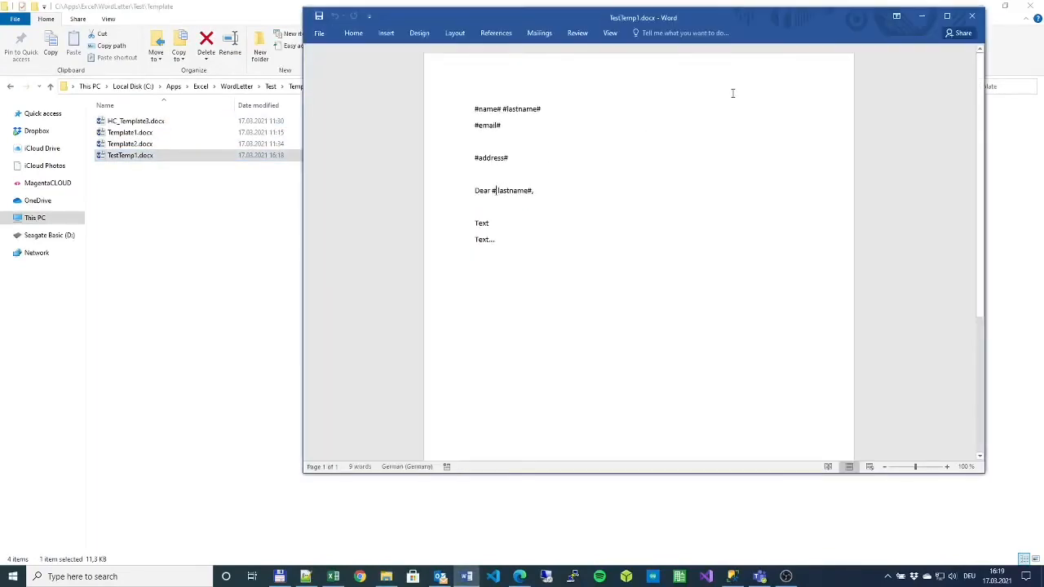
click(974, 17)
click(982, 7)
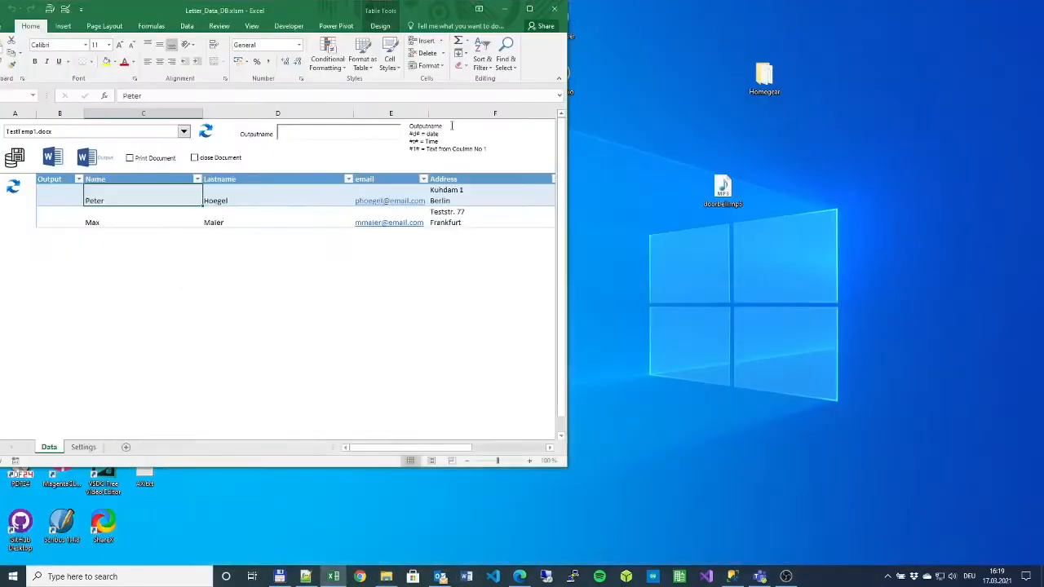
click(88, 159)
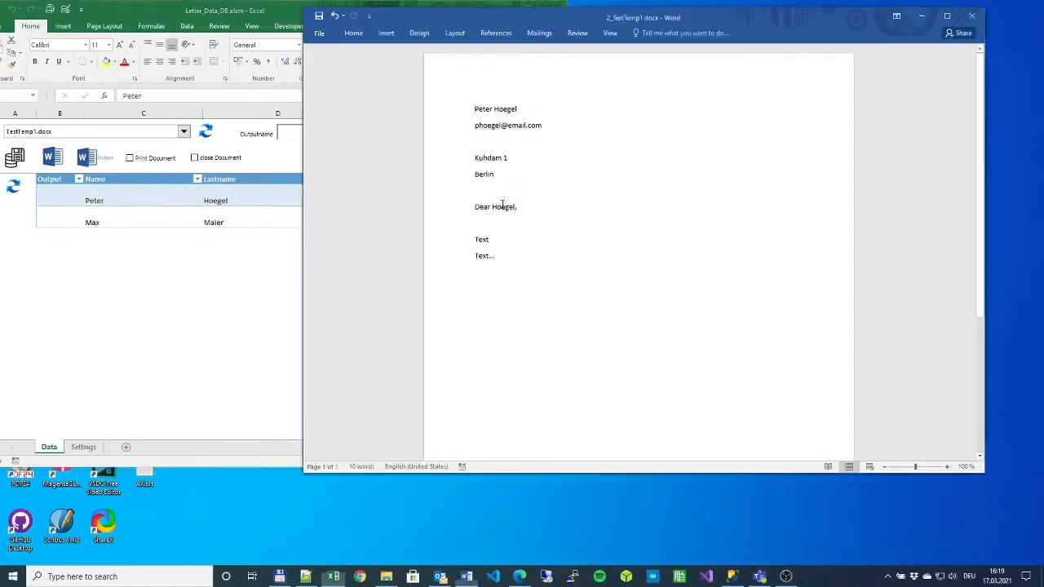
double_click(502, 206)
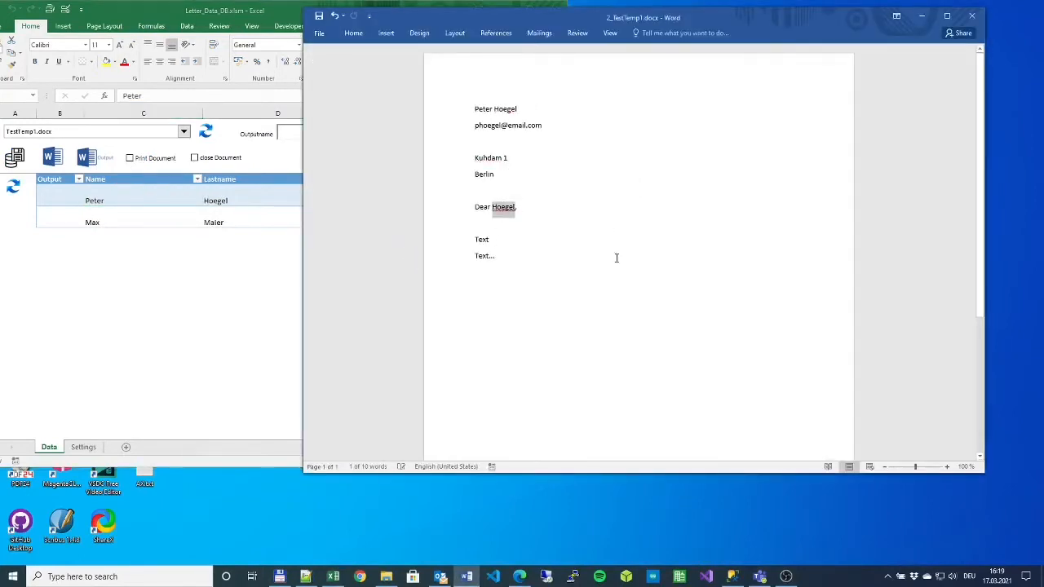
click(616, 257)
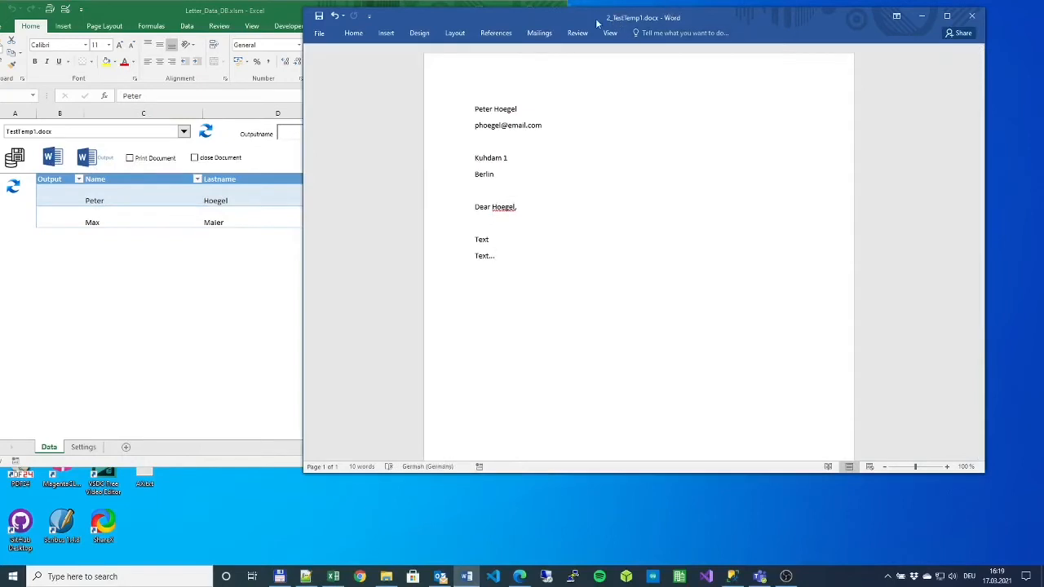
click(386, 576)
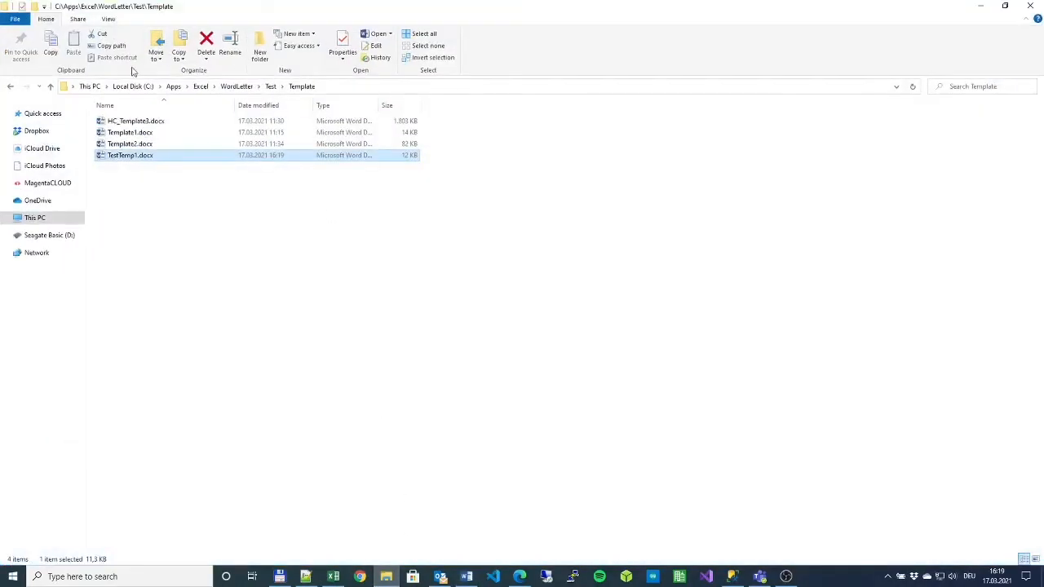
- Check Test\Document holds 1_TestTemp1.docx and 2_TestTemp1.docx, then close Explorer
click(270, 87)
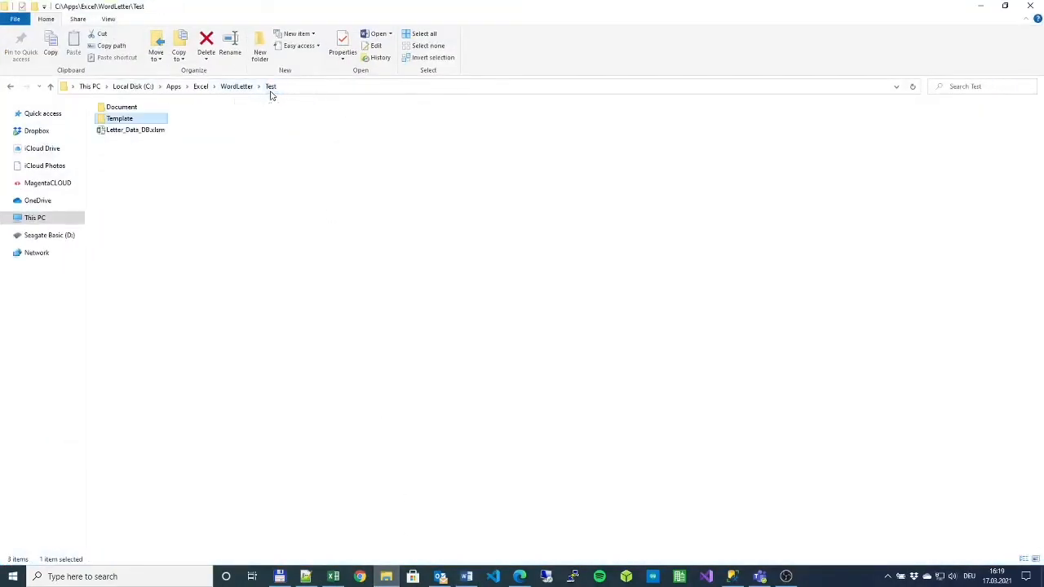
double_click(122, 108)
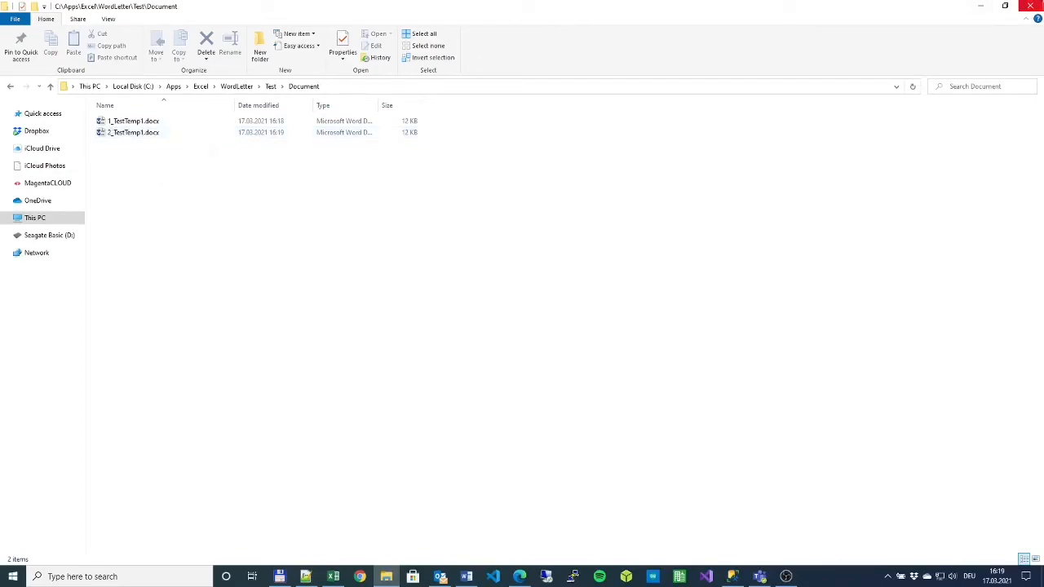
click(1030, 6)
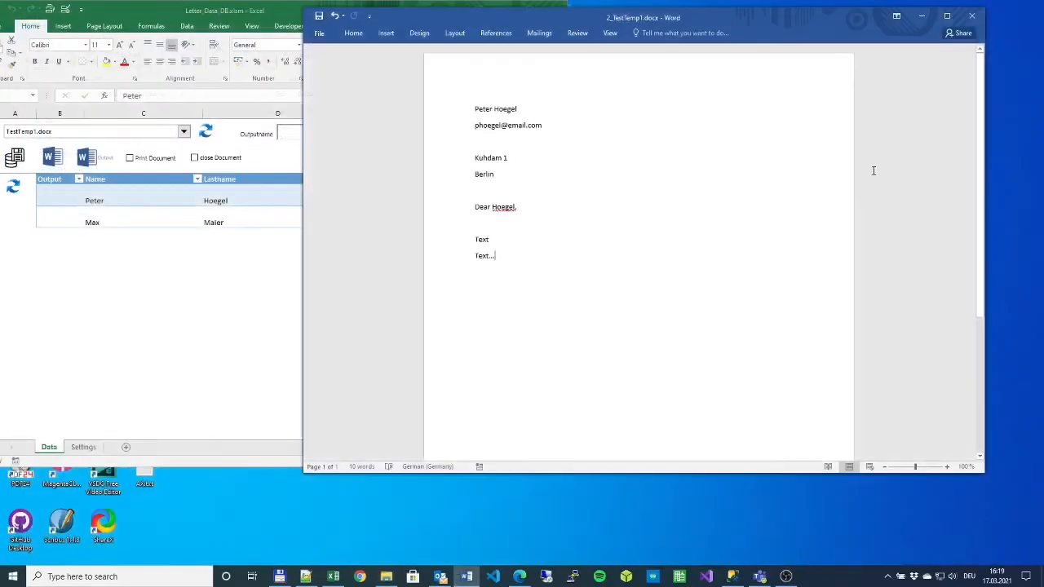
- Close 2_TestTemp1.docx and enter #1##2# as the Outputname pattern
click(971, 15)
click(193, 373)
click(311, 135)
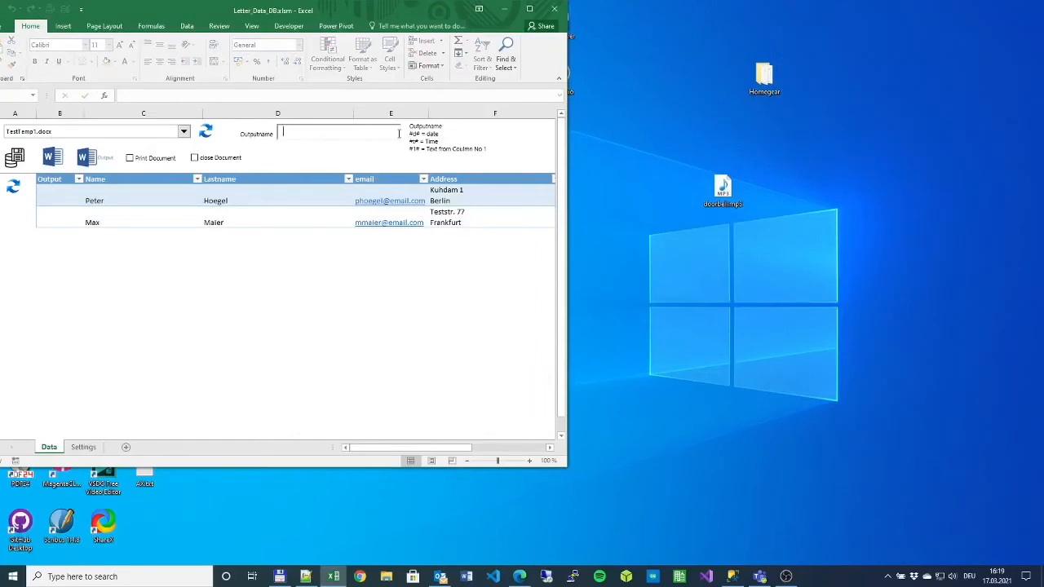
click(145, 200)
click(218, 198)
click(150, 212)
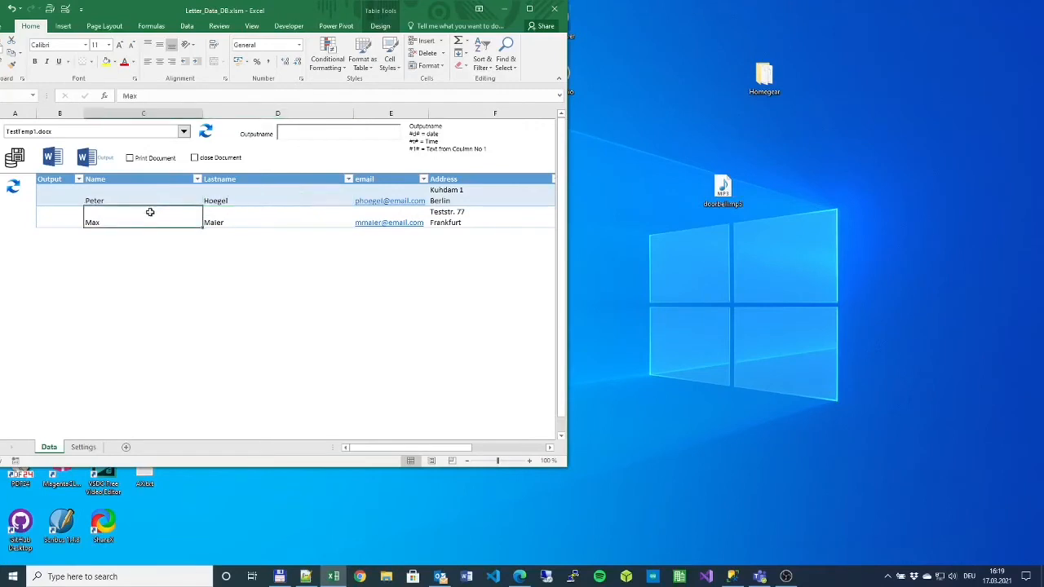
click(214, 213)
click(150, 198)
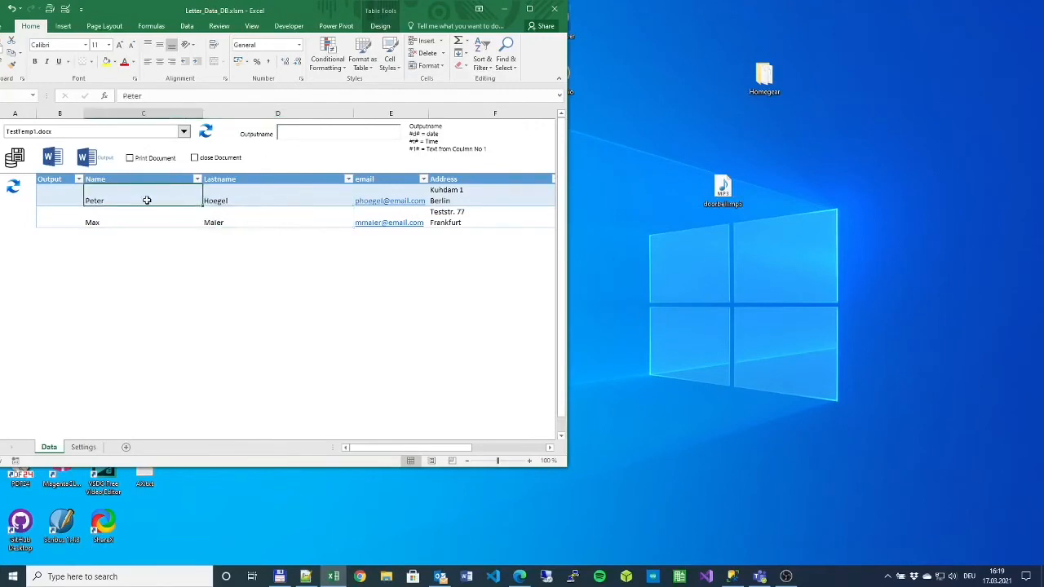
click(205, 202)
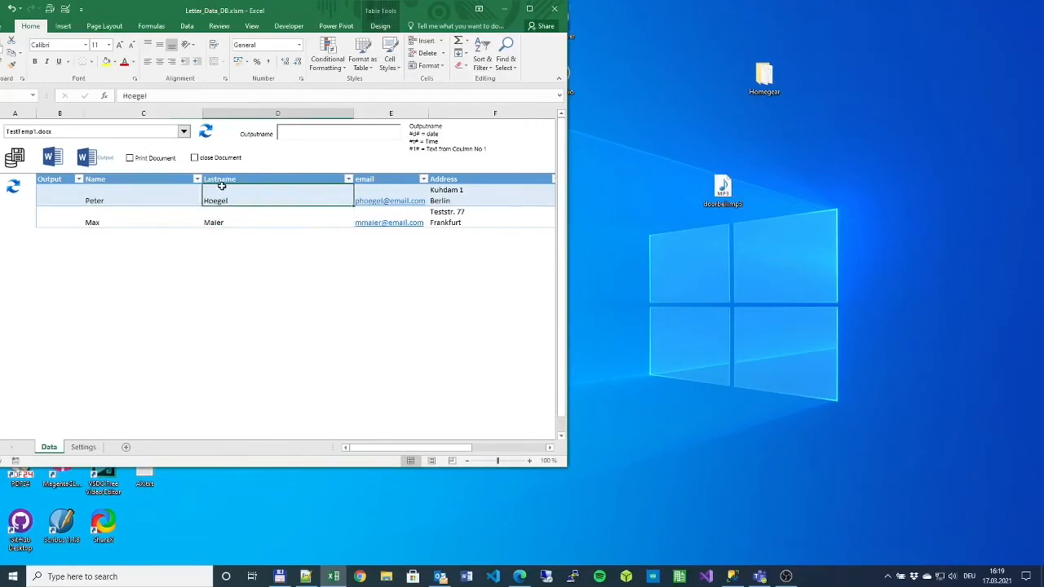
click(51, 191)
click(126, 195)
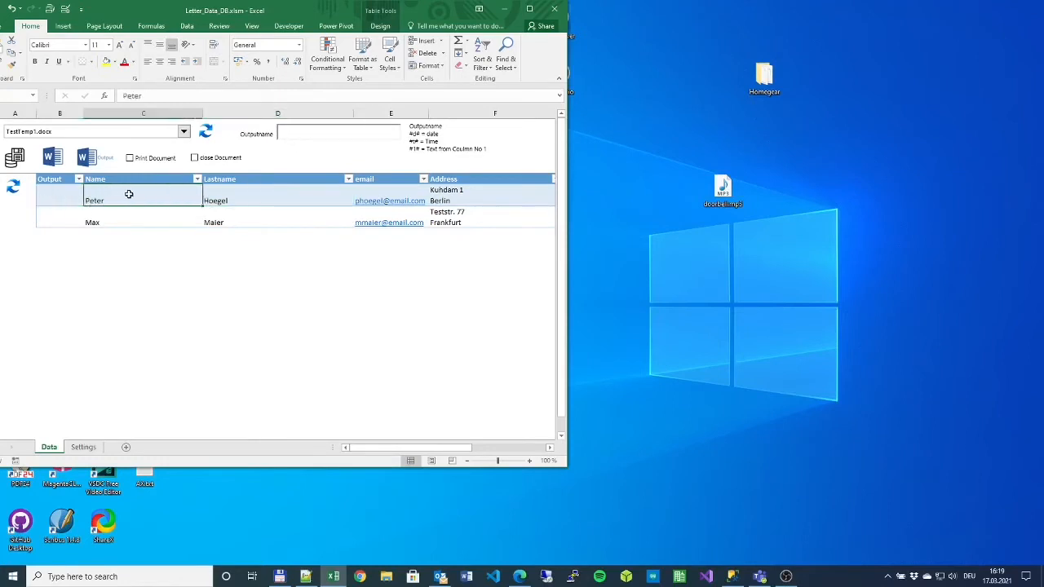
click(206, 199)
click(138, 195)
click(239, 208)
click(242, 194)
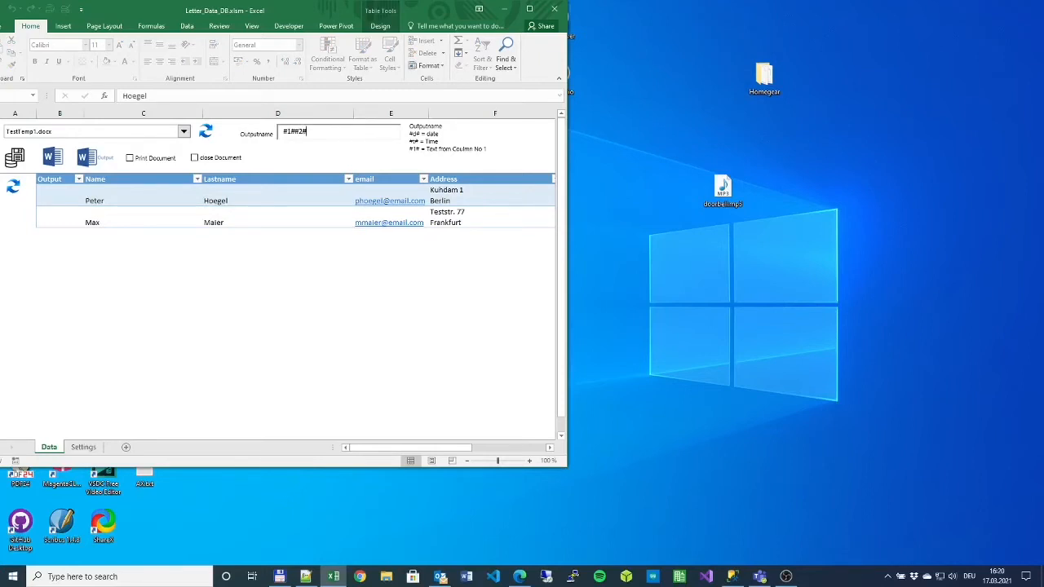
- Generate Peter's letter as Peter_1_TestTemp1.docx and close it
click(101, 191)
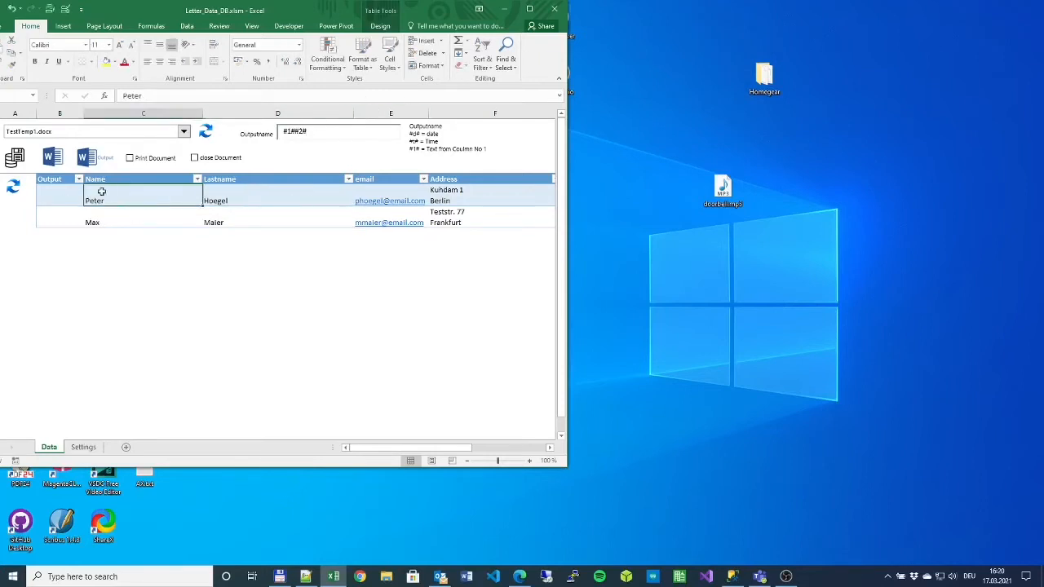
click(51, 158)
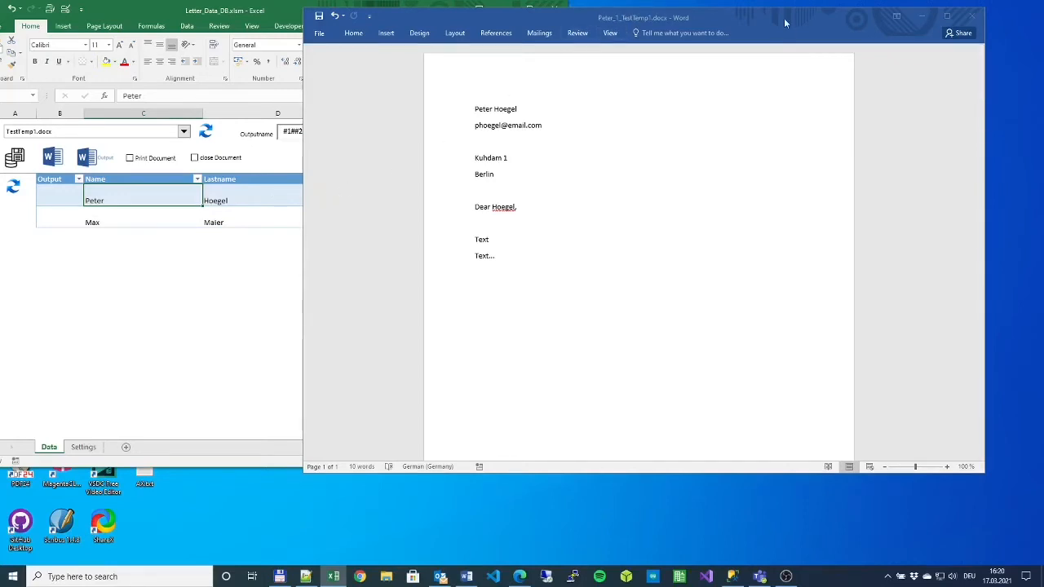
click(971, 18)
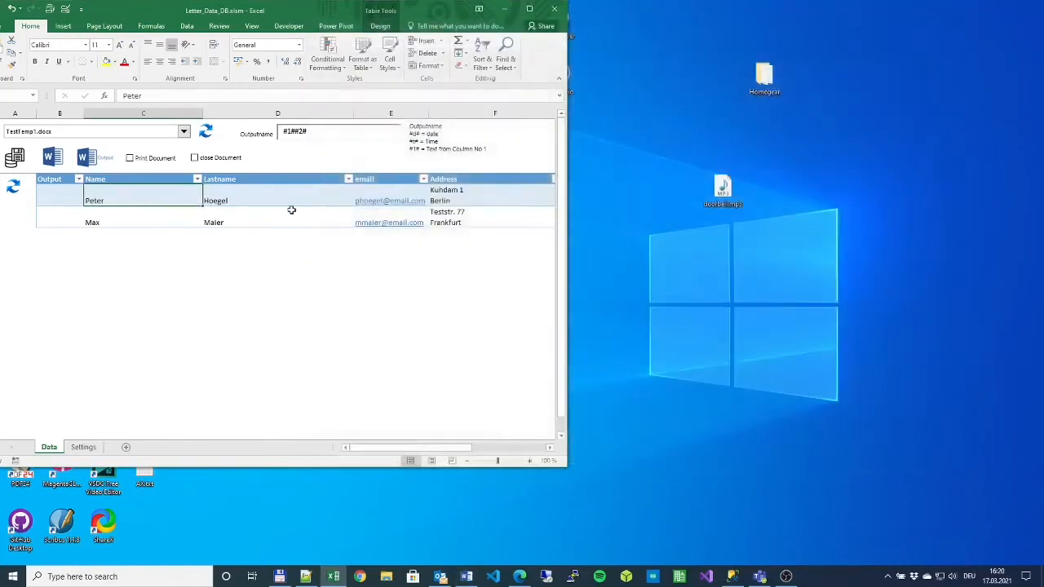
- Change the Outputname pattern to #2#_#3#
click(295, 131)
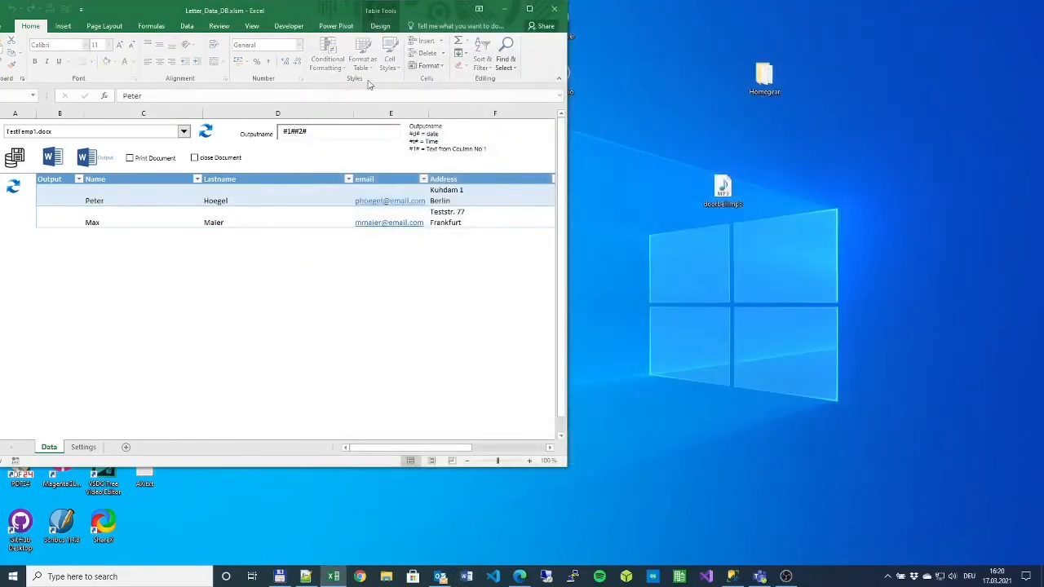
text(_)
key(BackSpace)
key(BackSpace)
text(2#)
click(108, 200)
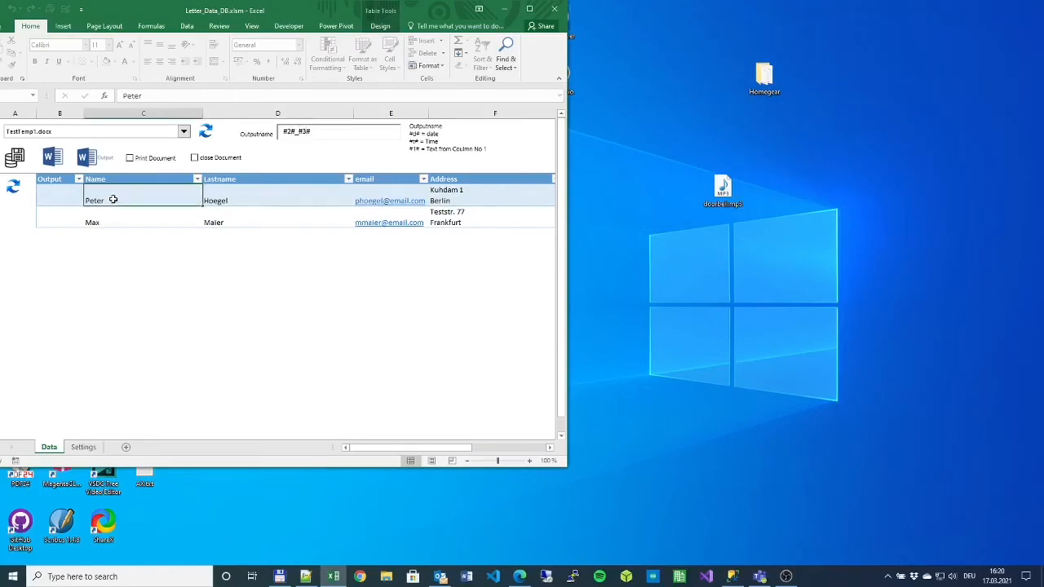
click(213, 201)
click(183, 201)
click(236, 199)
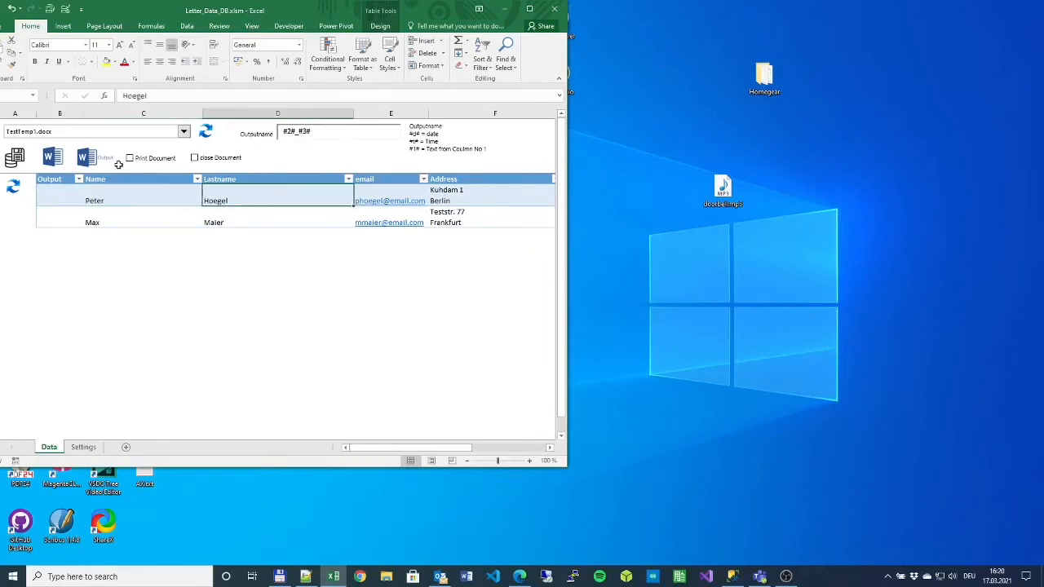
click(53, 159)
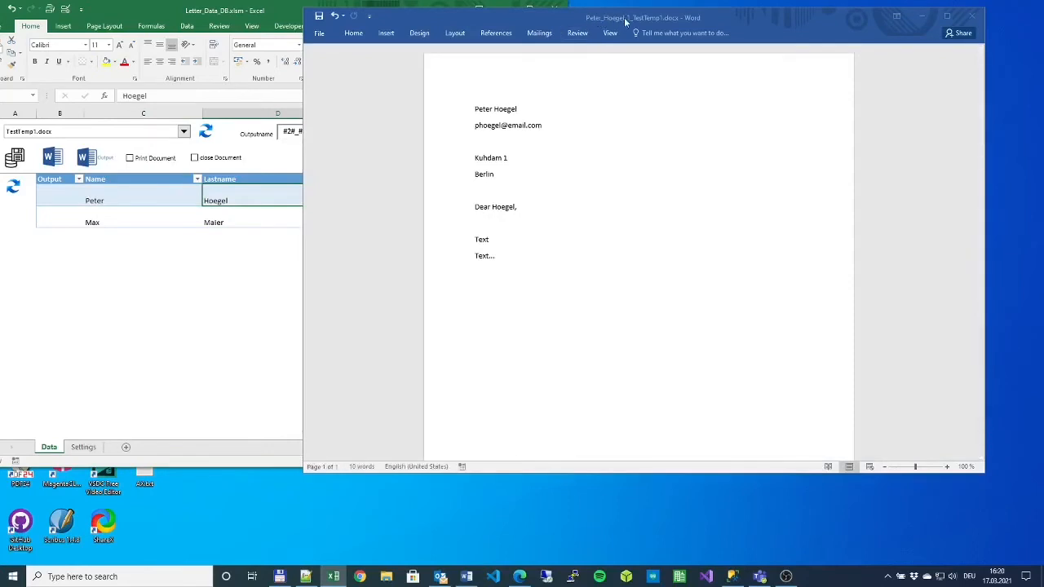
click(189, 320)
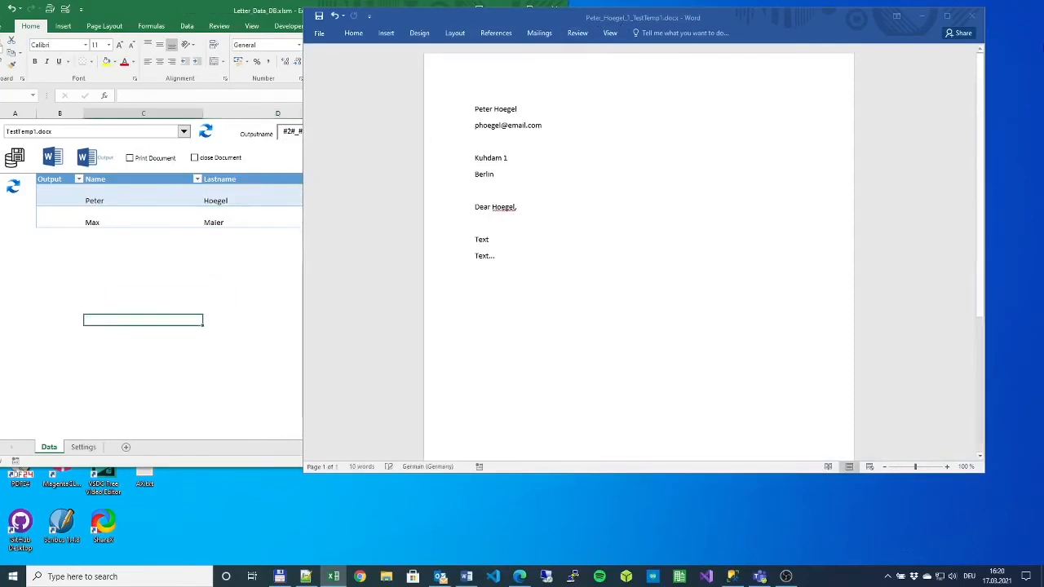
click(979, 17)
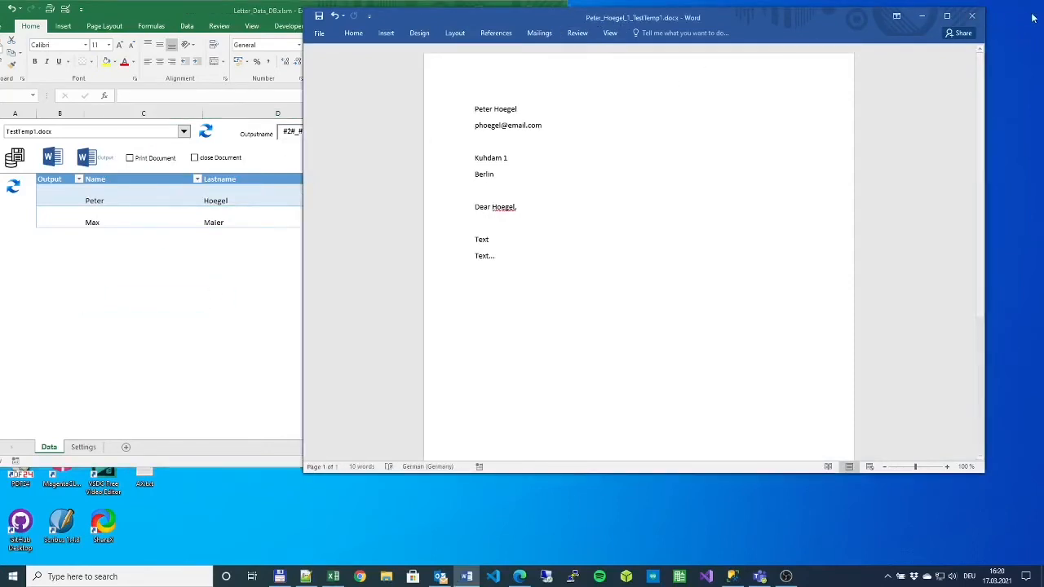
click(972, 16)
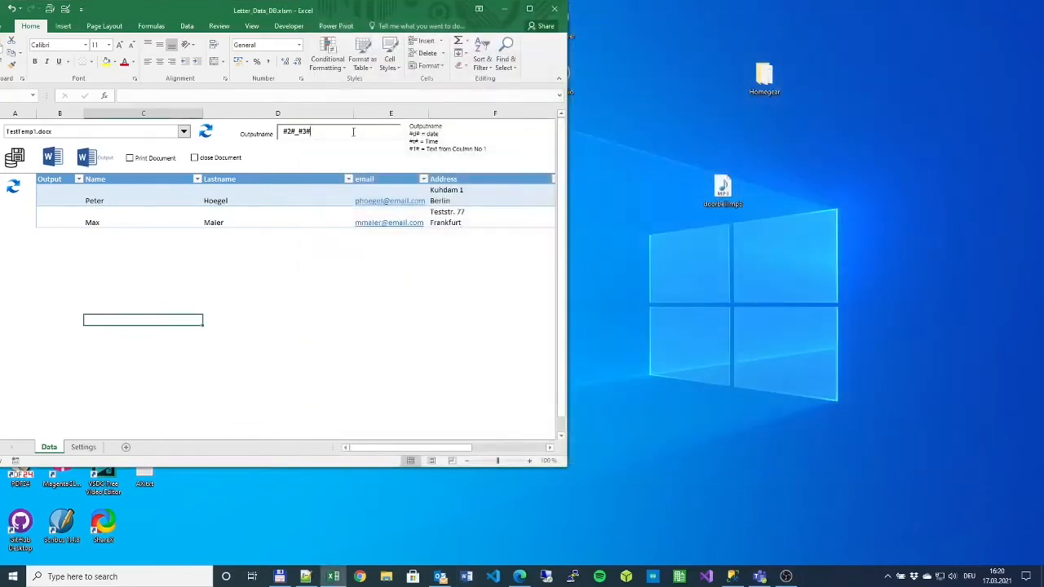
- Set the Outputname pattern to #2#_#3#_#d#_#t# and generate a letter stamped 20210317_162100
click(353, 131)
click(428, 134)
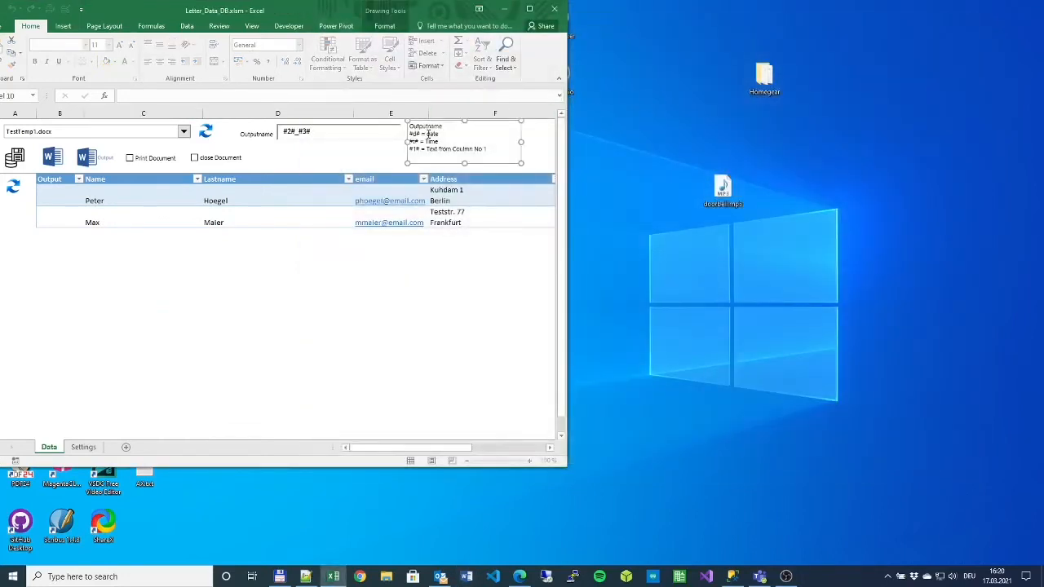
click(394, 145)
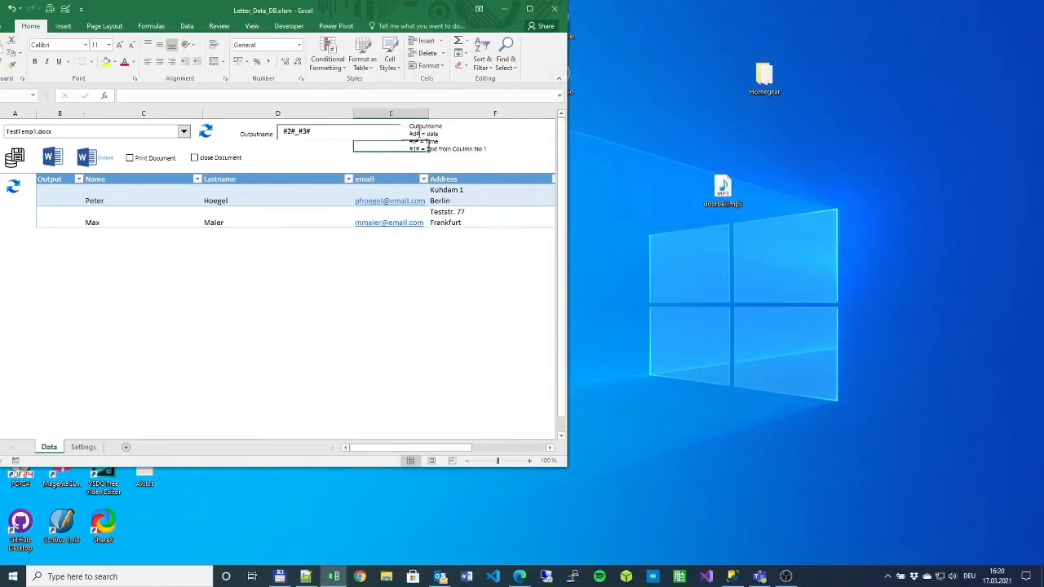
click(424, 143)
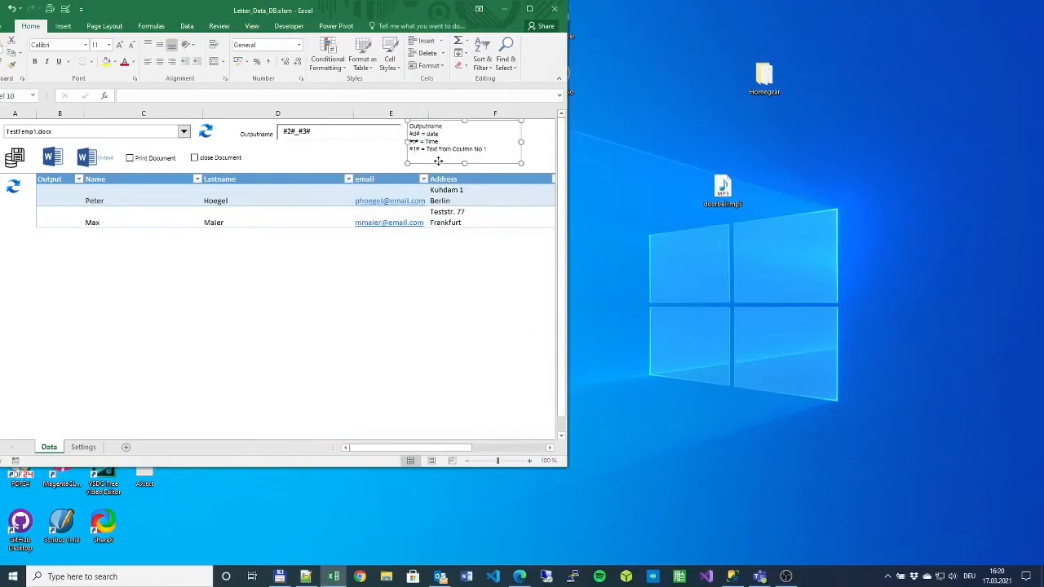
click(346, 131)
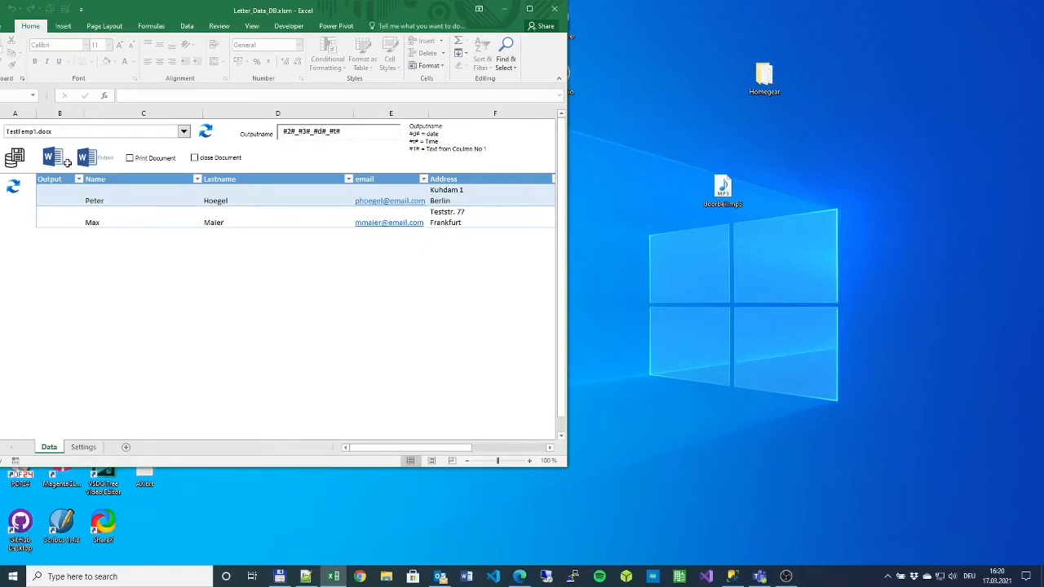
click(60, 151)
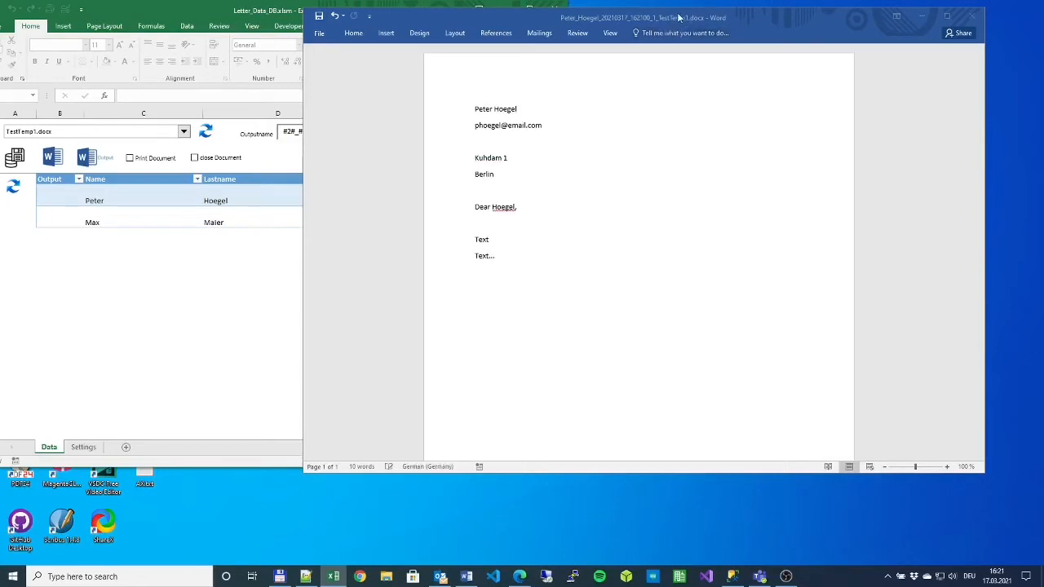
click(970, 15)
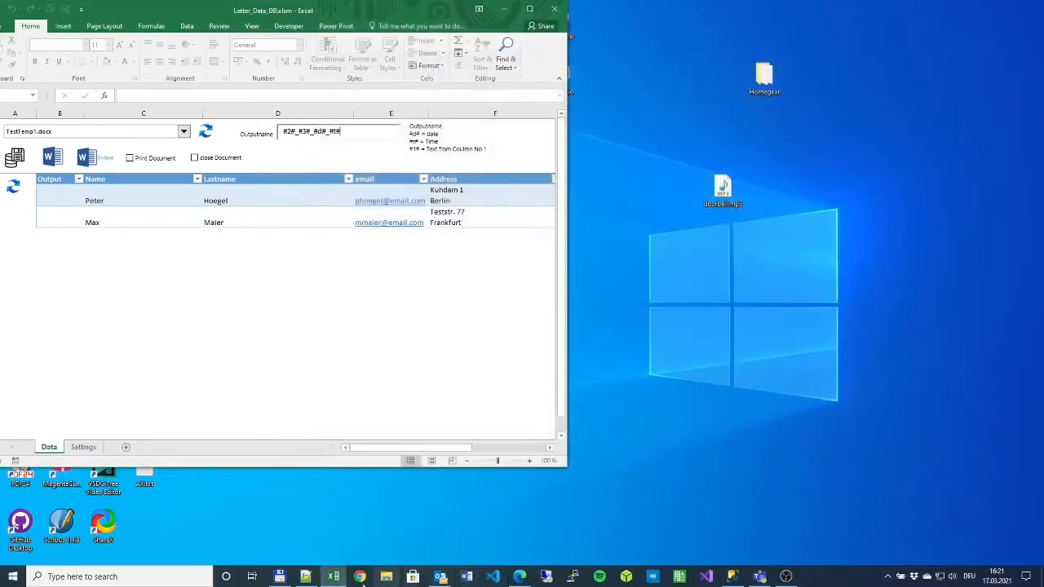
- Browse in File Explorer to C:\Apps\Excel\WordLetter\Test\Document
click(386, 576)
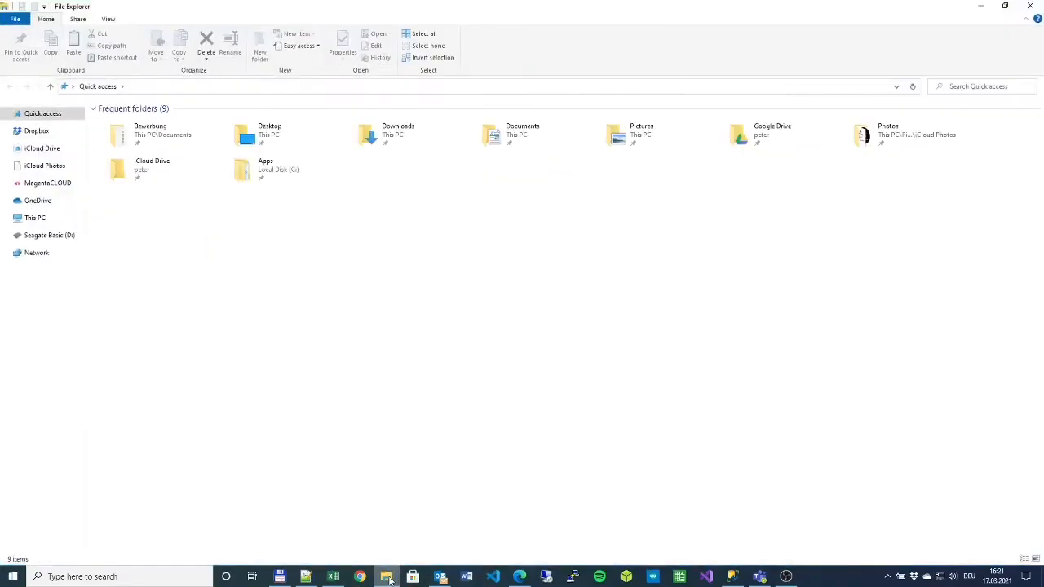
click(65, 218)
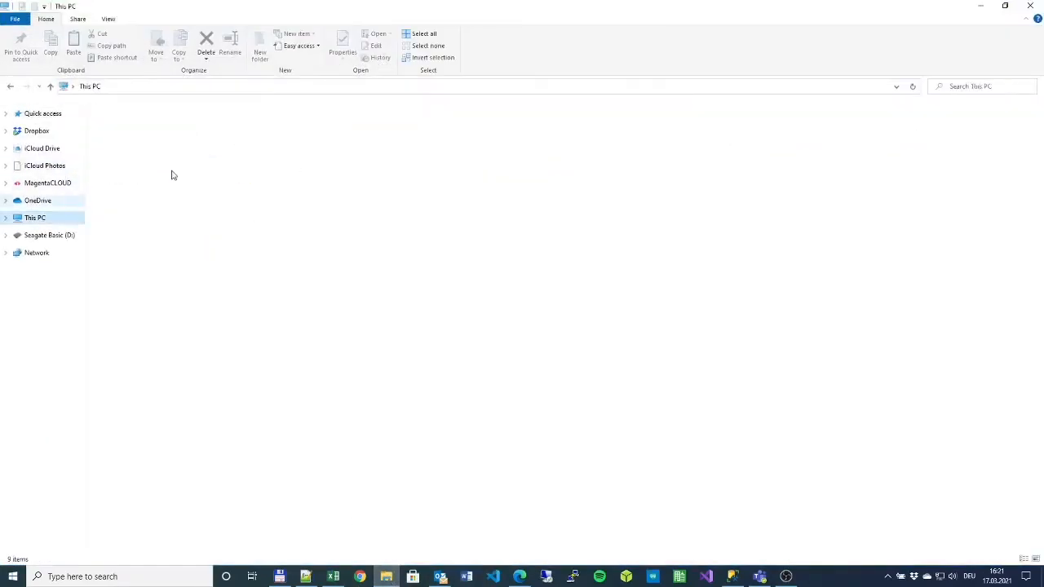
click(146, 210)
double_click(146, 211)
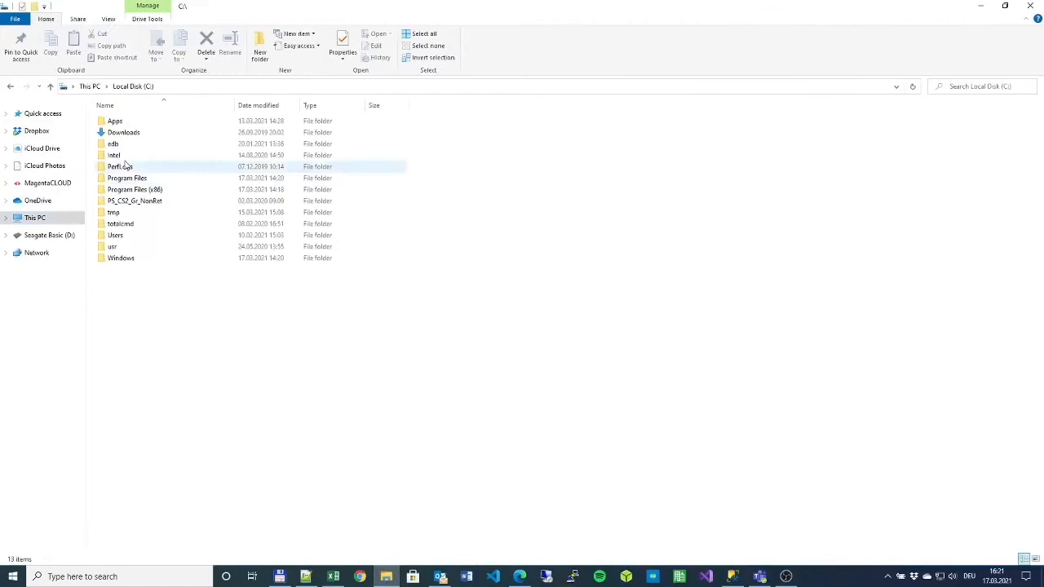
double_click(122, 122)
double_click(124, 133)
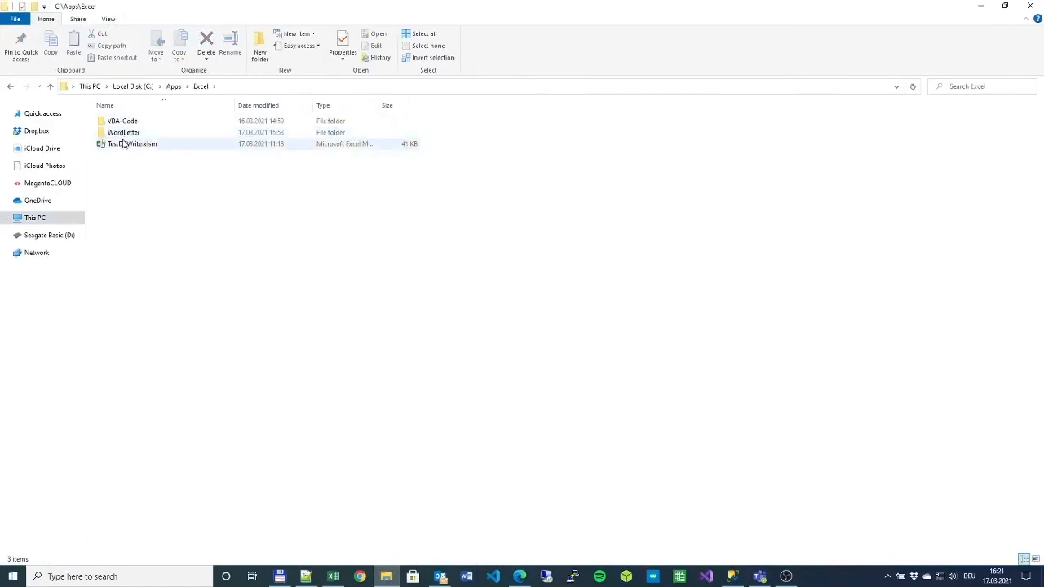
double_click(122, 135)
double_click(123, 142)
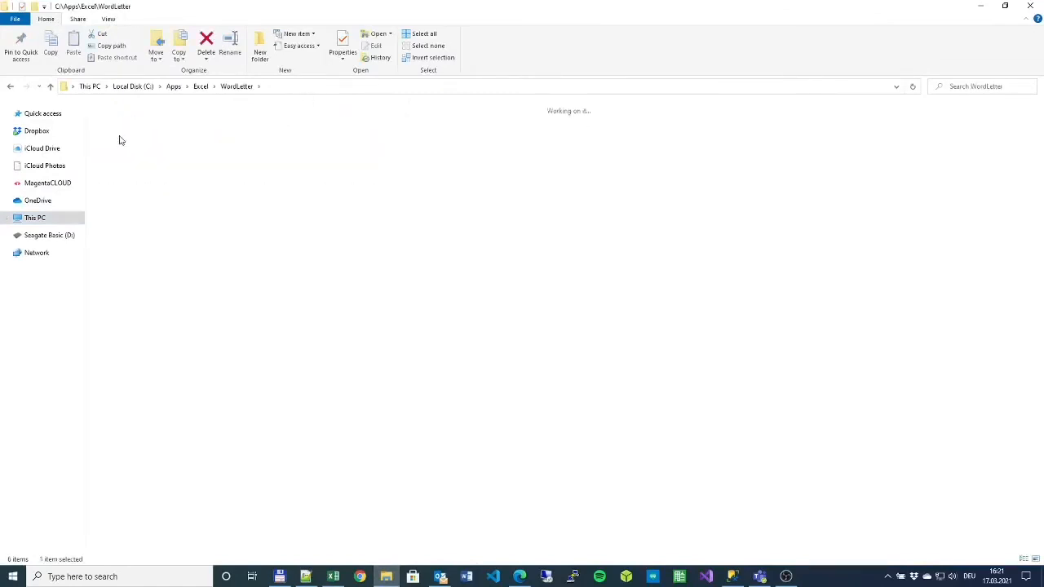
click(138, 107)
double_click(139, 107)
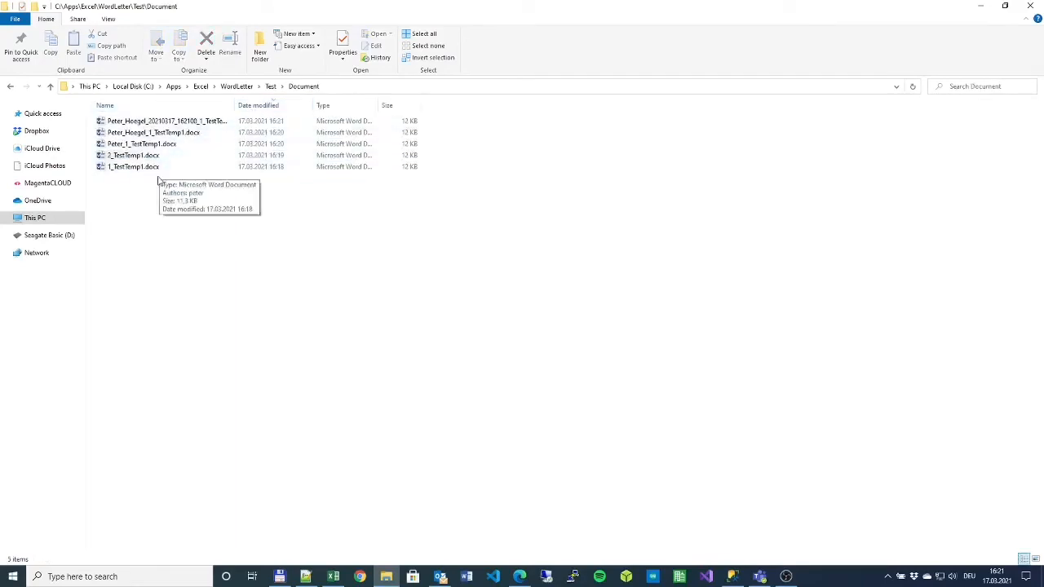
click(134, 123)
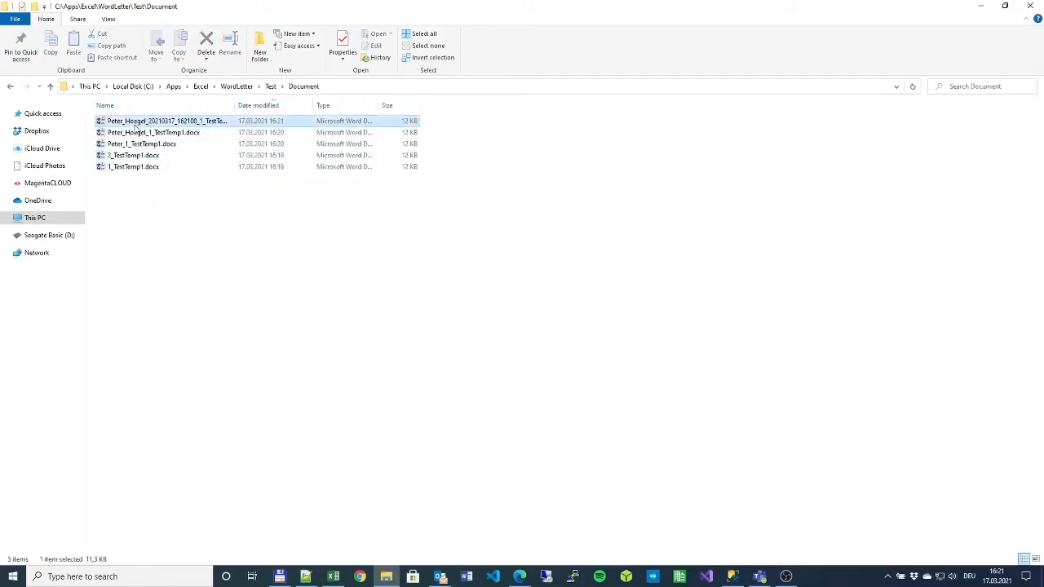
double_click(147, 134)
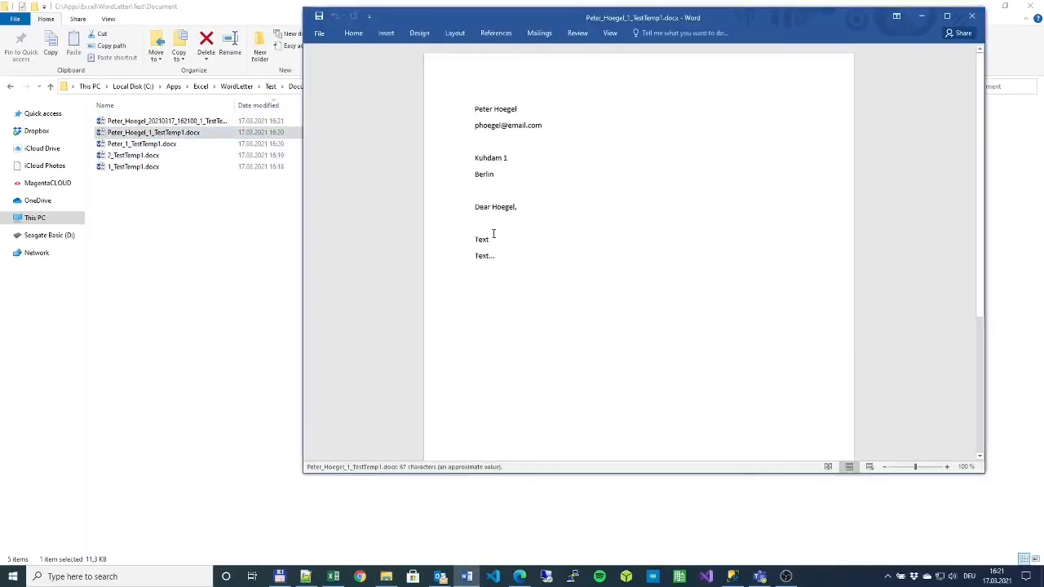
click(972, 15)
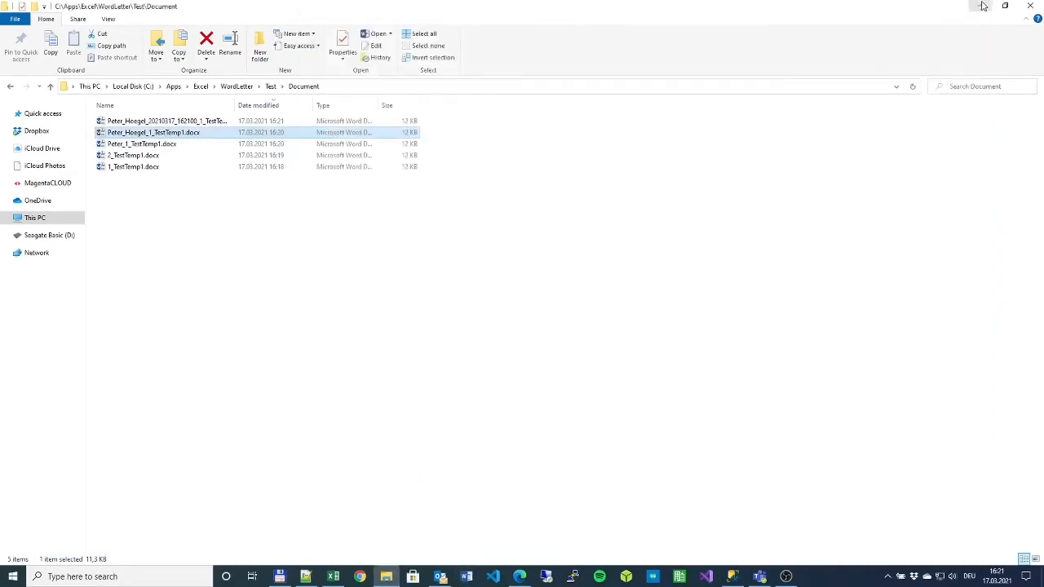
click(982, 7)
click(450, 253)
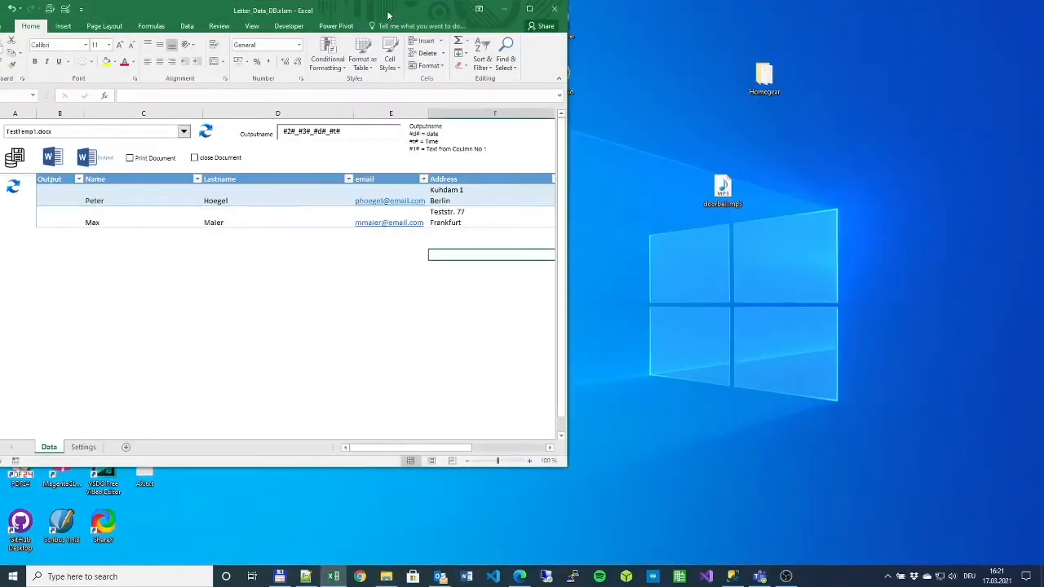
- Enable Print Document and close Document for Peter's letter, cancelling the Save Print Output As prompt
drag(388, 15, 554, 15)
click(341, 199)
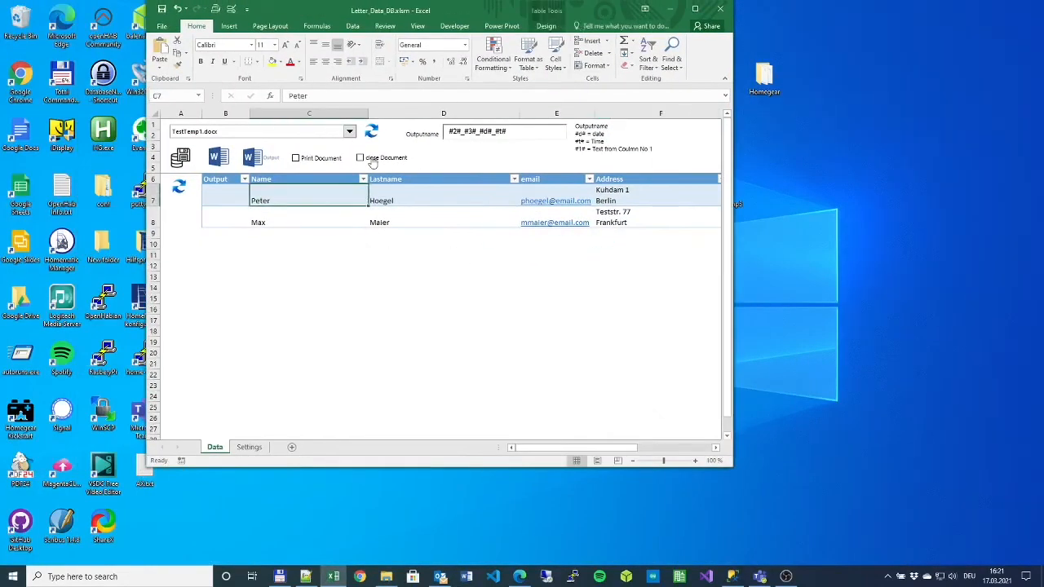
click(296, 158)
click(359, 157)
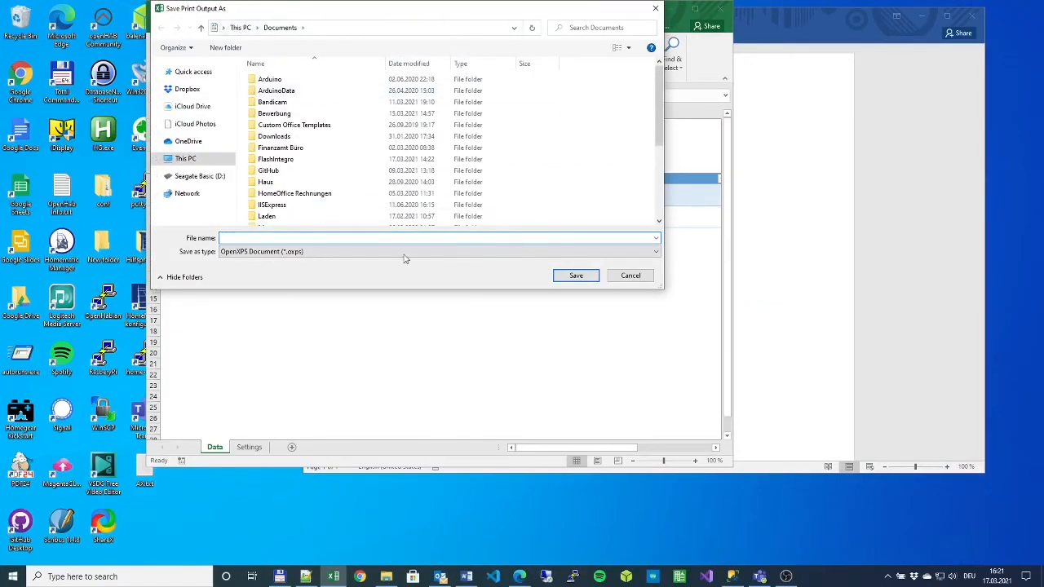
click(631, 276)
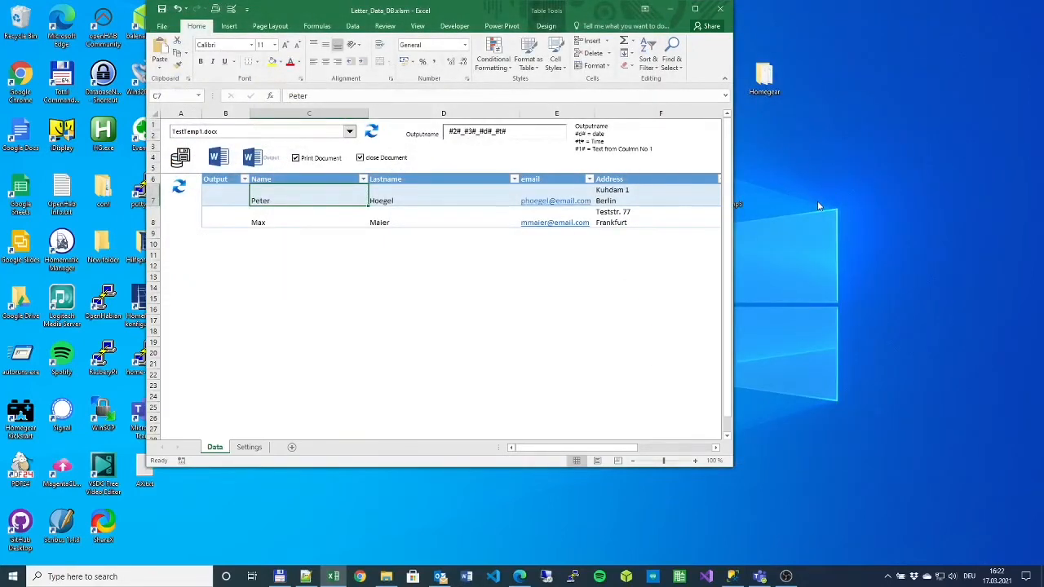
- Flag Peter's and Max's rows with 1 in the Output column
click(377, 285)
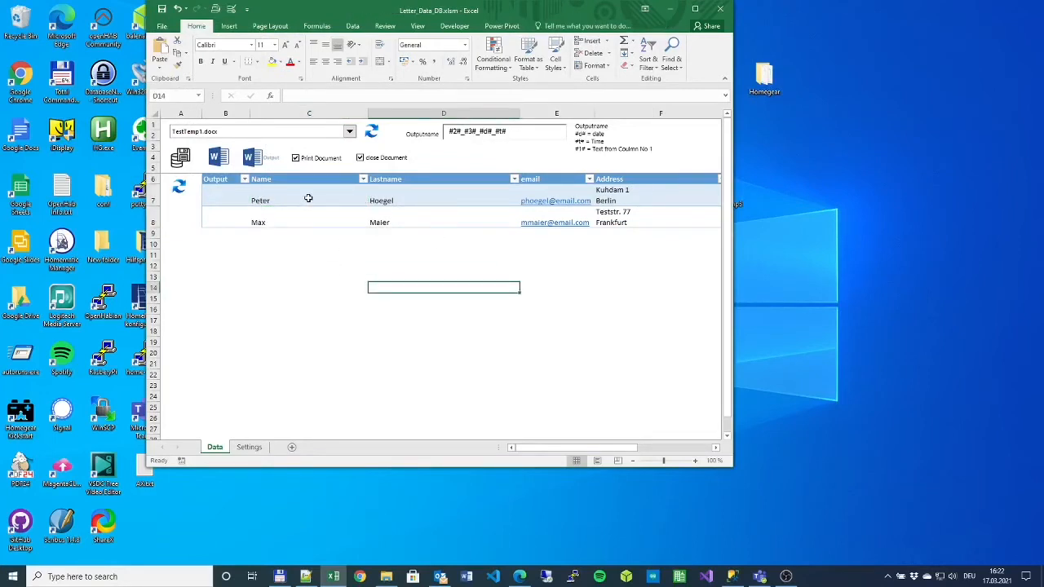
click(222, 197)
text(1)
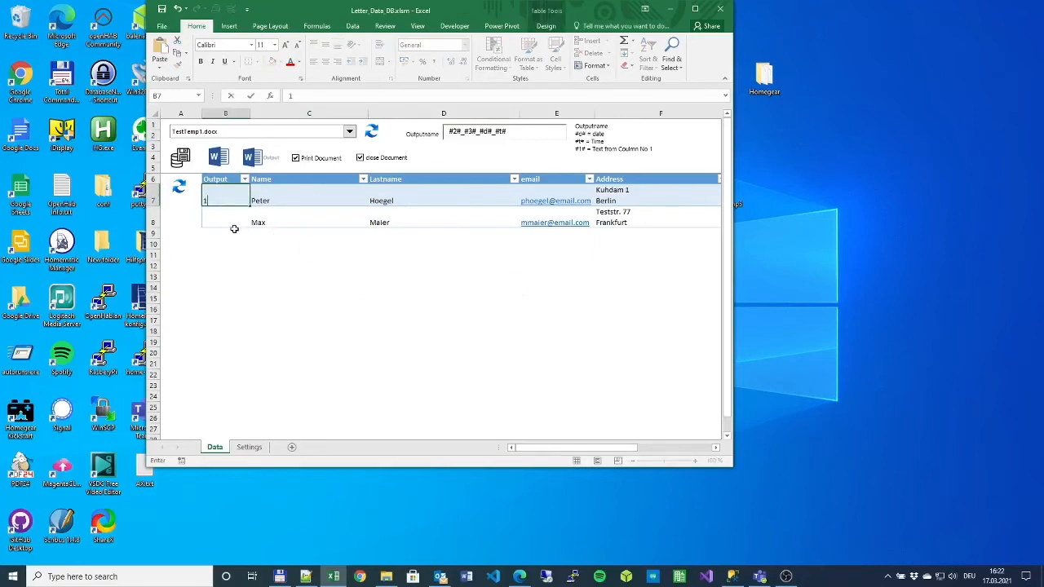
click(224, 221)
text(1)
click(240, 277)
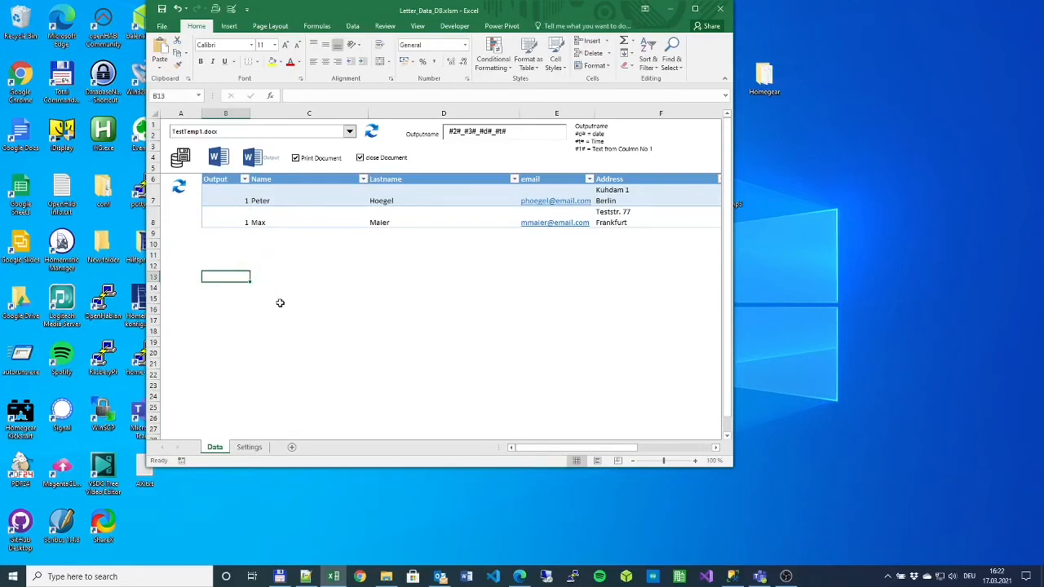
- Turn printing off and generate TestTemp1.docx letters for the flagged rows
click(295, 158)
click(307, 198)
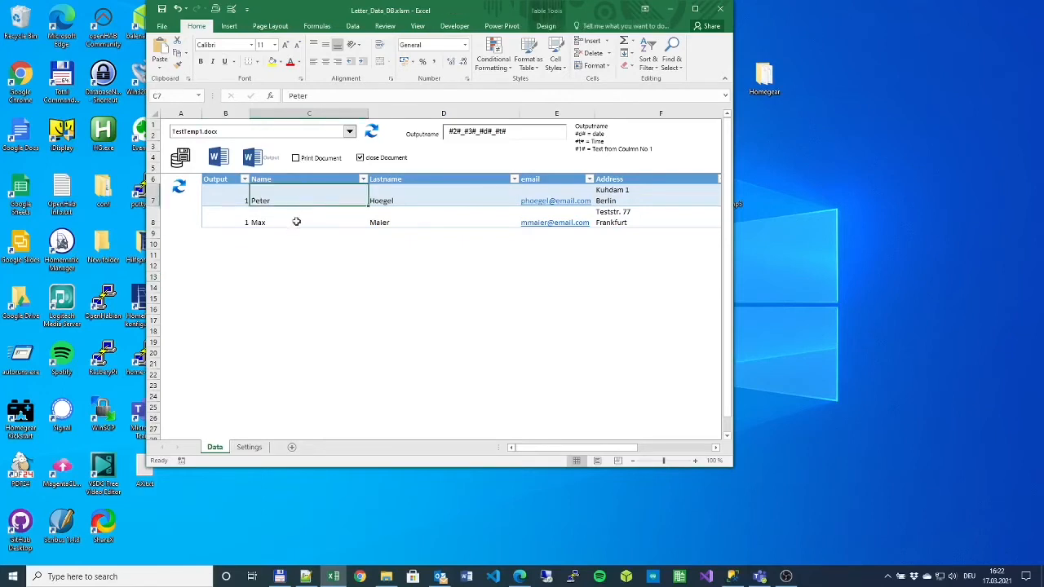
click(295, 222)
click(296, 200)
click(294, 222)
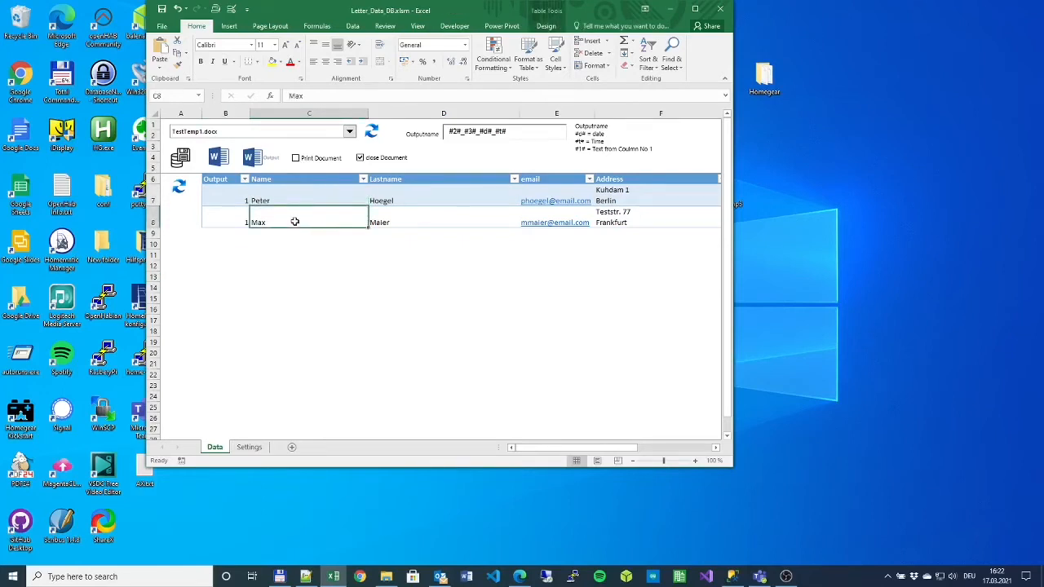
click(238, 195)
click(235, 221)
click(233, 196)
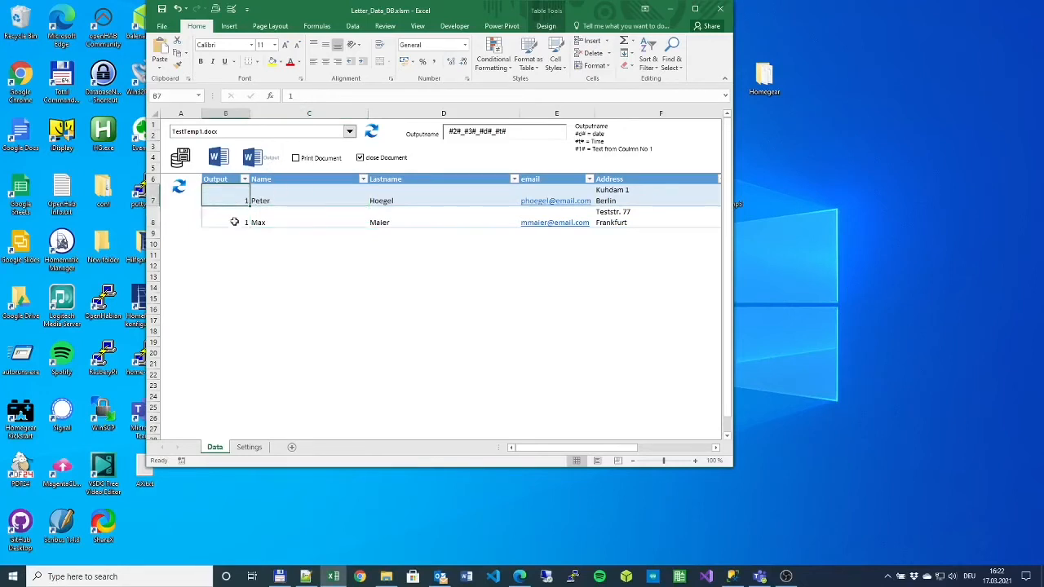
click(235, 221)
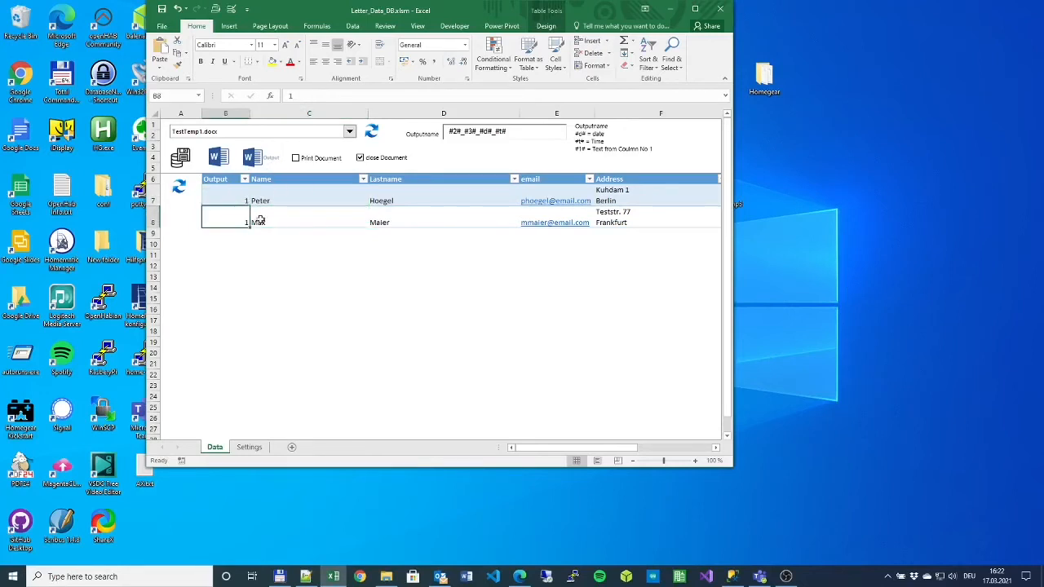
click(252, 159)
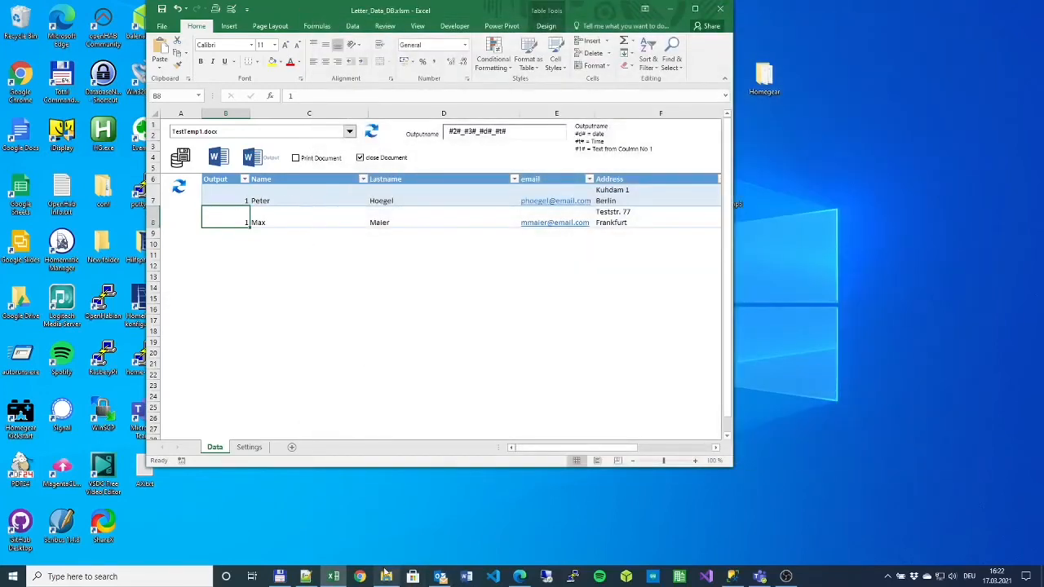
- Widen the Document folder's Name column to read both contacts' time-stamped letter names
click(386, 576)
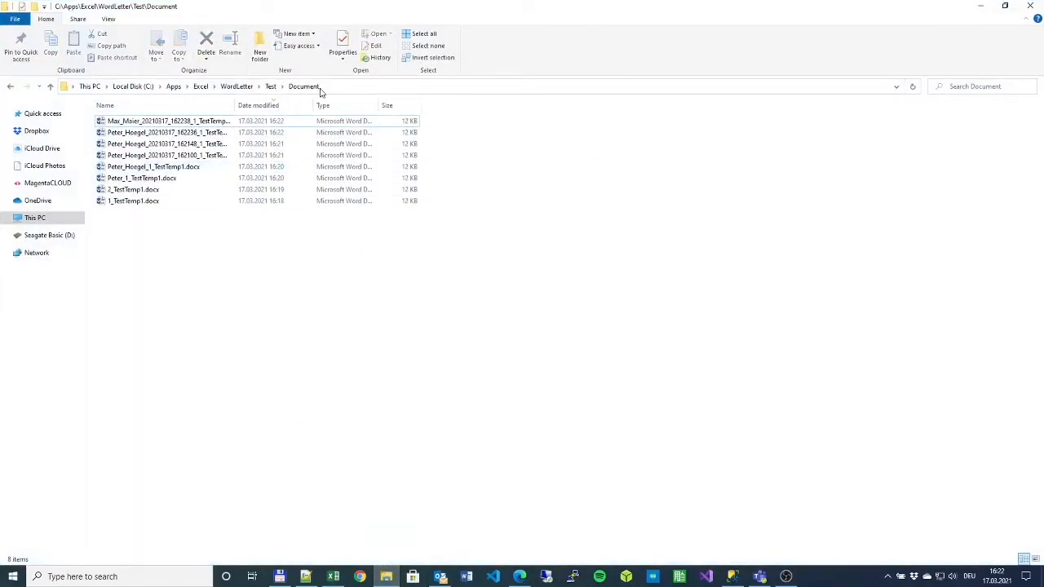
click(170, 122)
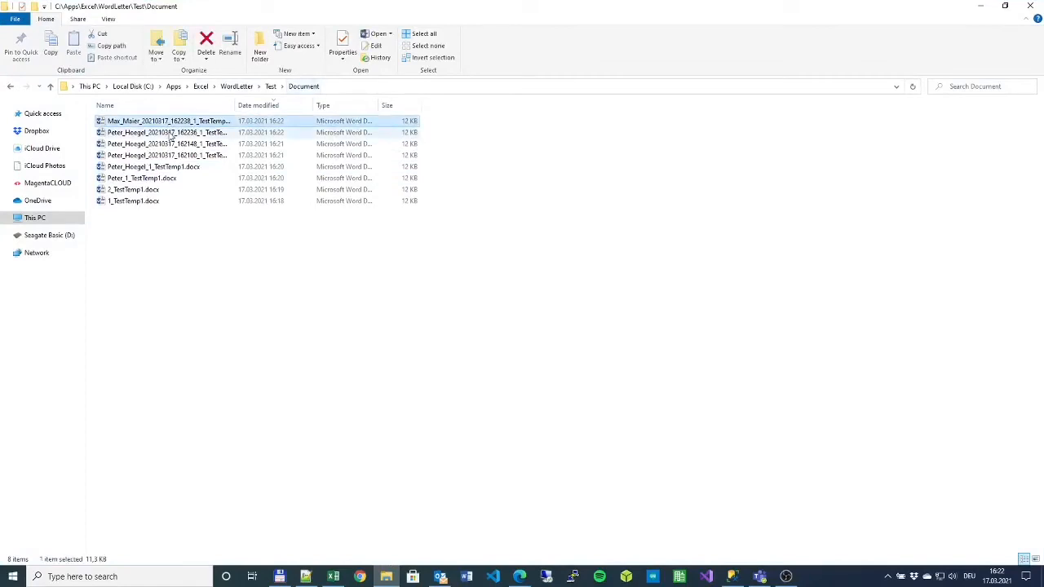
ctrl+click(169, 132)
drag(235, 105, 308, 106)
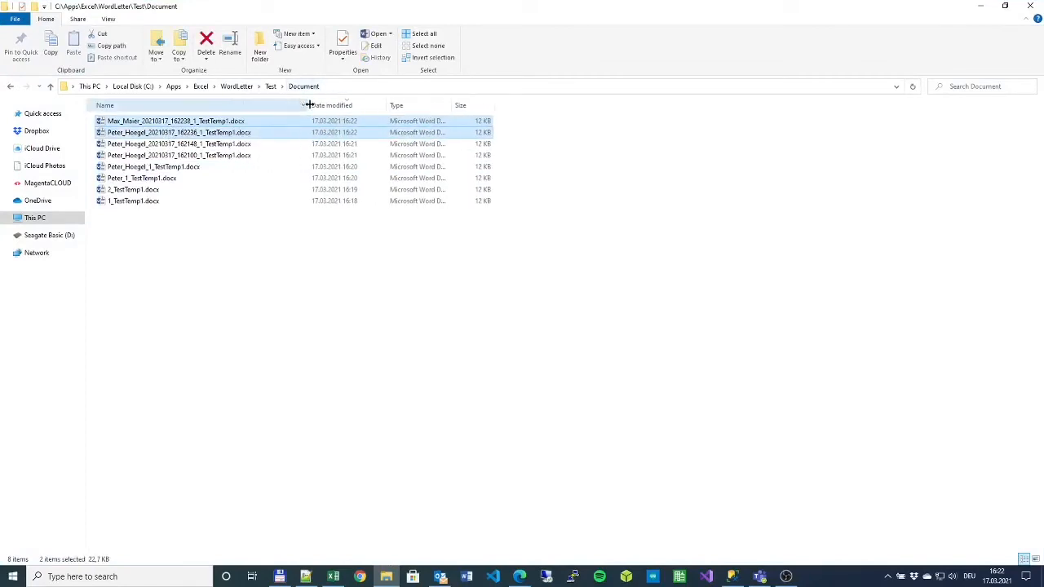
click(230, 133)
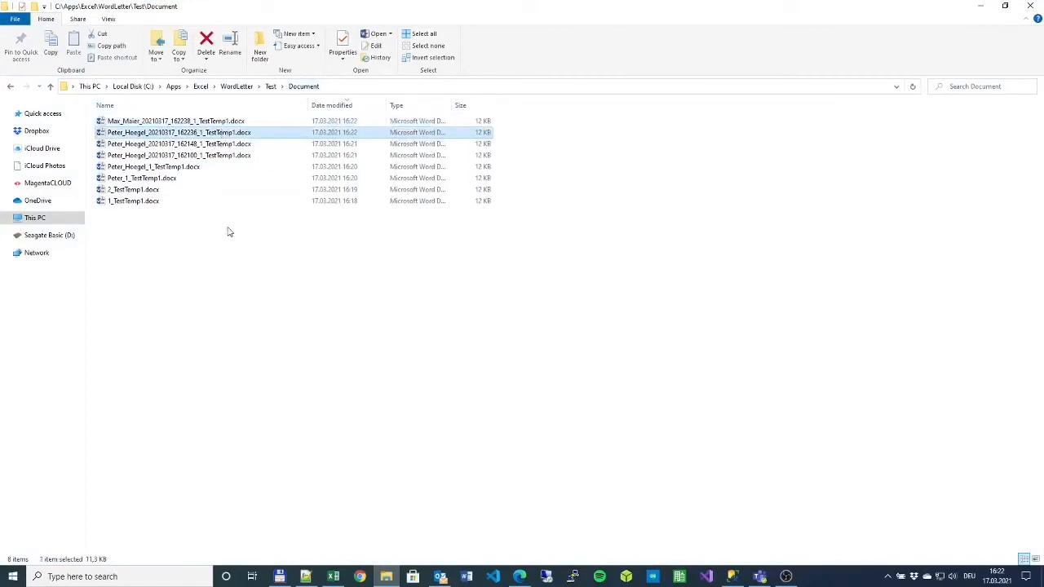
click(979, 6)
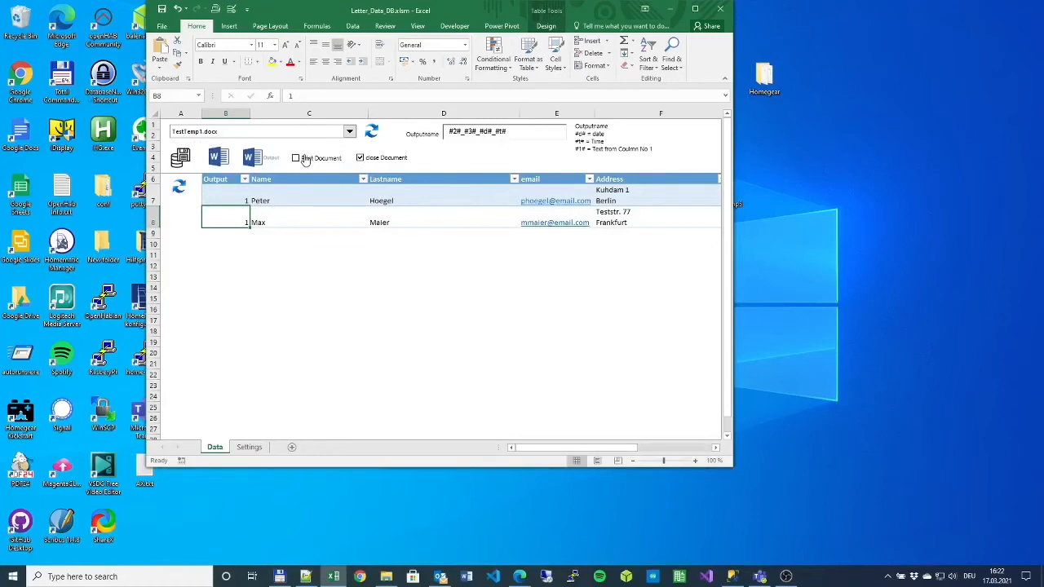
- Clear the Output flags in B7 and B8, put 1 in B8 only, and run Output Word
key(Delete)
key(Up)
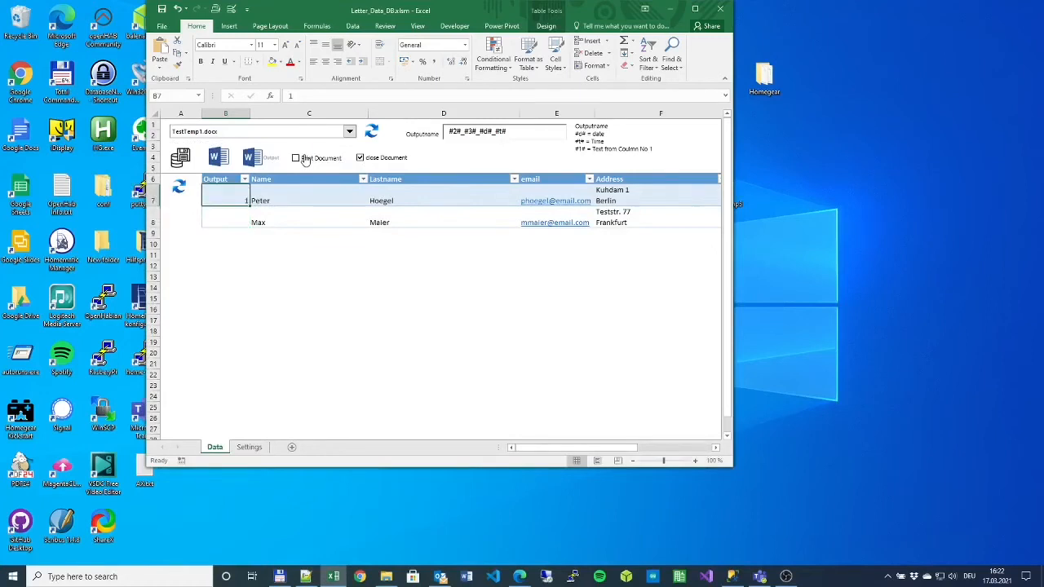
key(Delete)
key(Down)
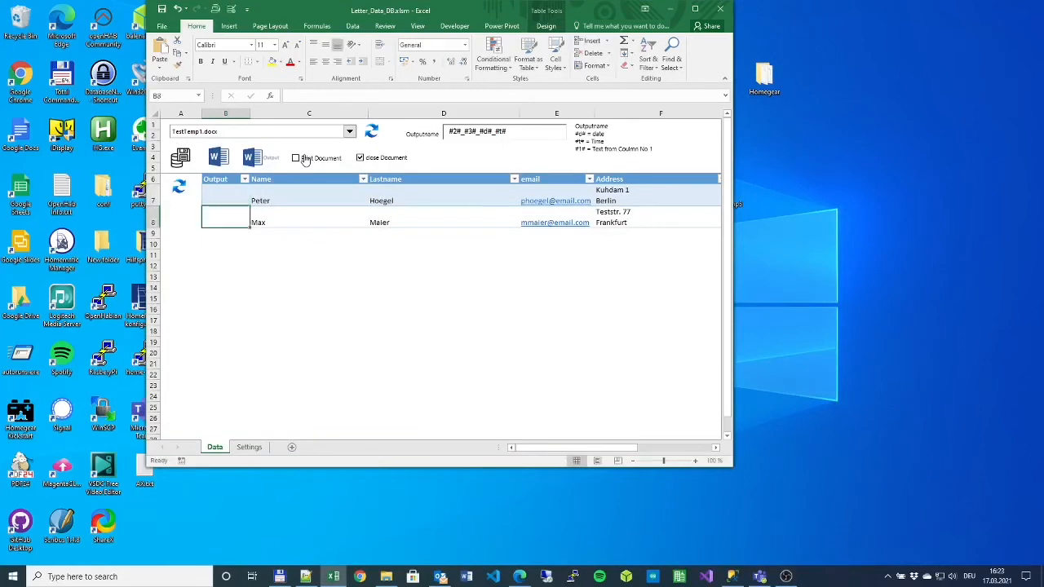
text(1)
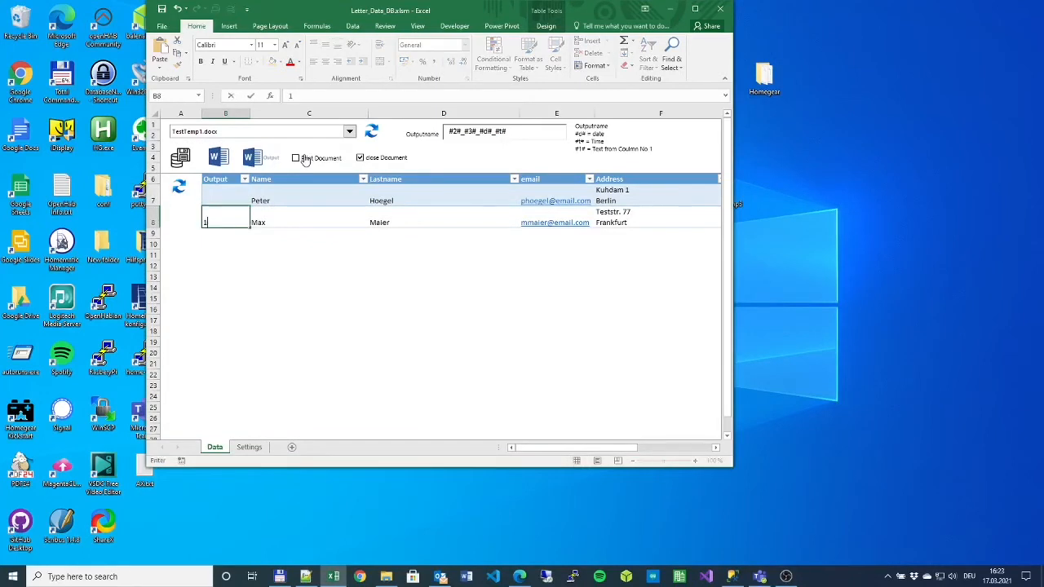
click(315, 231)
click(264, 160)
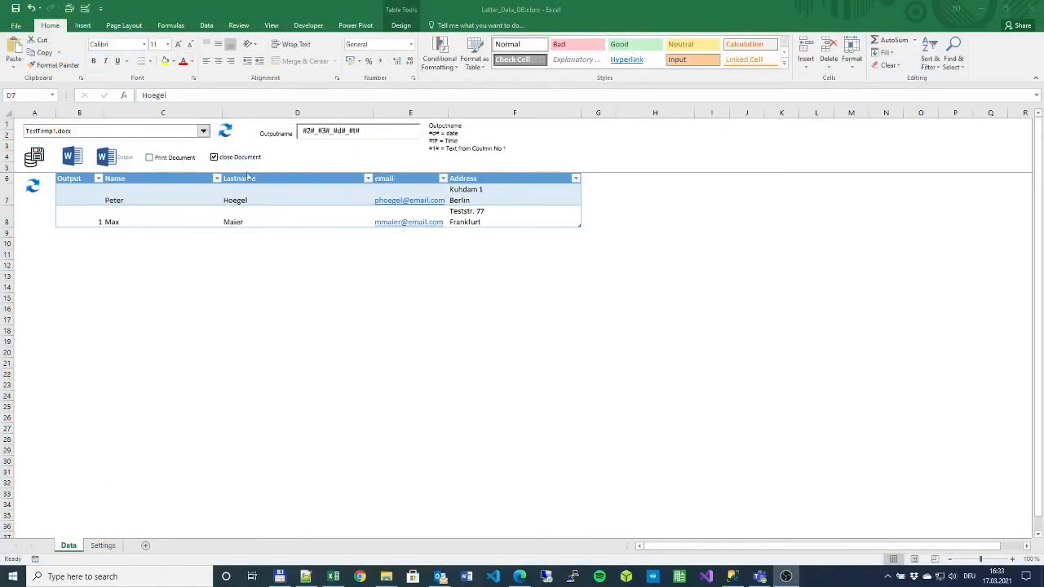
- Show the Settings sheet and review the Server, Database XLS_Reporting and TableName Contact values
click(155, 199)
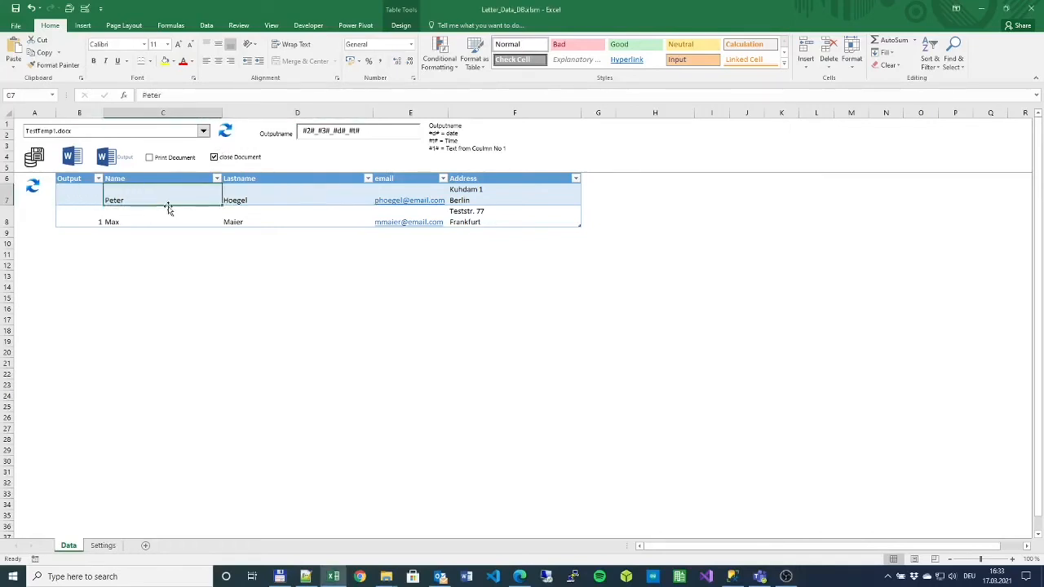
click(102, 545)
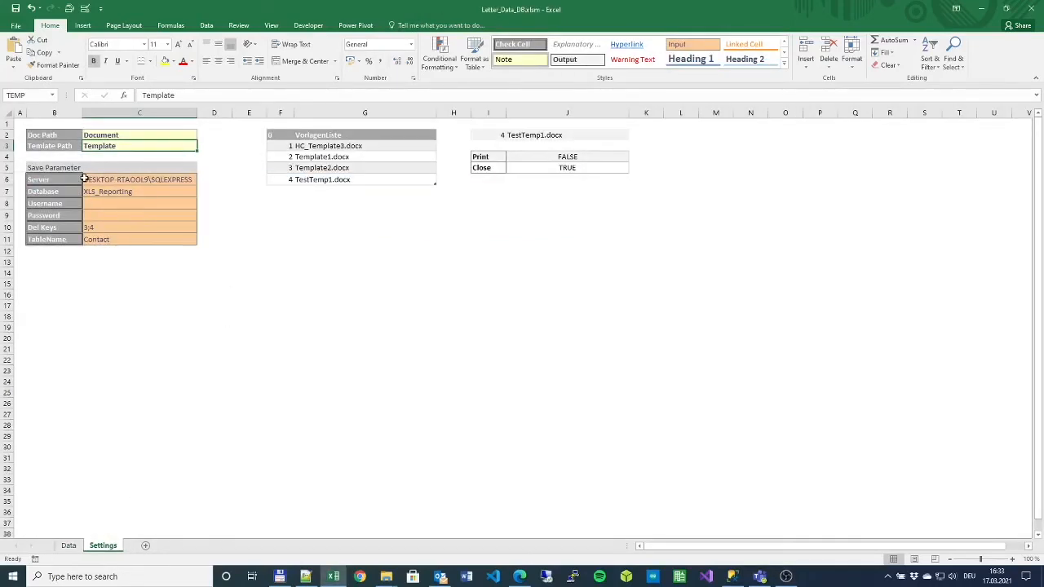
drag(86, 180, 97, 239)
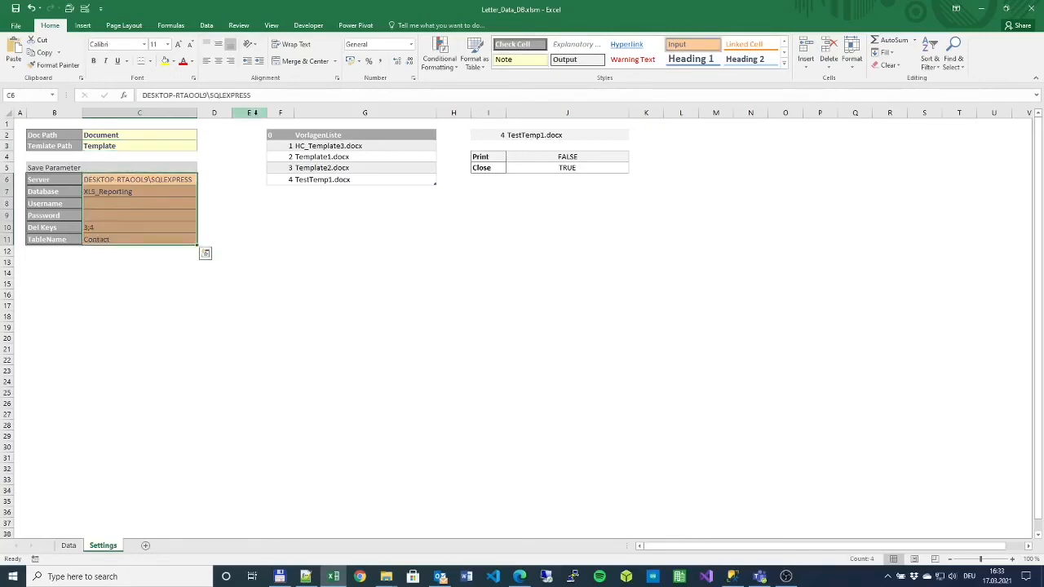
click(177, 179)
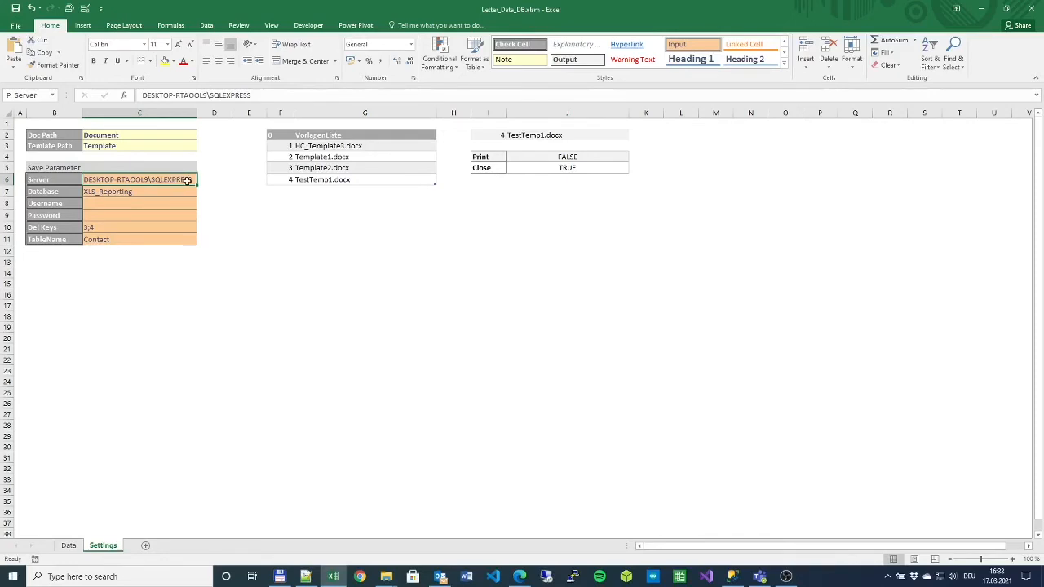
click(145, 191)
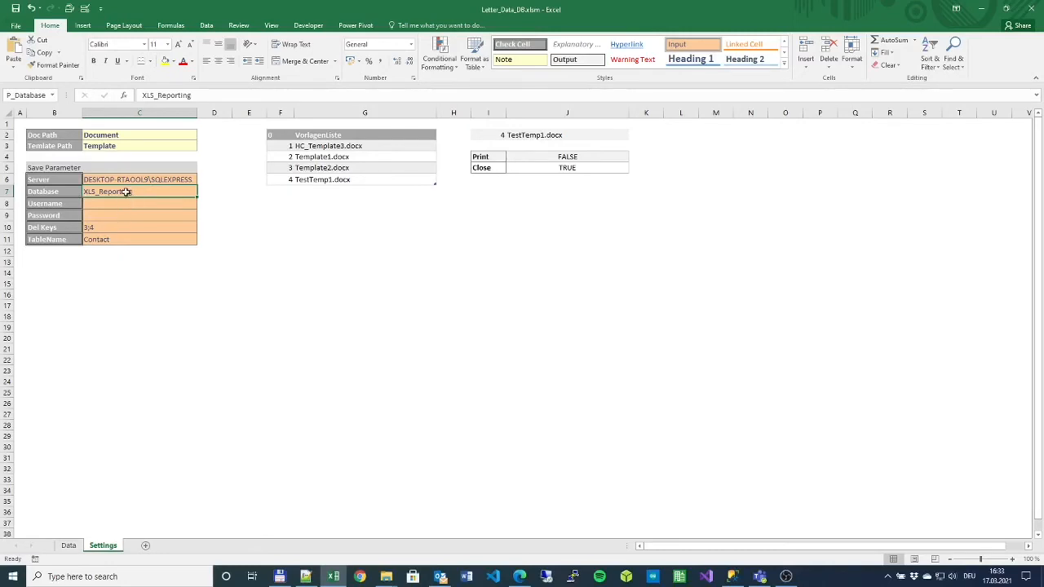
click(111, 242)
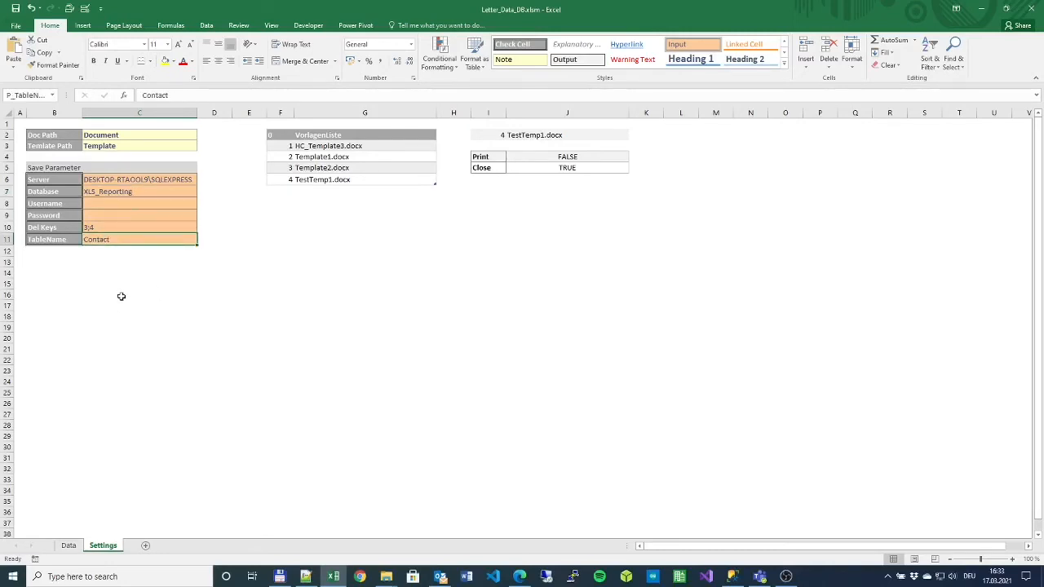
- Review the Server, Del Keys 3;4, and the empty Username and Password settings
click(121, 180)
click(106, 226)
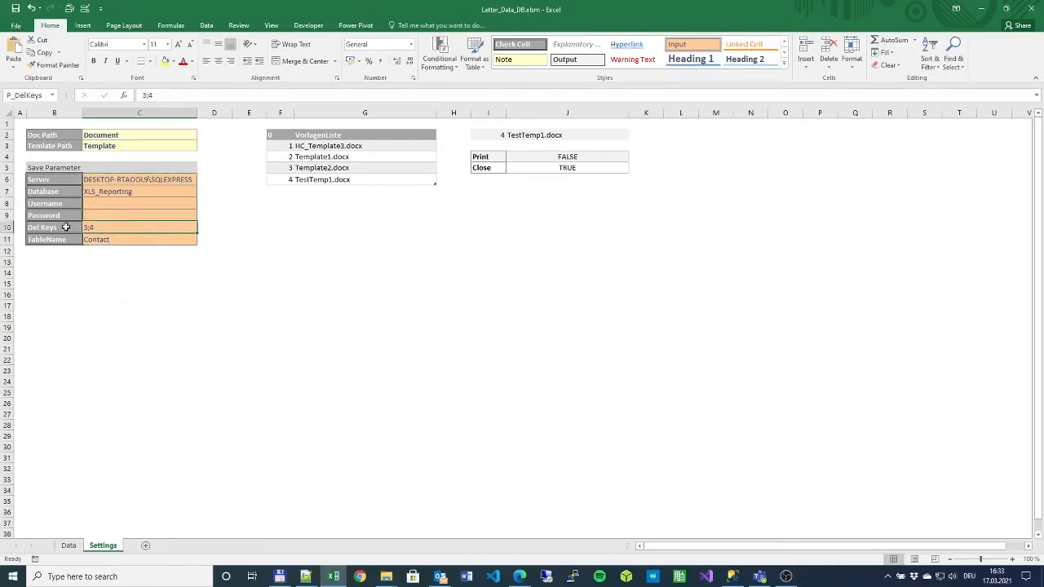
click(51, 226)
click(102, 228)
click(106, 202)
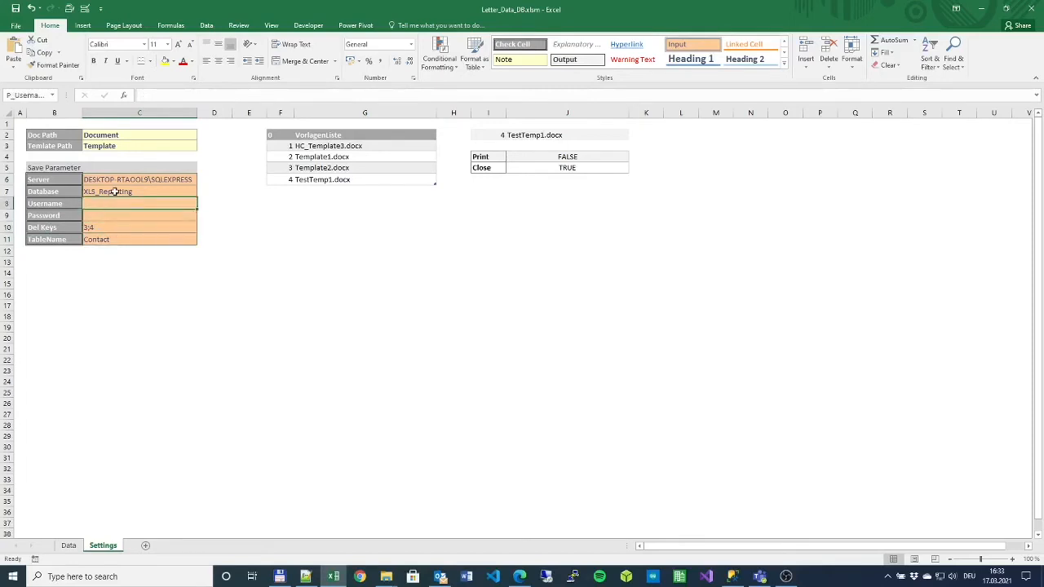
click(105, 212)
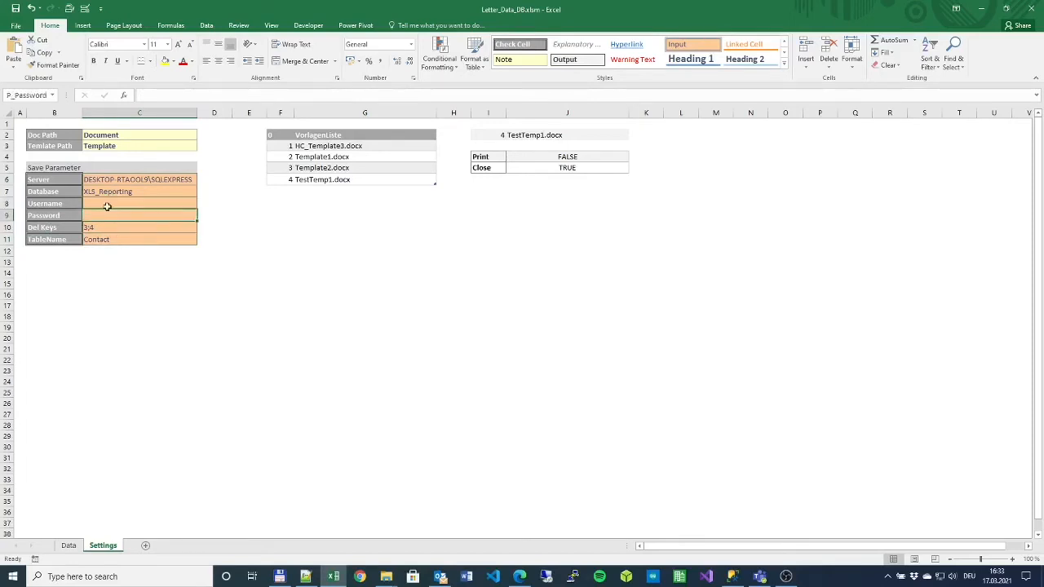
click(107, 204)
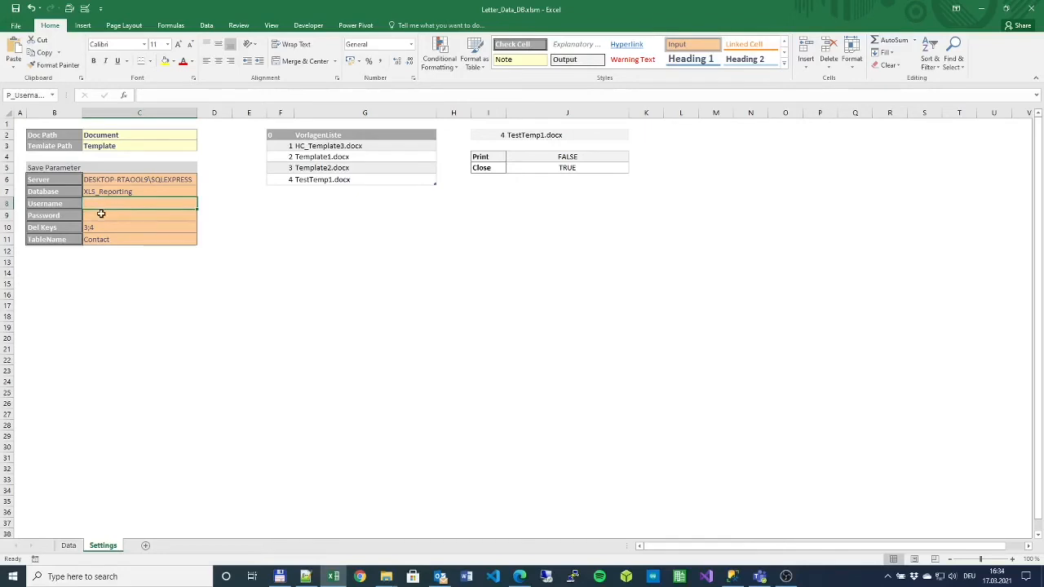
click(102, 214)
click(104, 207)
- Refresh the Data sheet's contact table from the database and review its columns
click(69, 546)
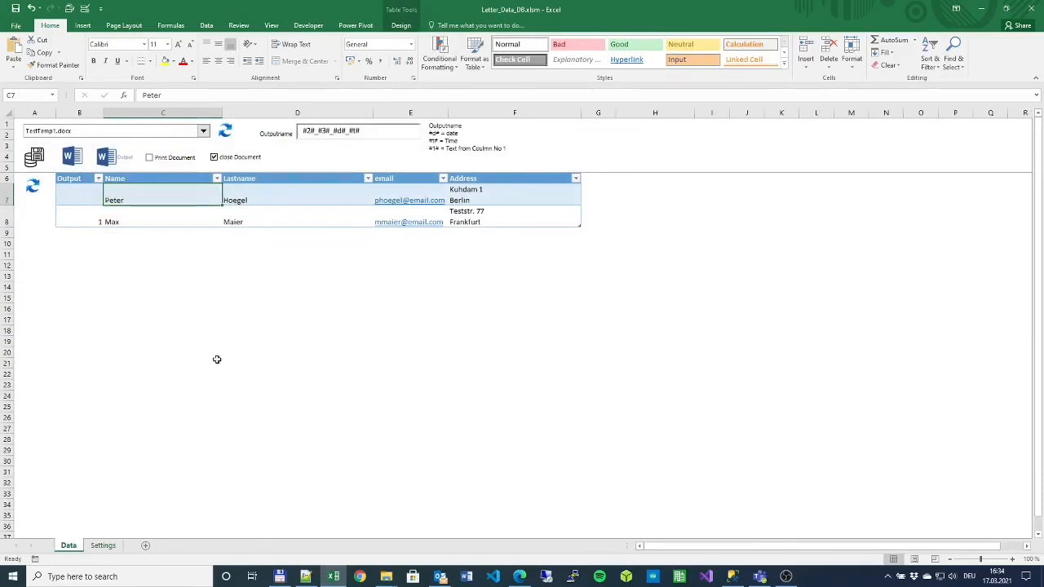
click(103, 546)
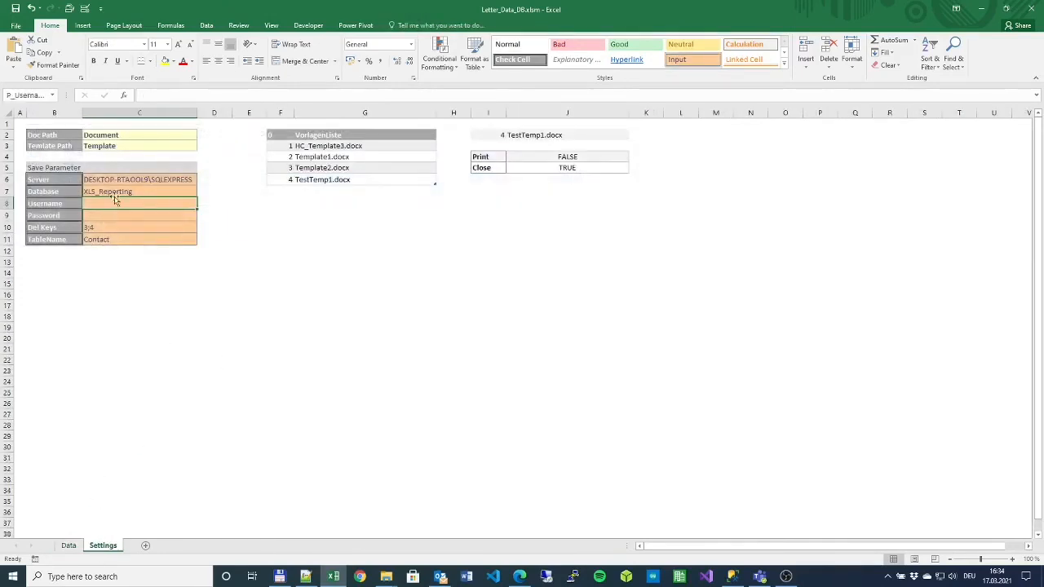
click(69, 545)
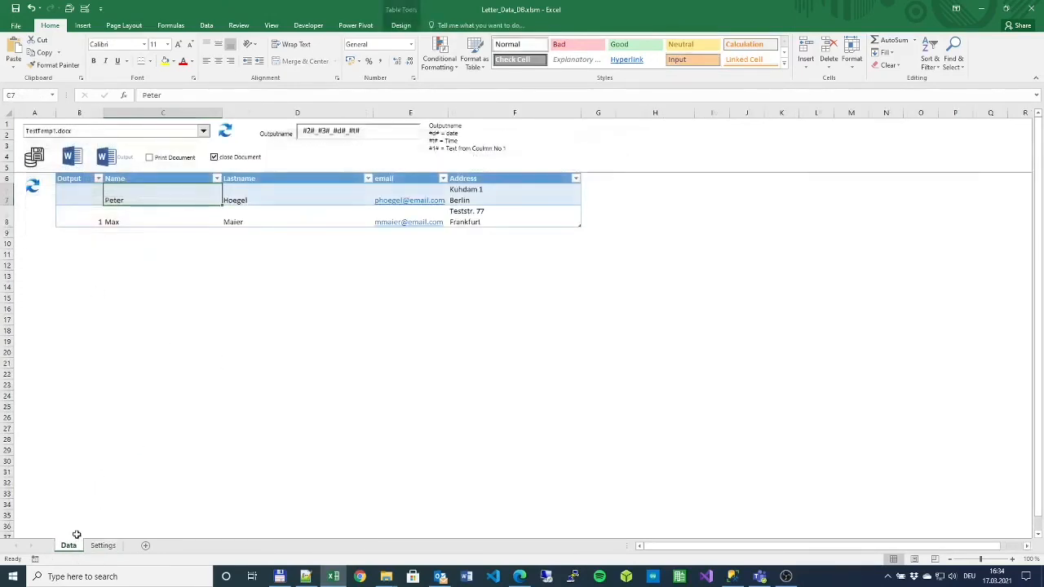
click(33, 188)
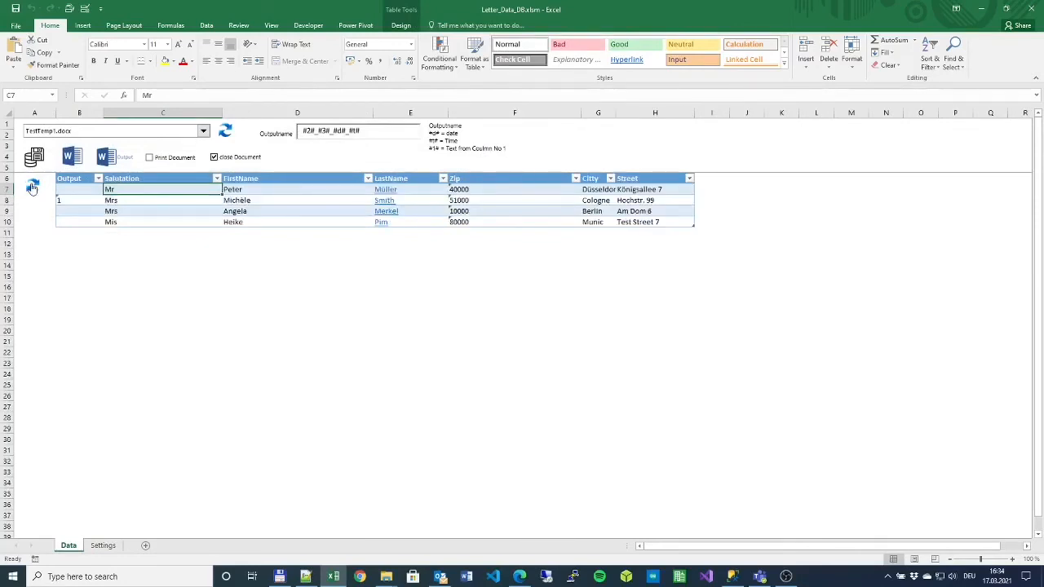
click(148, 178)
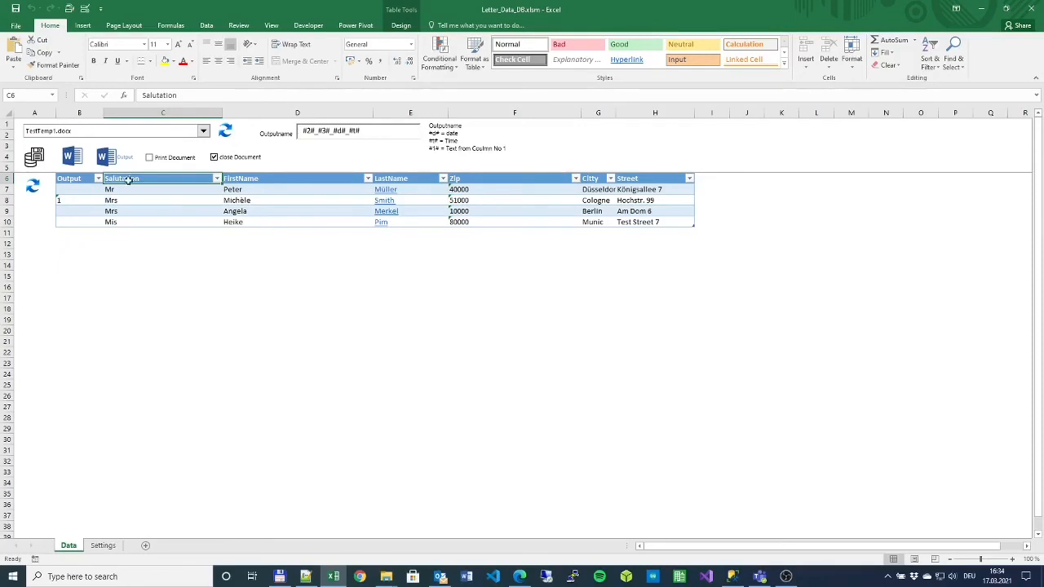
click(250, 178)
click(398, 173)
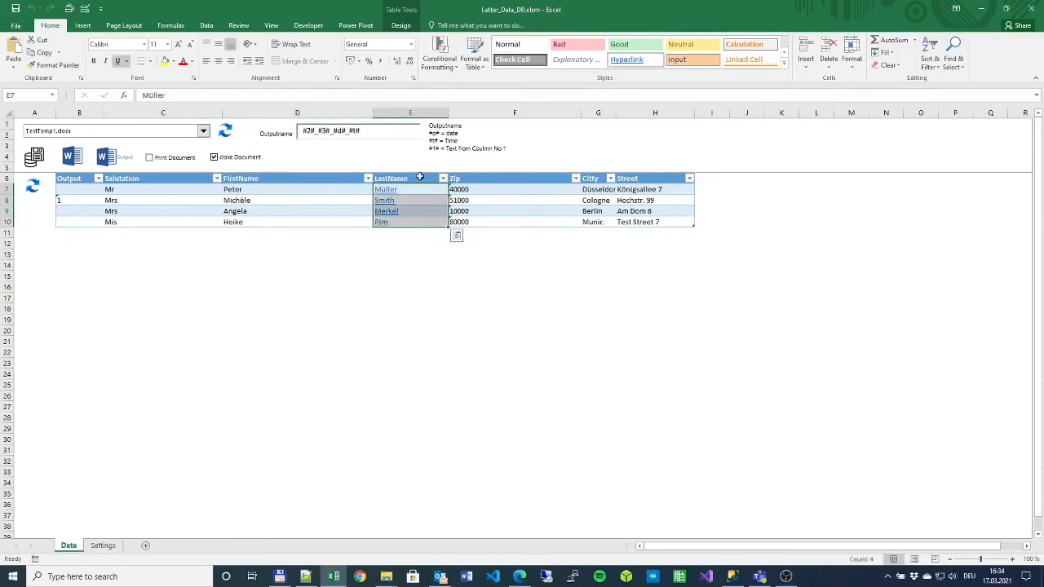
click(498, 177)
key(Right)
key(Right)
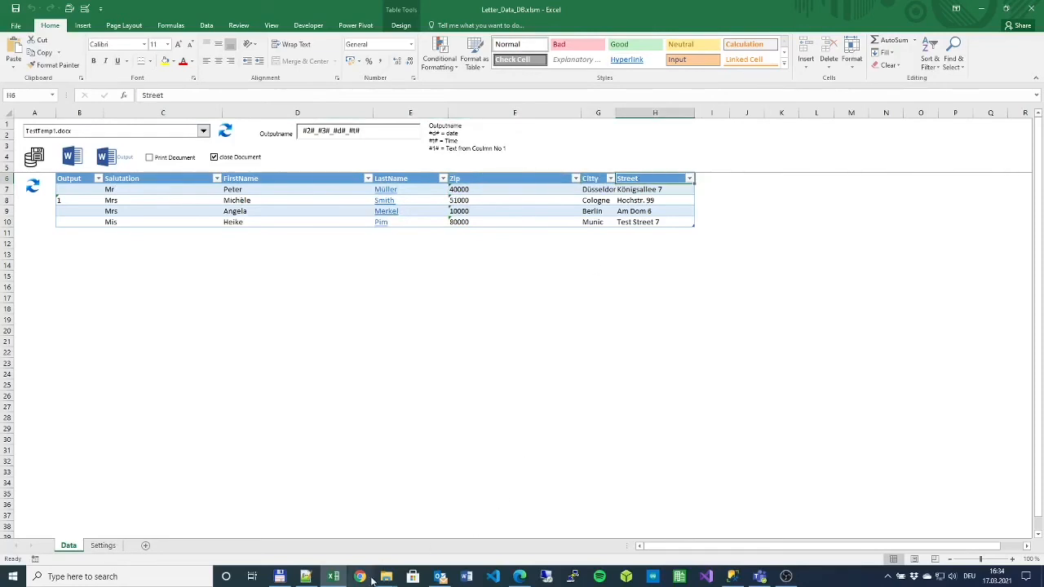
- Choose HC_Template3.docx as the letter template and select cell C7
mouse_move(386, 576)
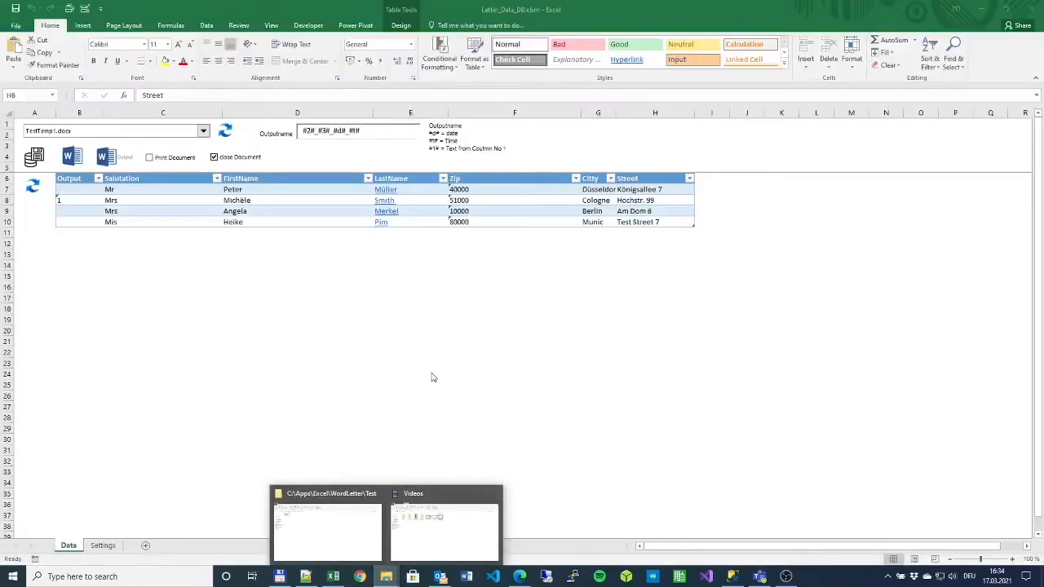
click(203, 131)
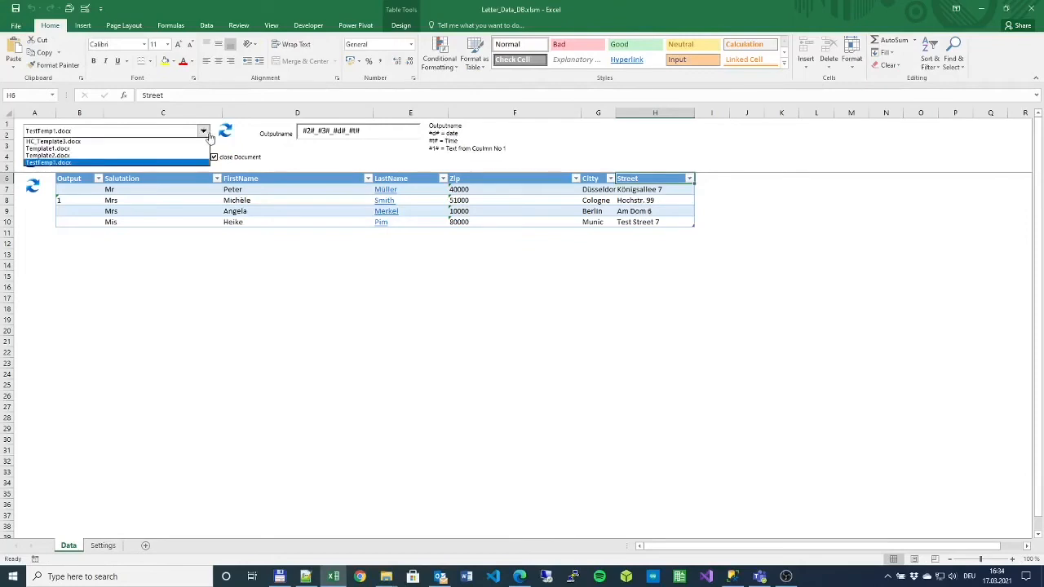
click(123, 142)
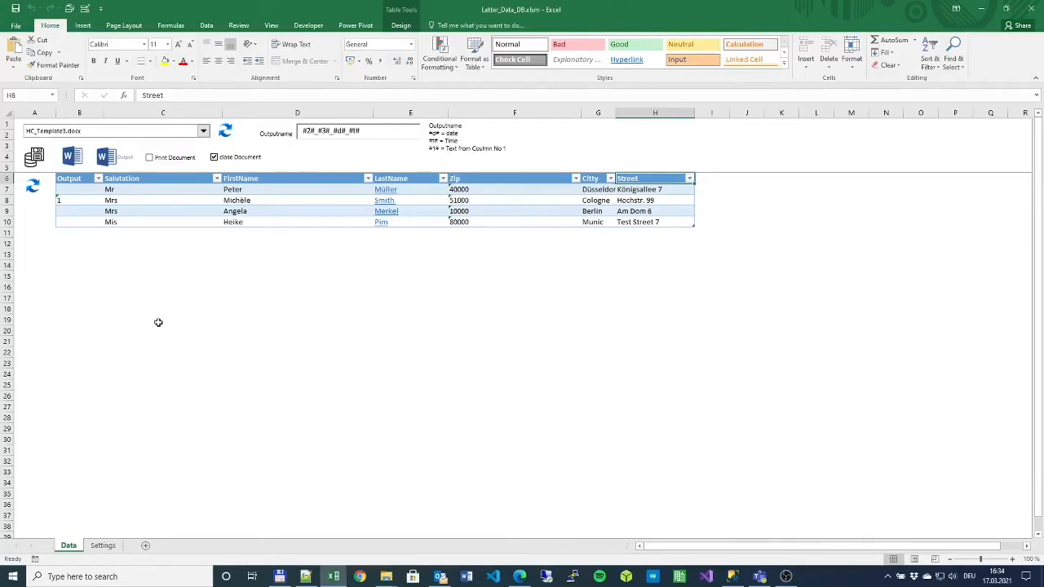
click(122, 190)
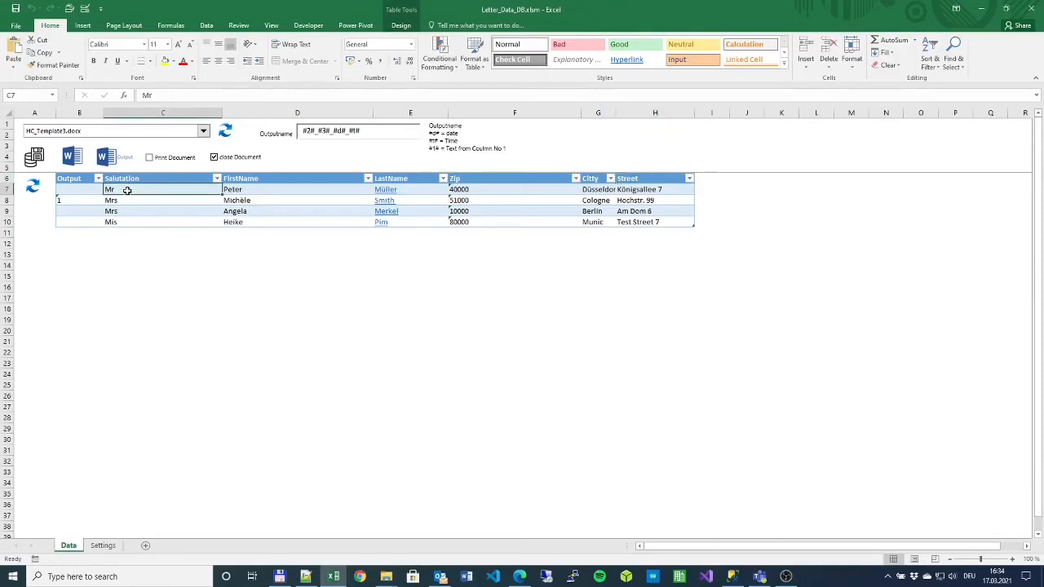
- Turn off close Document and generate the HC_Template3 Word letter
click(69, 156)
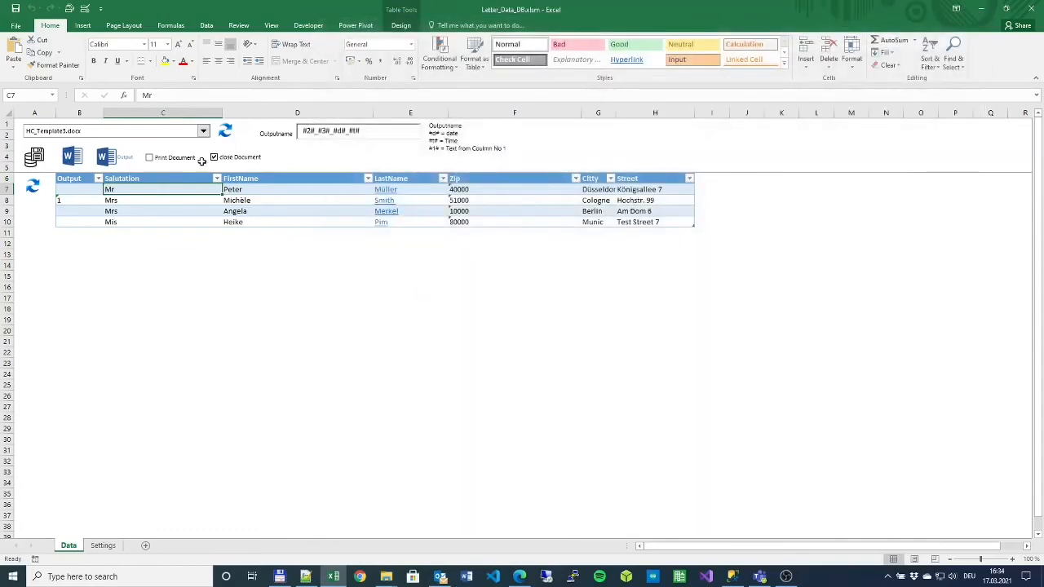
click(214, 157)
click(121, 161)
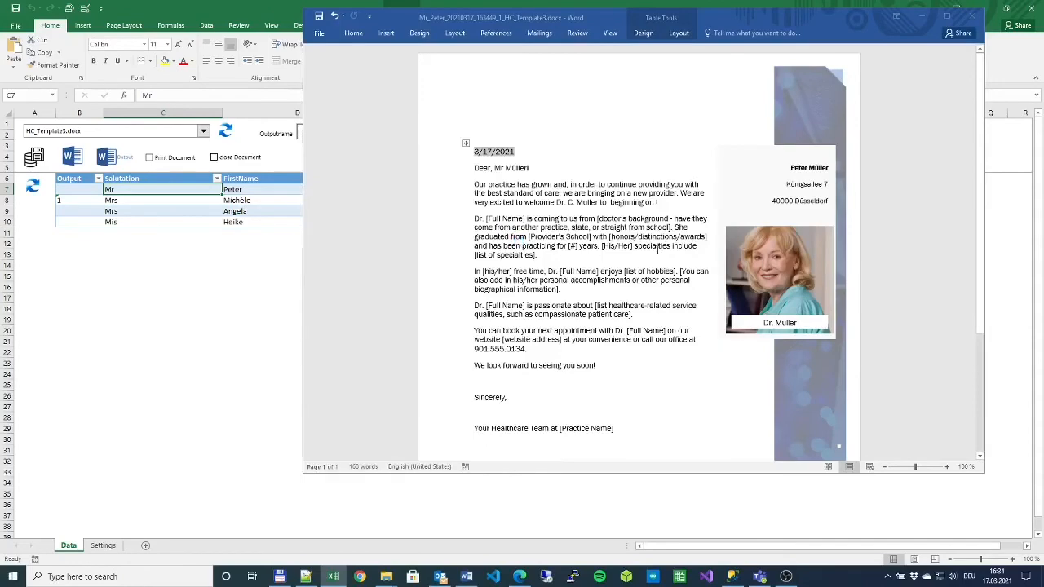
- Move, minimize and restore the generated letter window, then close it
click(530, 22)
drag(530, 22, 708, 72)
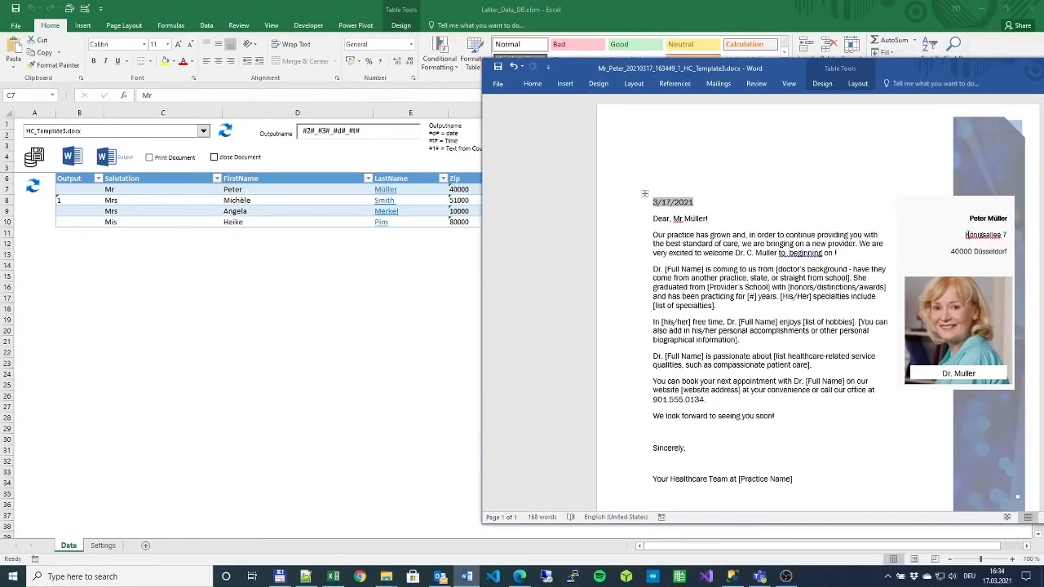
drag(775, 69, 771, 263)
click(467, 576)
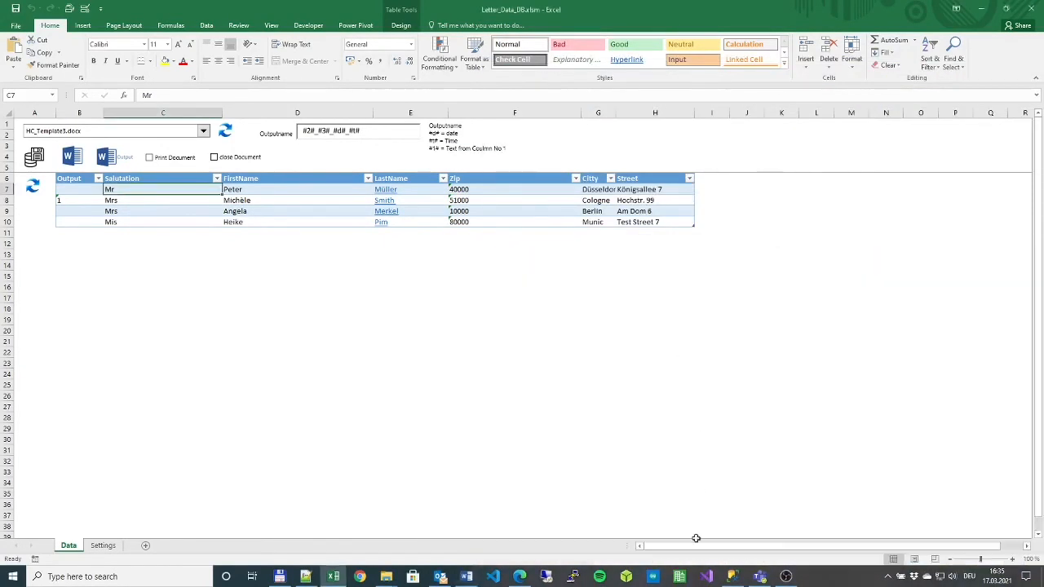
click(466, 576)
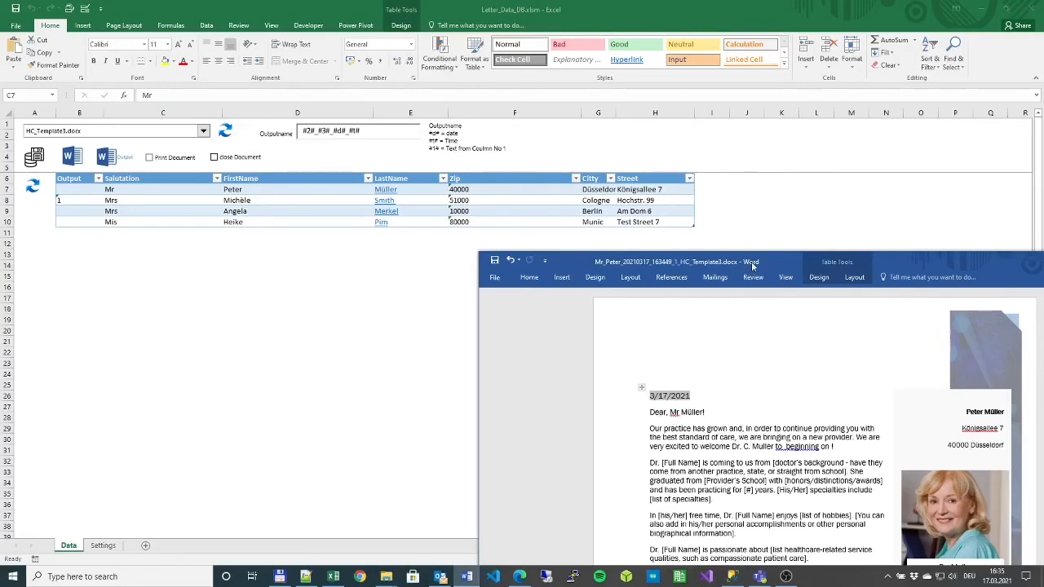
drag(751, 262, 592, 177)
click(991, 169)
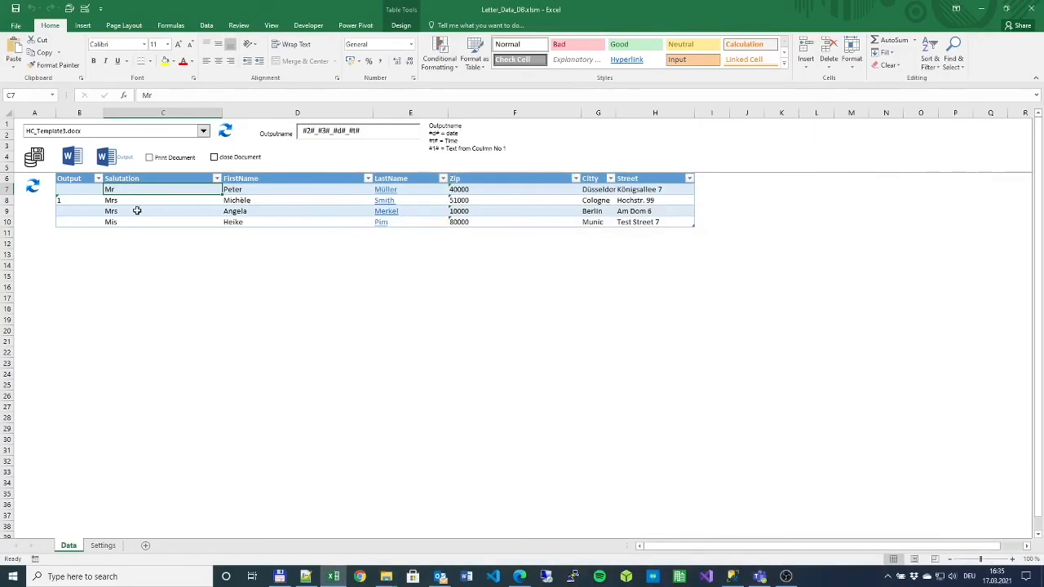
- Enter 1 in B7, generate the Word letters, and close the resulting document
click(74, 199)
click(82, 187)
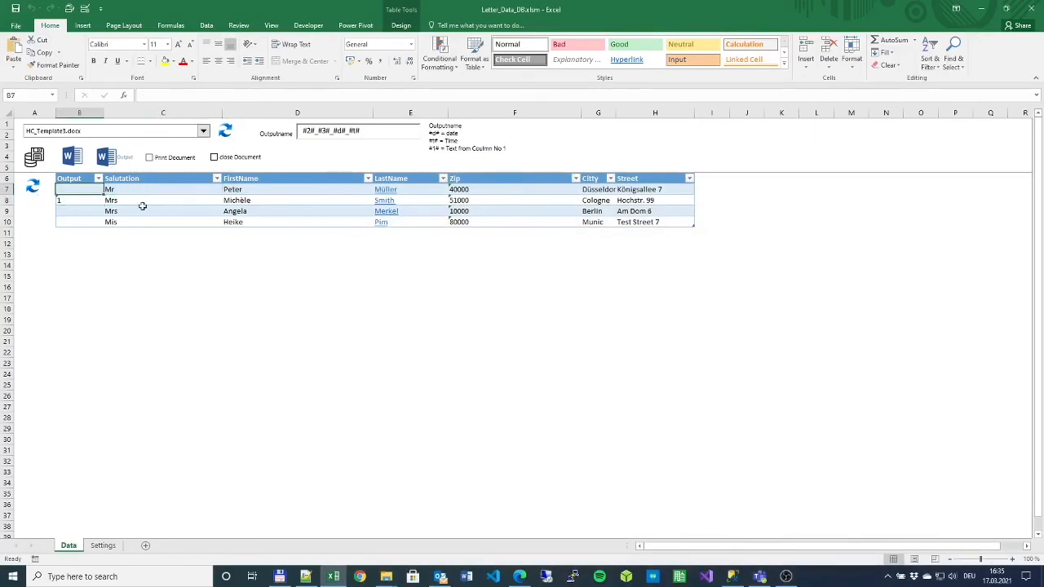
text(1)
click(128, 264)
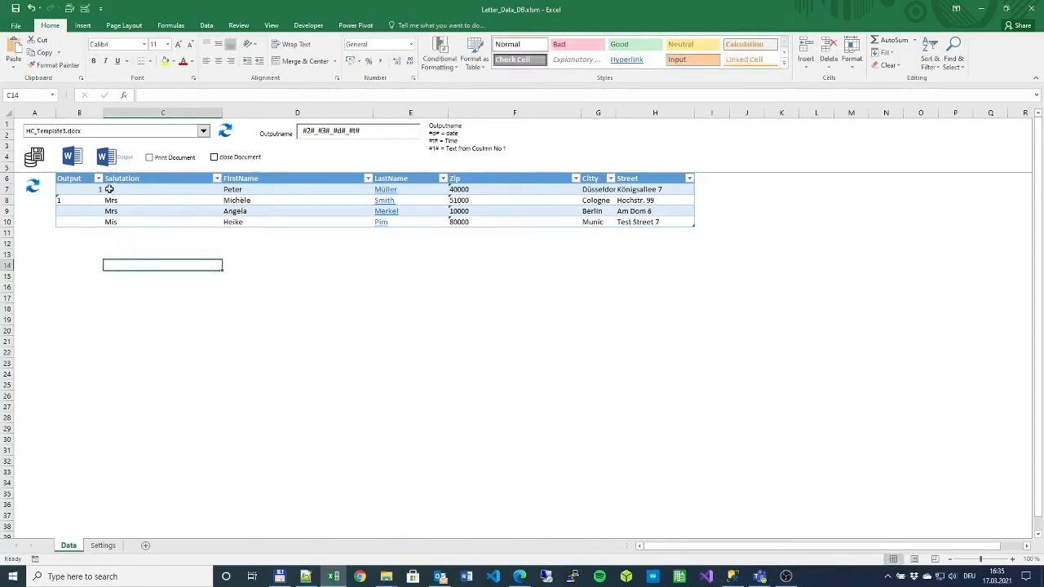
click(109, 157)
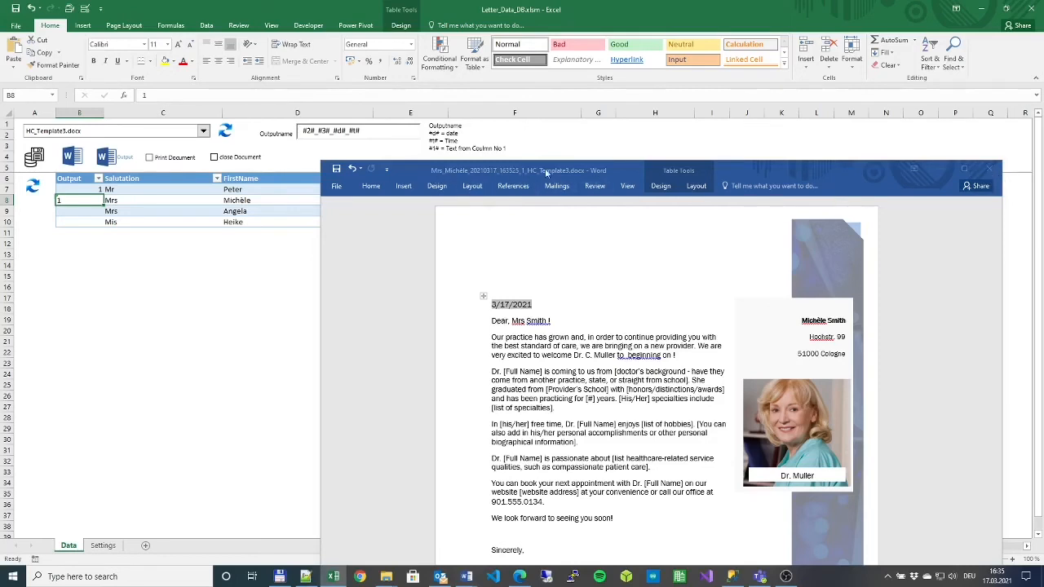
click(987, 170)
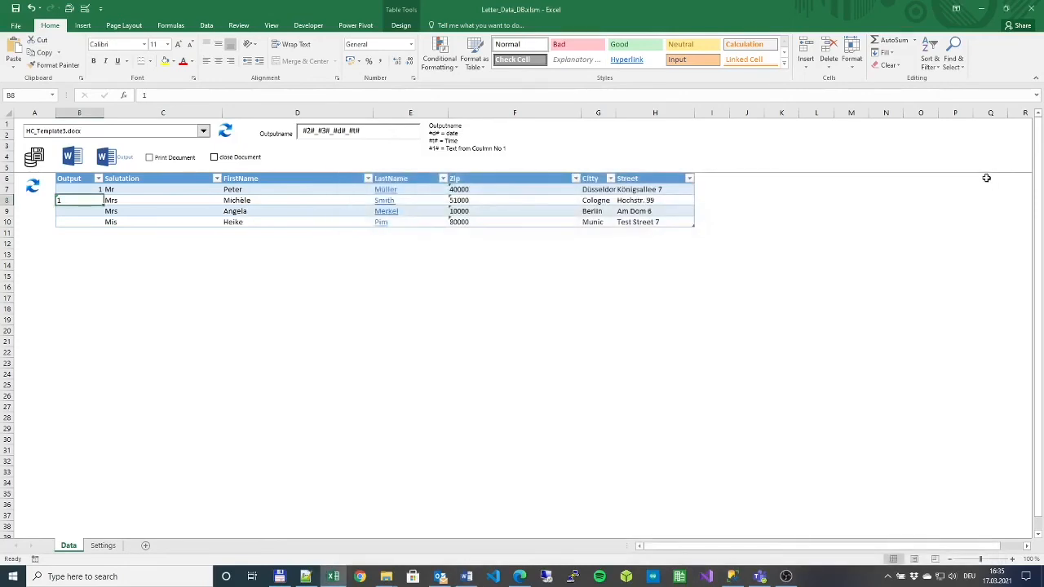
click(380, 202)
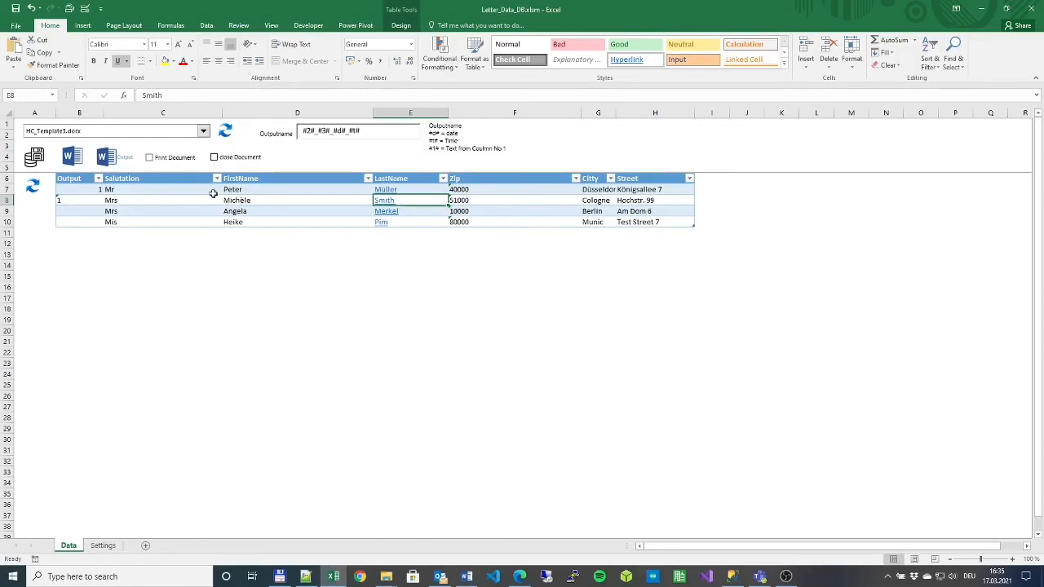
click(107, 547)
click(104, 229)
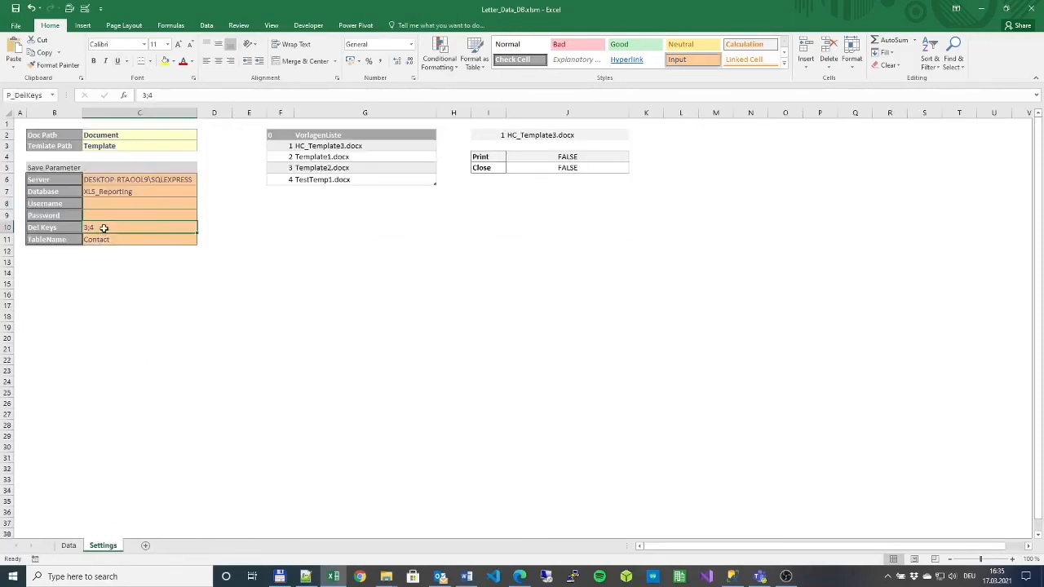
click(69, 546)
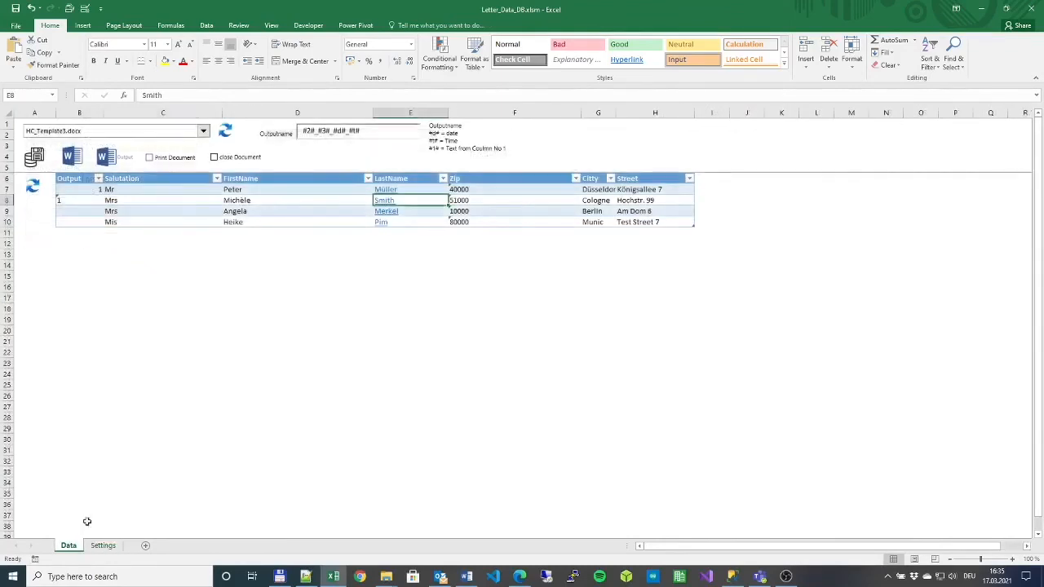
click(180, 190)
click(276, 188)
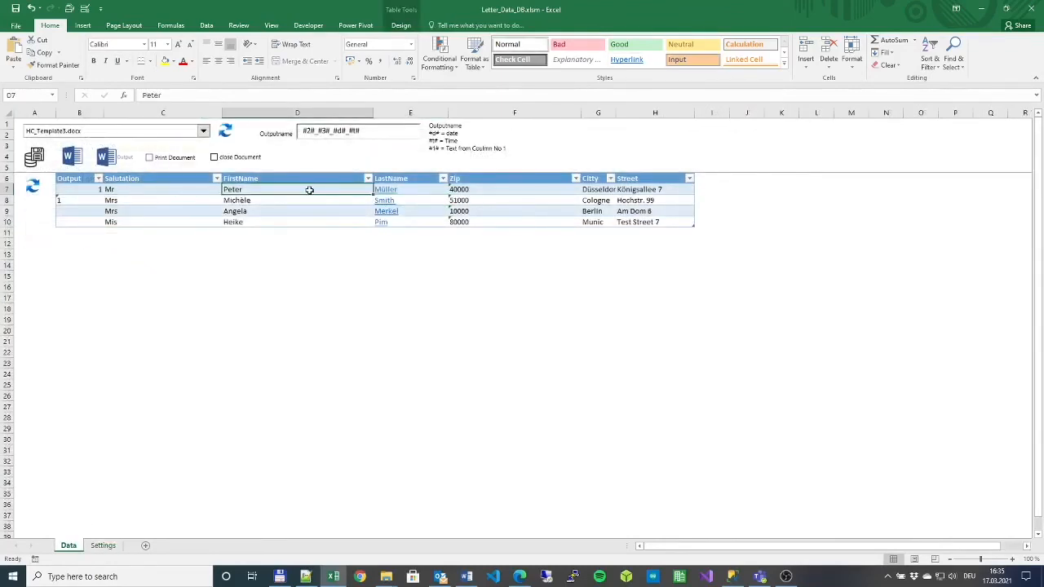
key(Left)
key(Left)
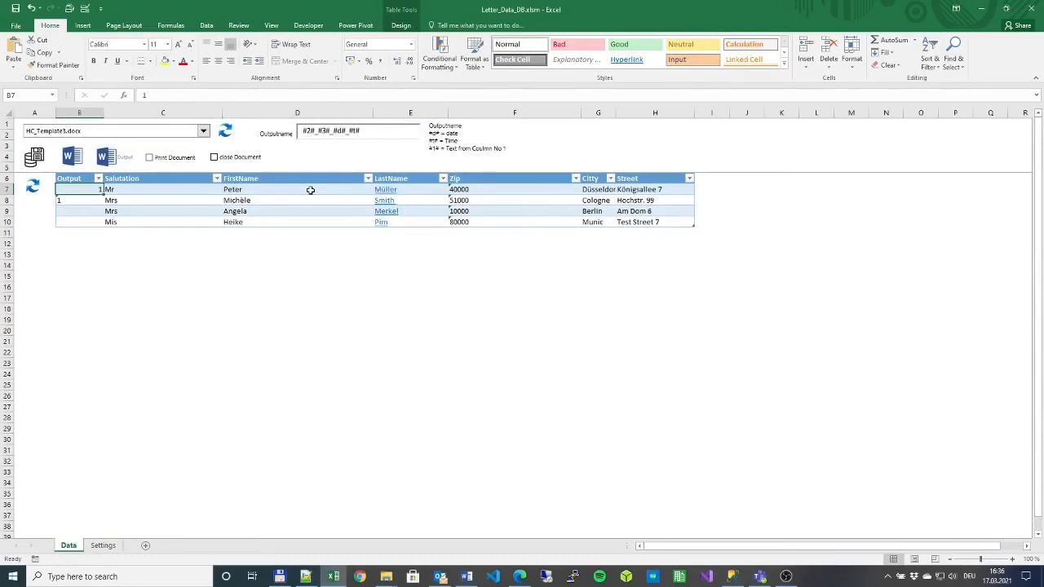
key(Right)
key(Right)
key(Right)
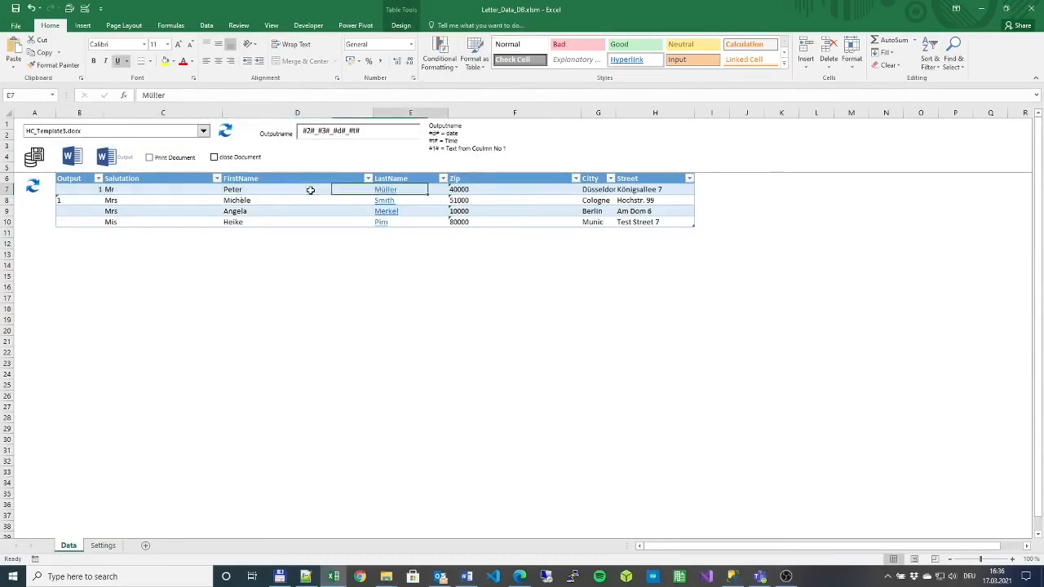
key(Left)
key(shift+Right)
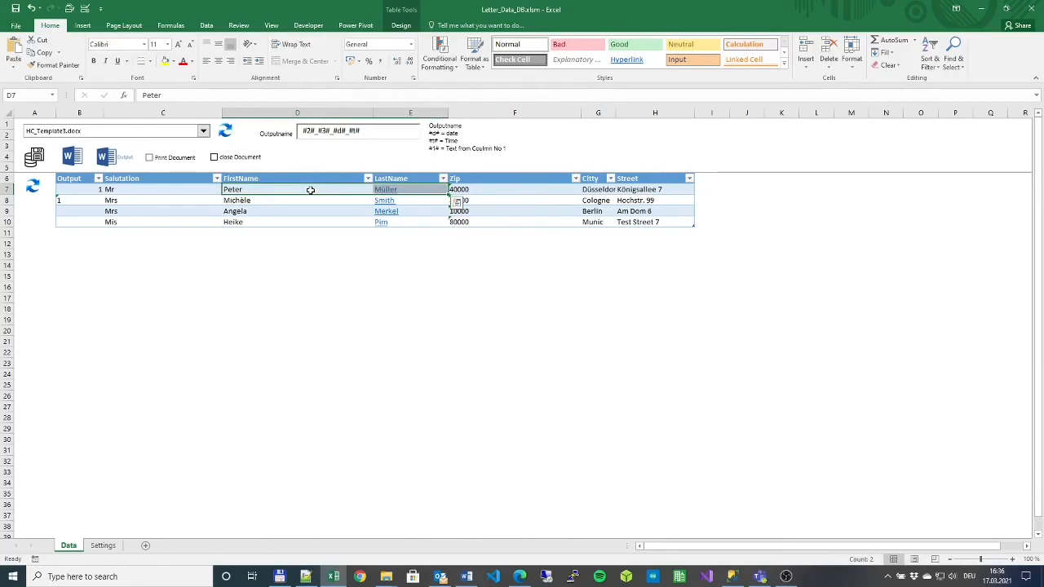
key(Down)
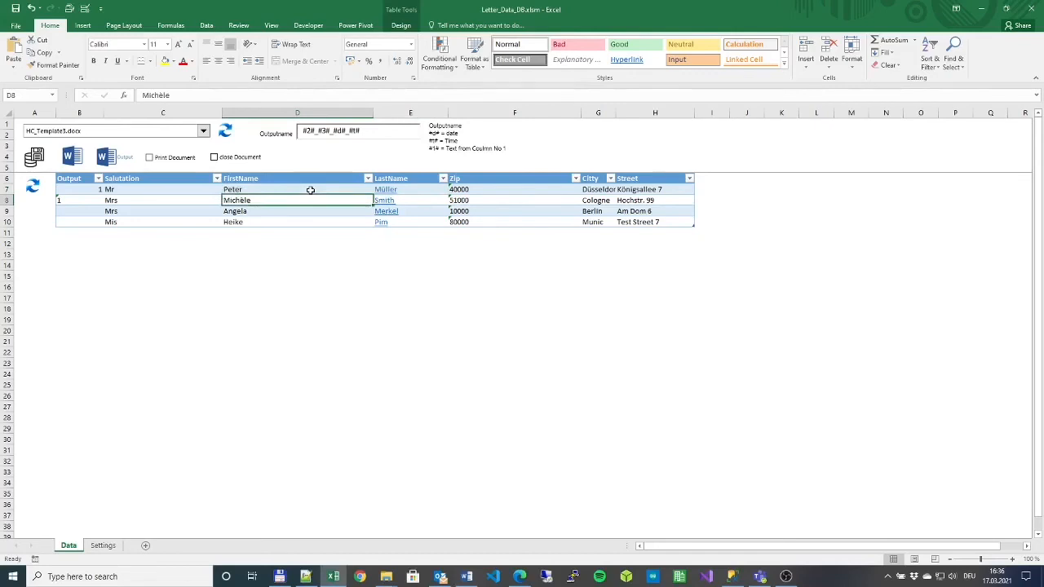
key(shift+Right)
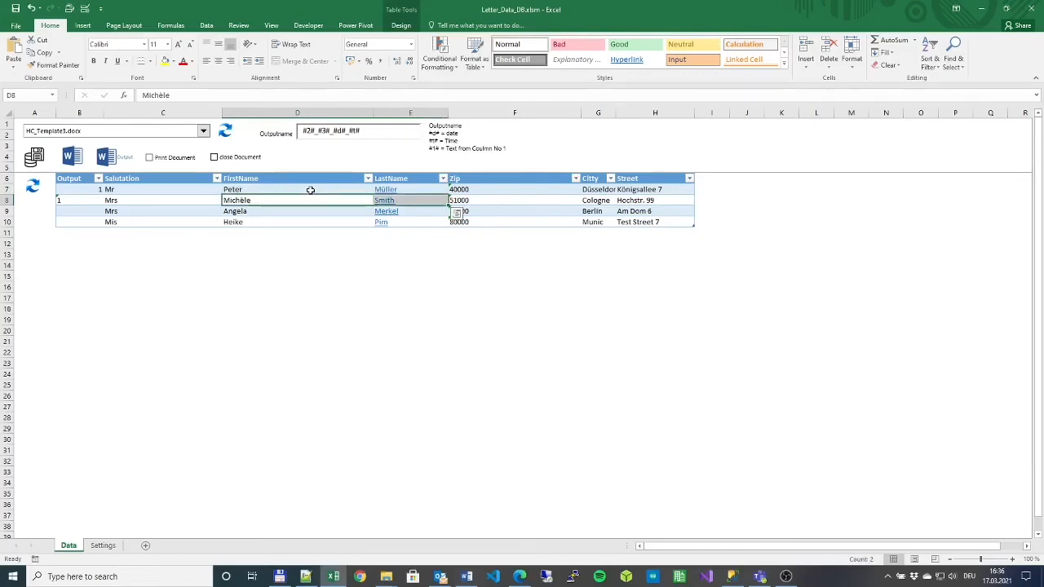
key(Down)
key(shift+Right)
key(Down)
key(Down)
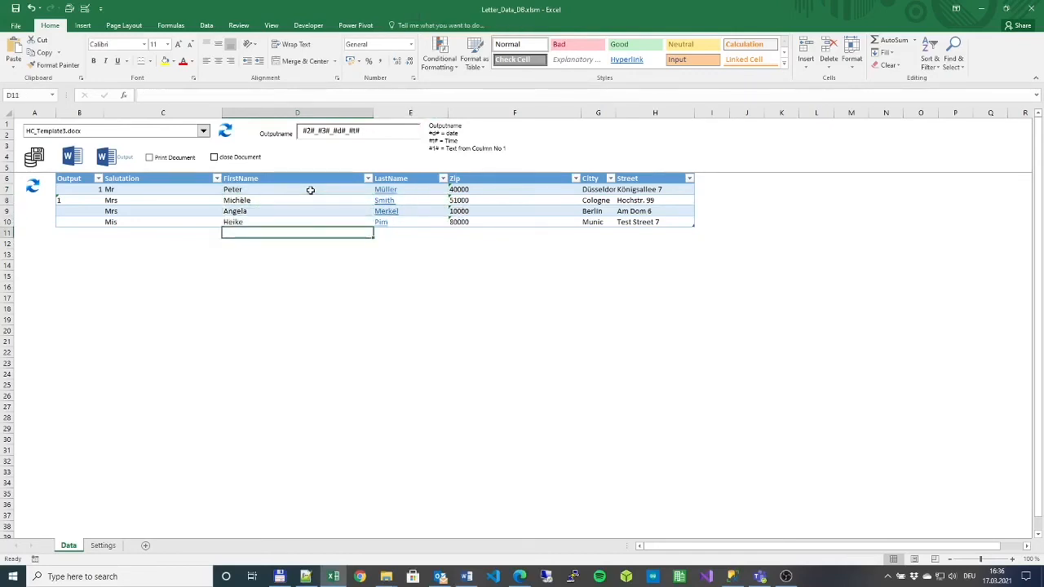
key(Up)
key(Up)
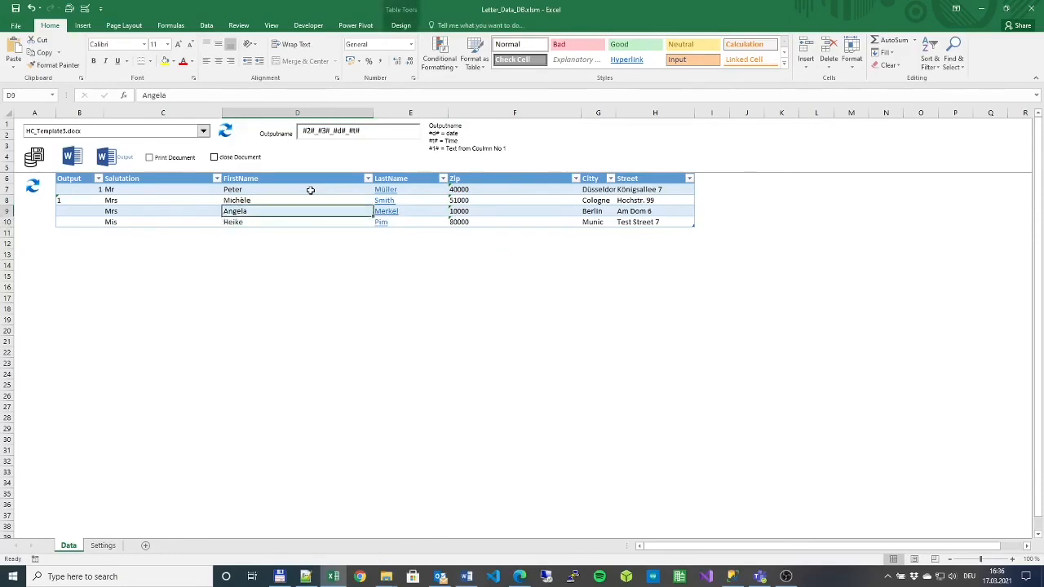
key(Down)
key(Down)
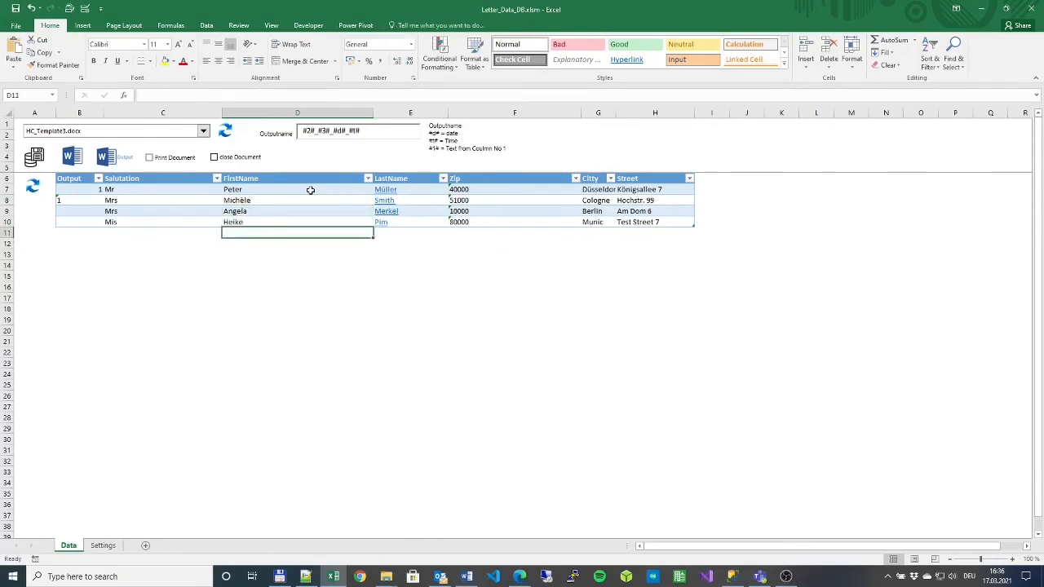
click(103, 544)
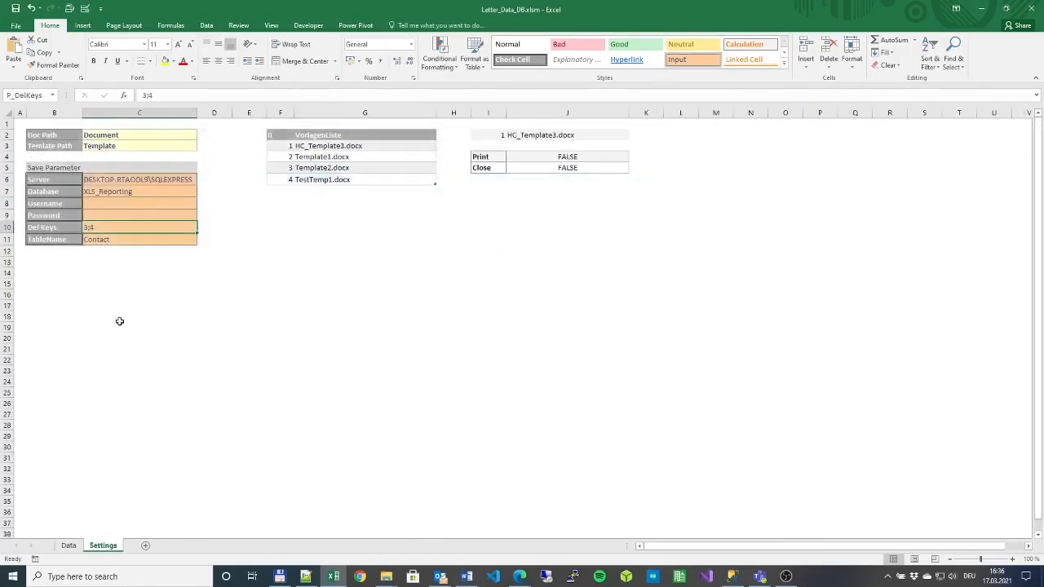
click(68, 545)
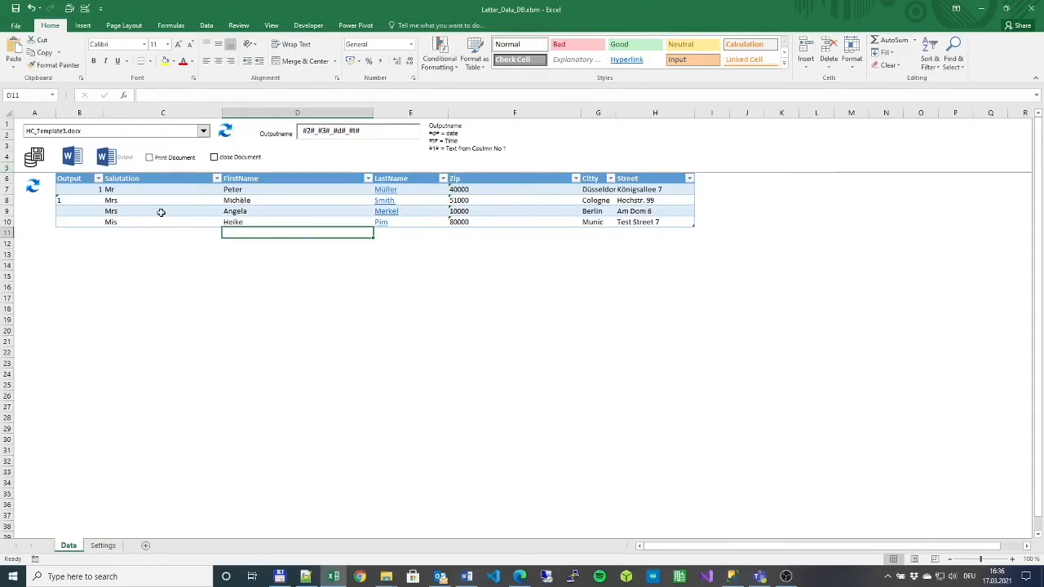
drag(163, 188, 159, 220)
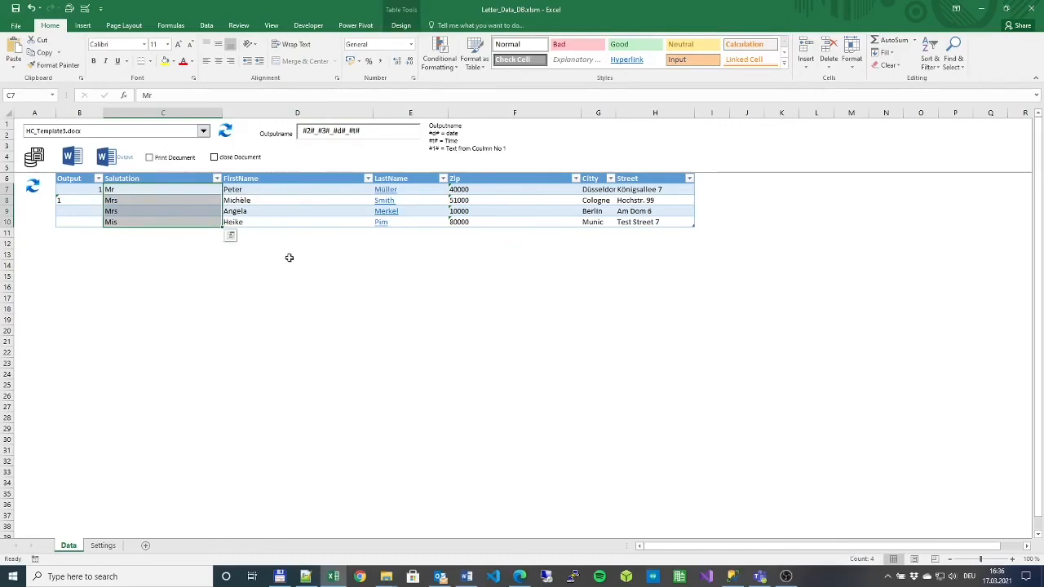
- Refresh the table and start a new row at C11 with salutation Mr and a first name
click(156, 234)
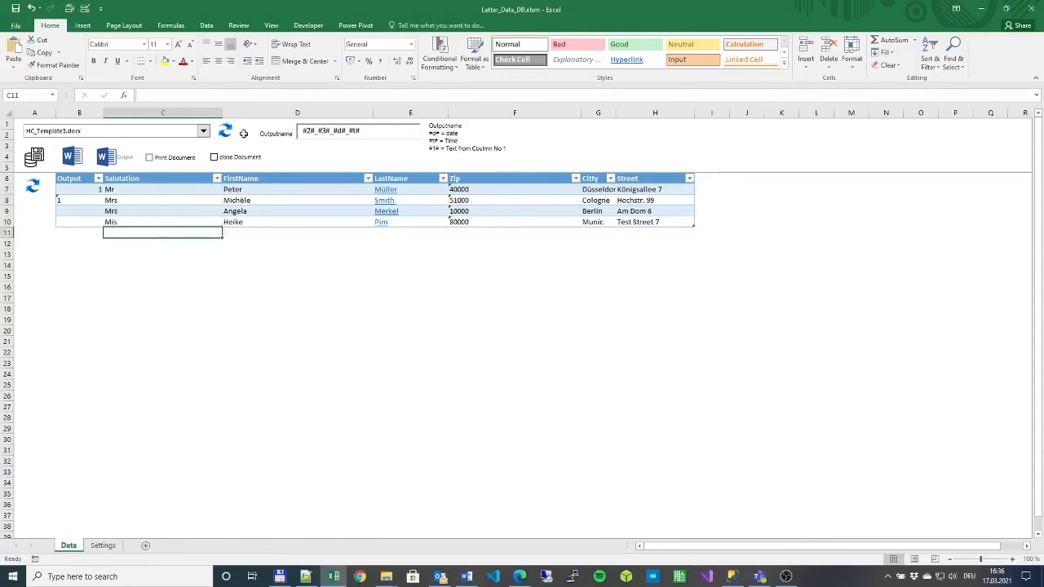
click(27, 189)
text(Mr)
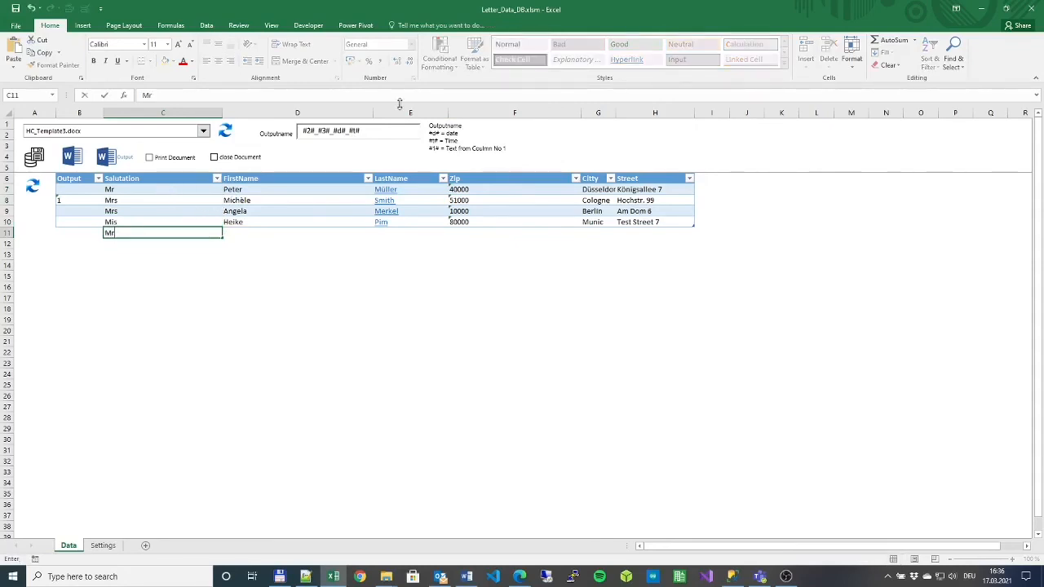
key(Tab)
text(Max)
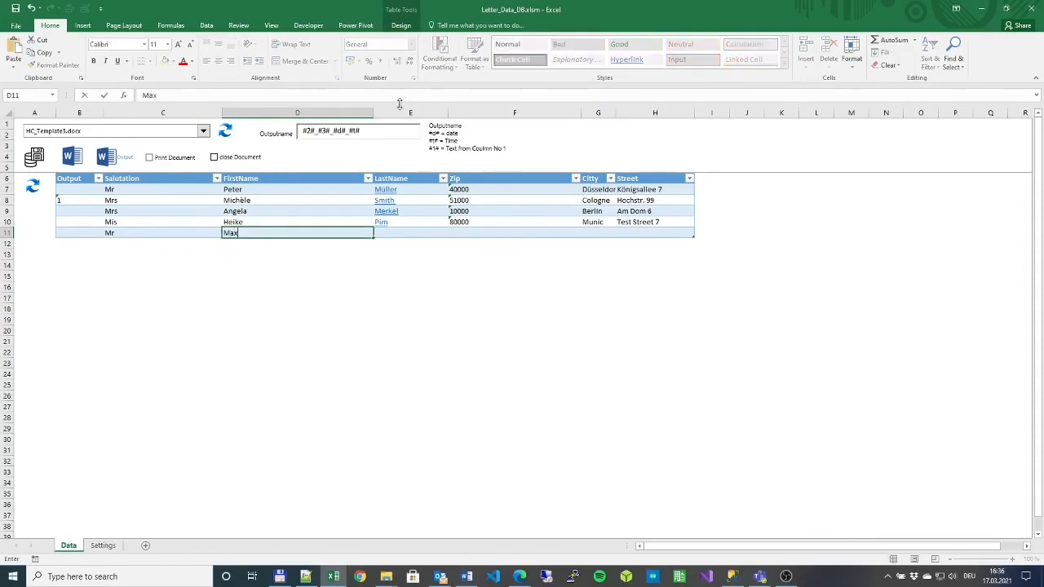
key(Tab)
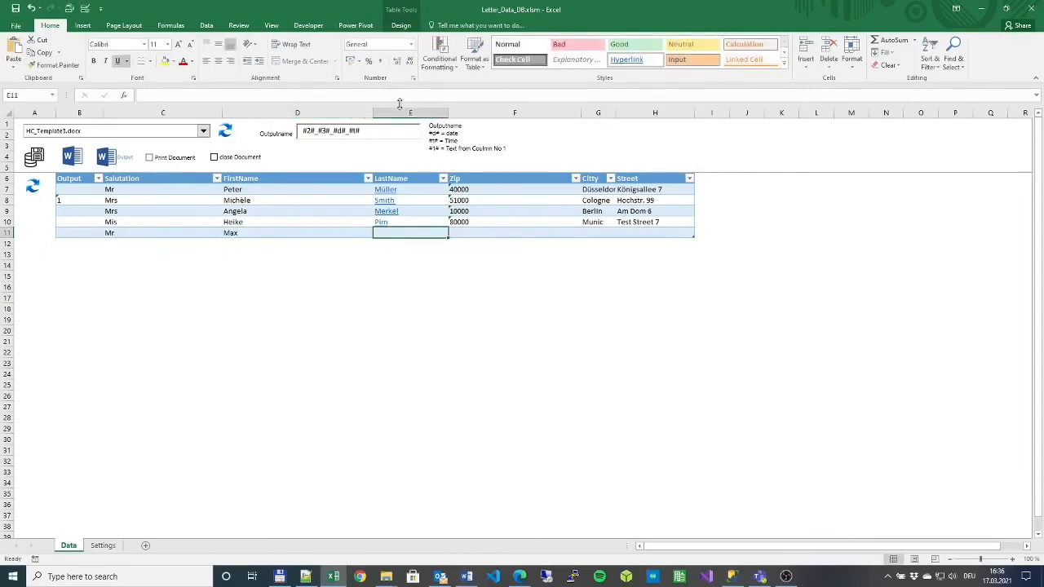
- Fill in the new contact's autocompleted last name and corrected zip code
key(shift+Tab)
key(Tab)
text(S)
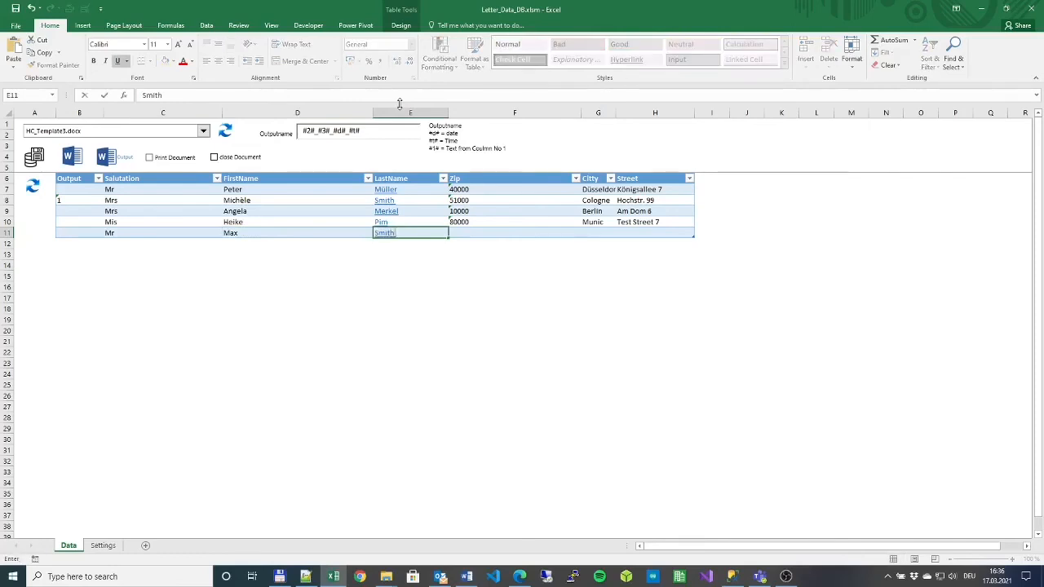
key(Tab)
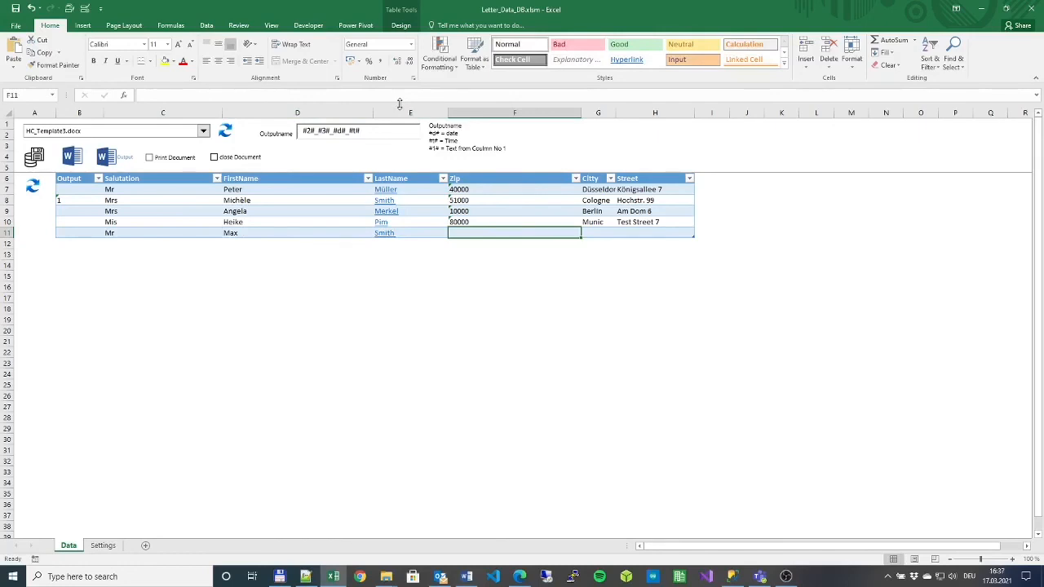
text(6000)
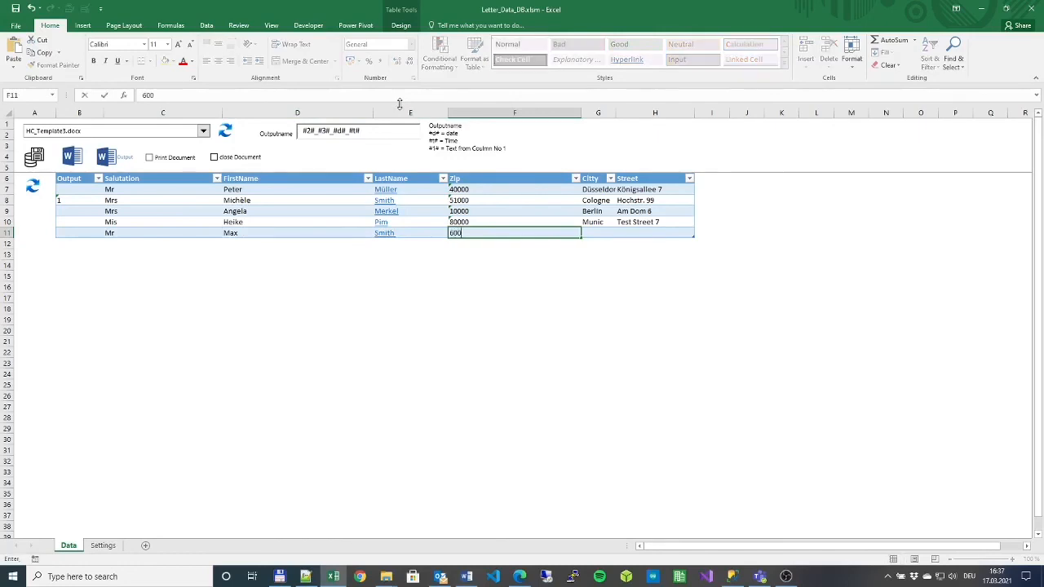
key(BackSpace)
key(BackSpace)
key(BackSpace)
key(BackSpace)
text(10000)
key(Tab)
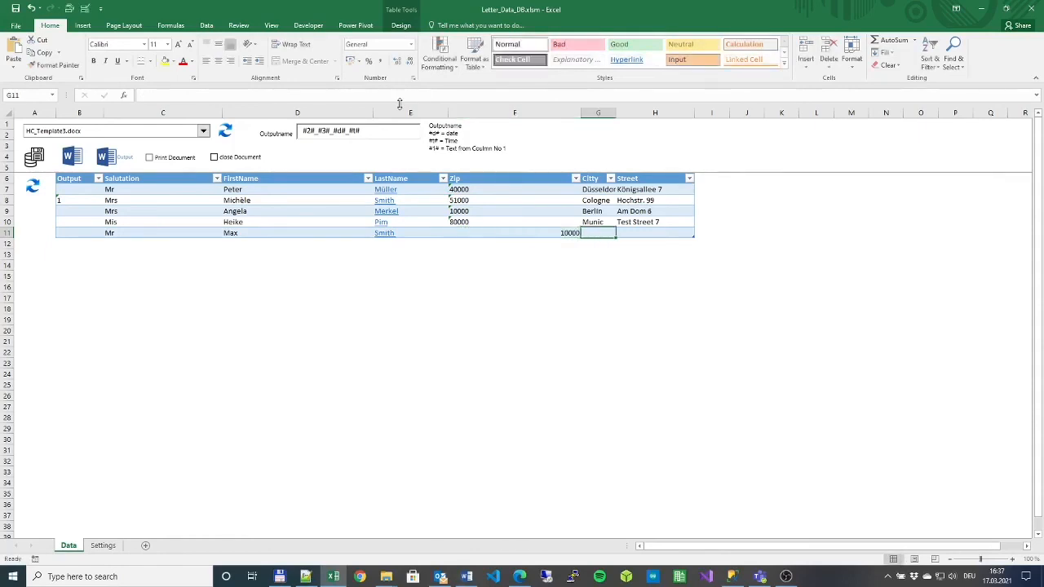
- Enter city Berlin and the corrected street address for the new contact
text(Berlin)
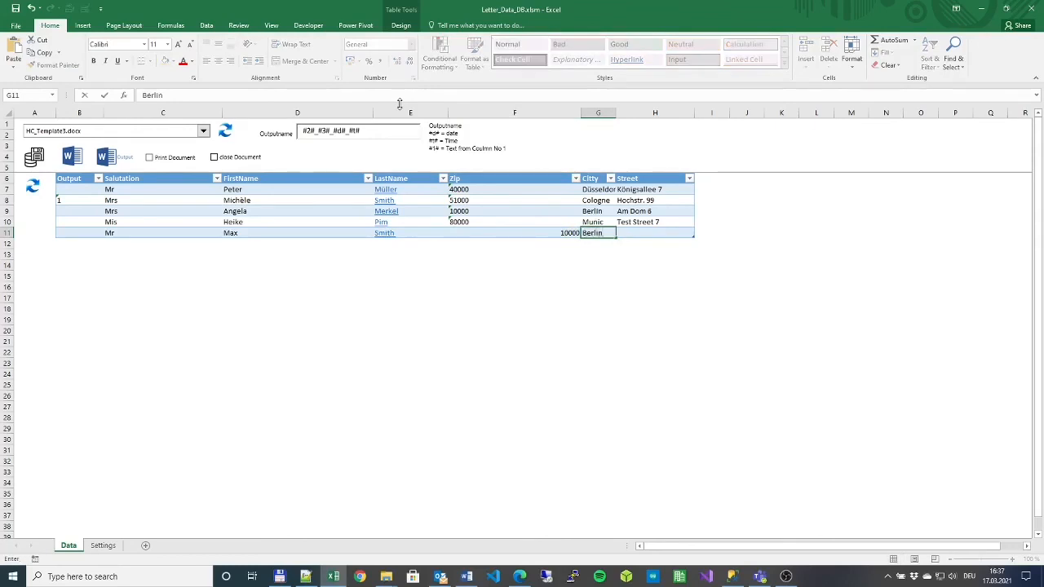
key(Tab)
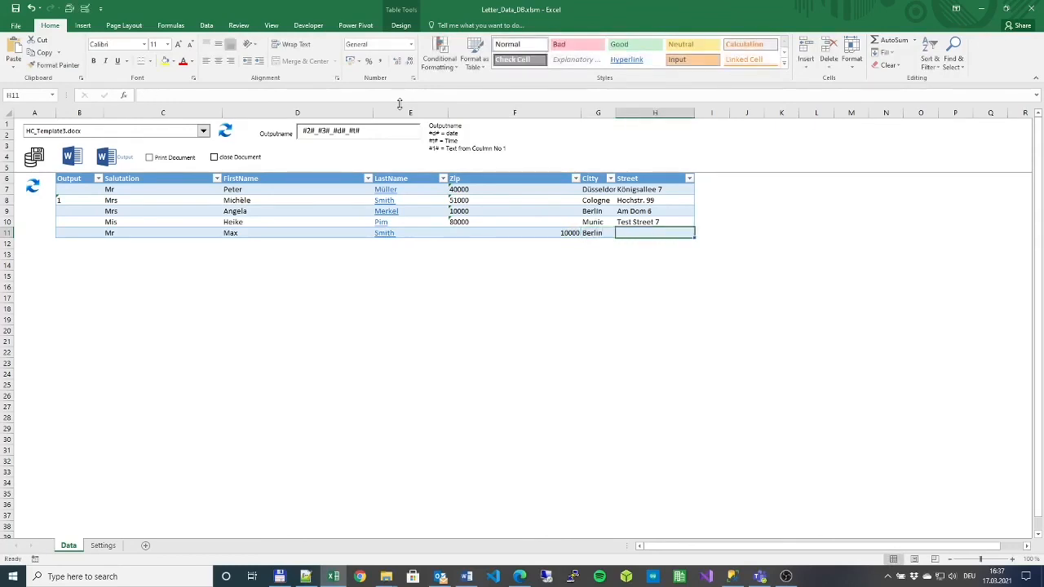
text(Test tsrt)
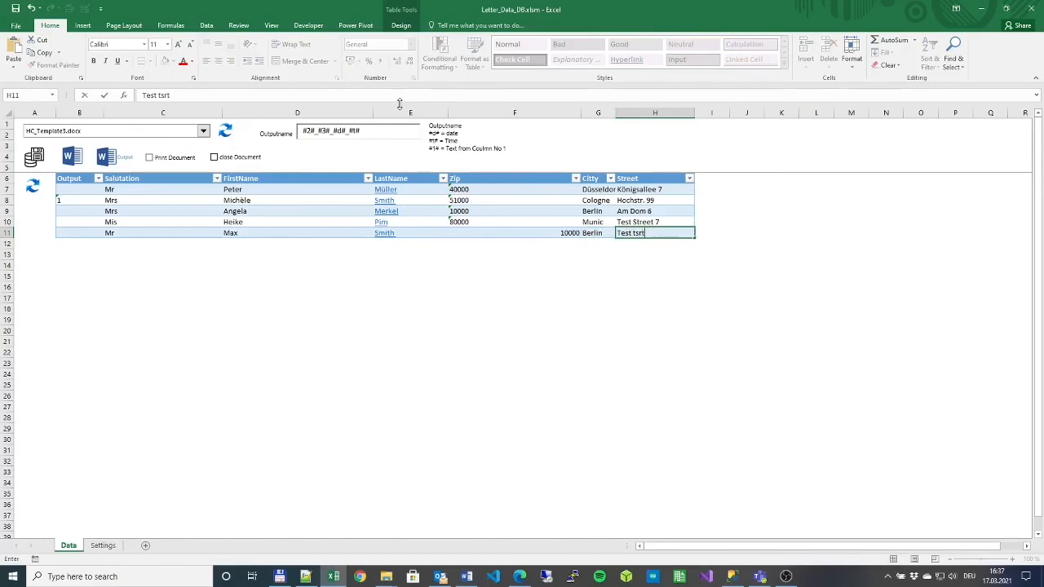
key(BackSpace)
key(BackSpace)
key(BackSpace)
key(BackSpace)
text(S)
key(ctrl+Return)
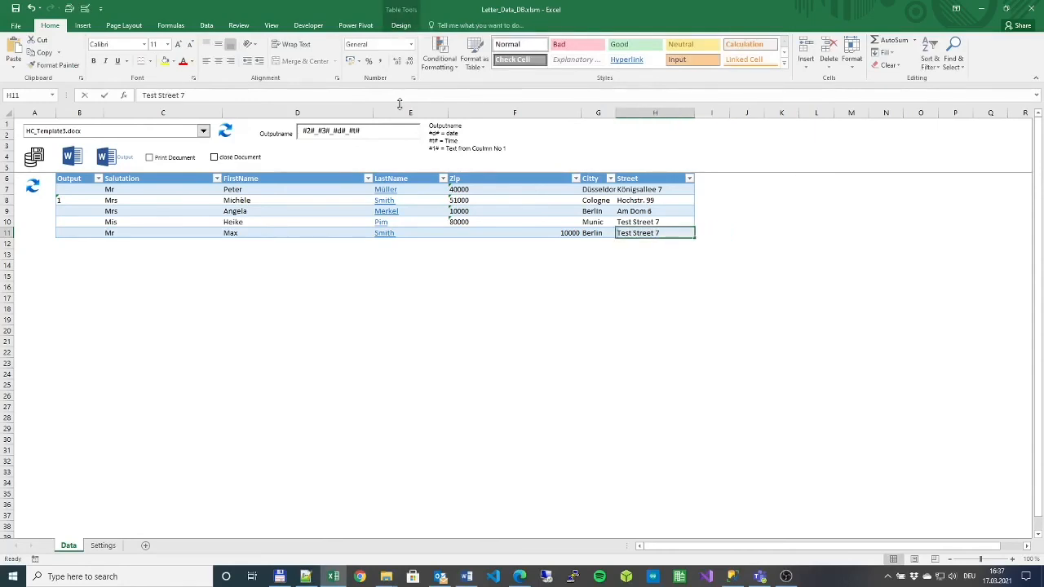
key(F2)
key(BackSpace)
key(BackSpace)
text(22)
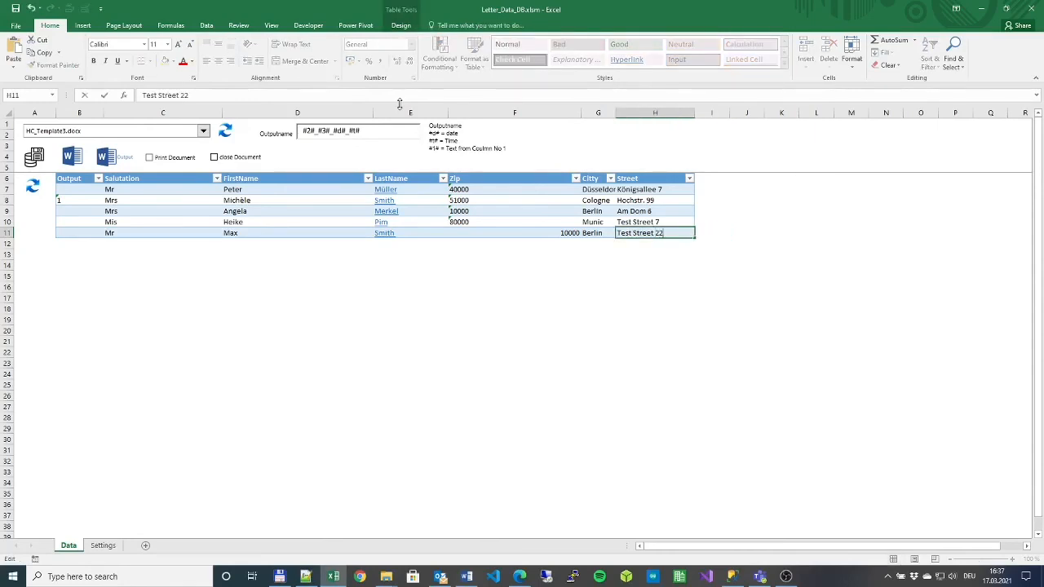
key(Return)
key(Up)
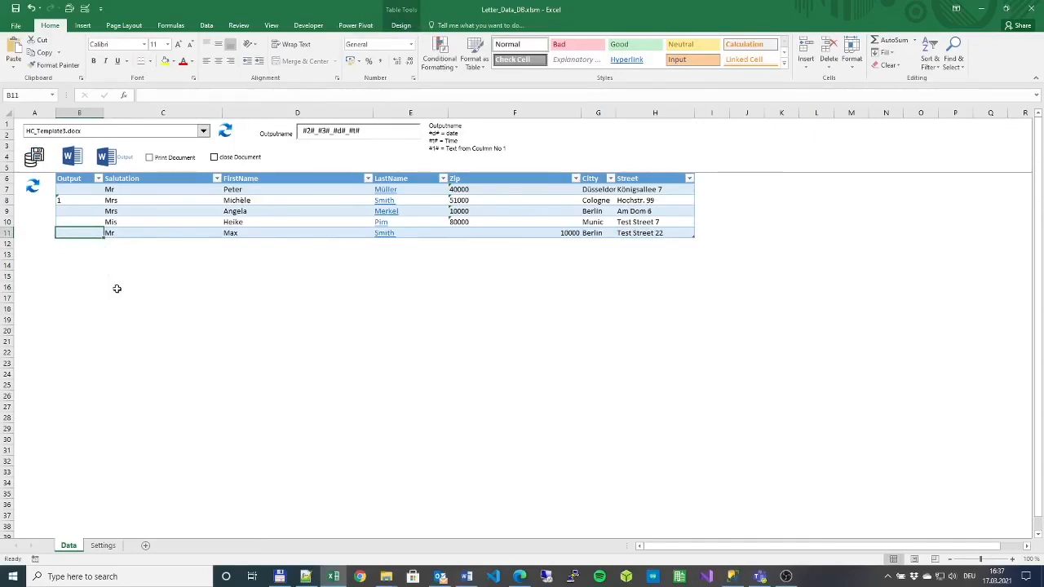
- Save the contact table to the database and delete four of its table rows
click(34, 188)
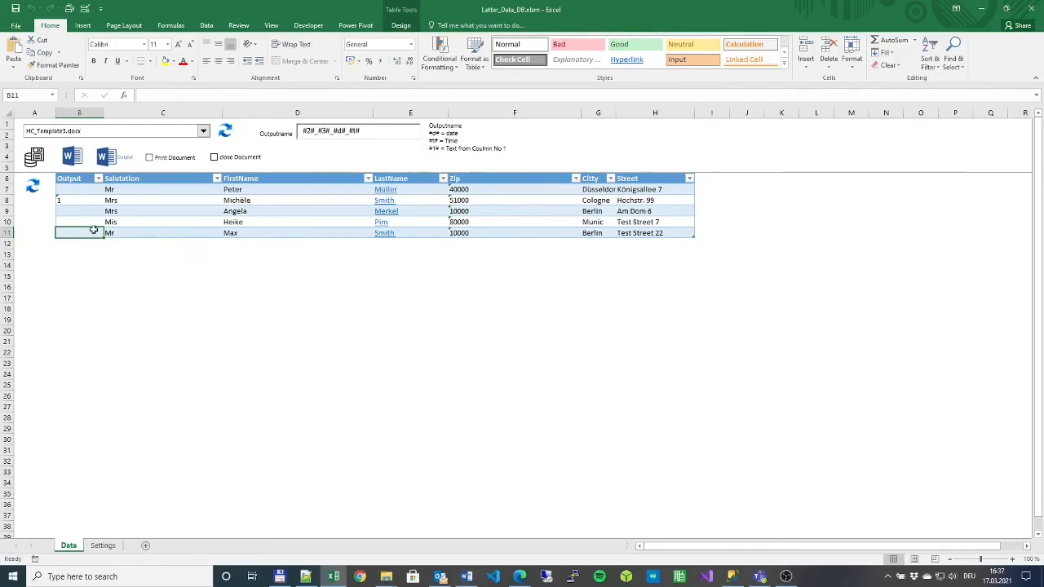
drag(141, 191, 136, 237)
click(138, 211)
right_click(143, 227)
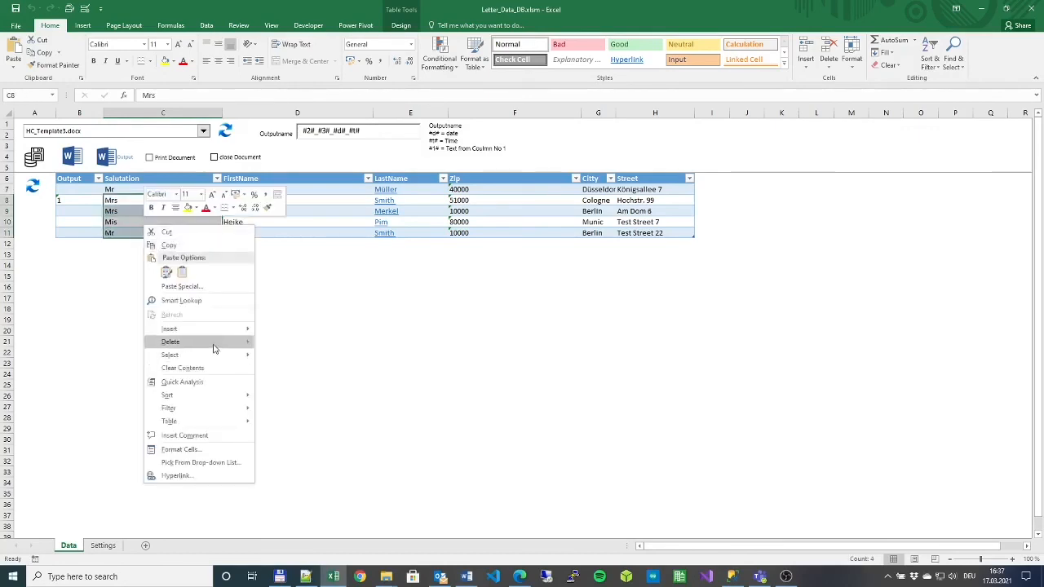
mouse_move(213, 342)
click(295, 356)
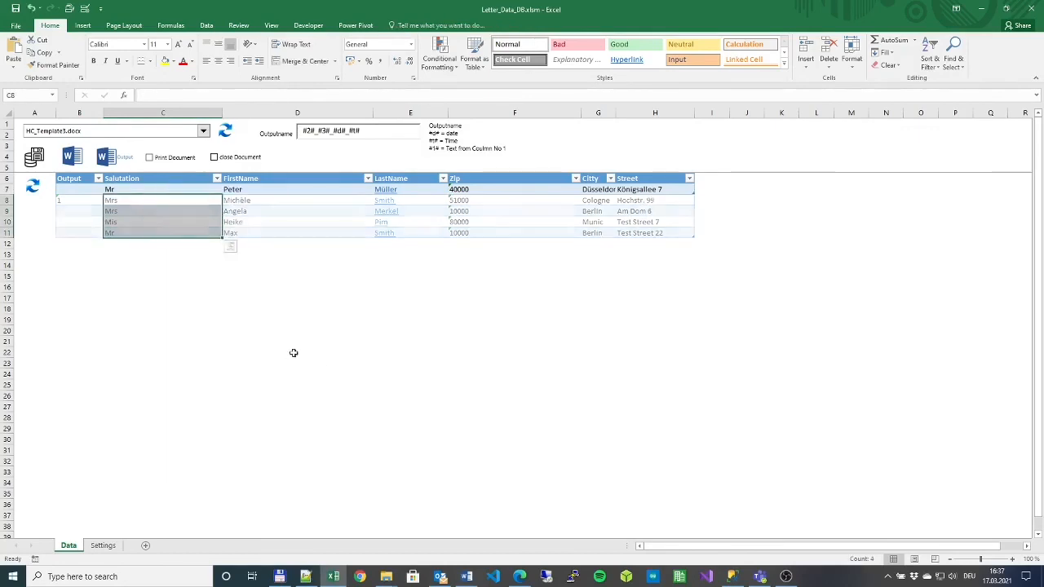
- Reload the contacts from the database so all five rows return
click(293, 351)
click(34, 188)
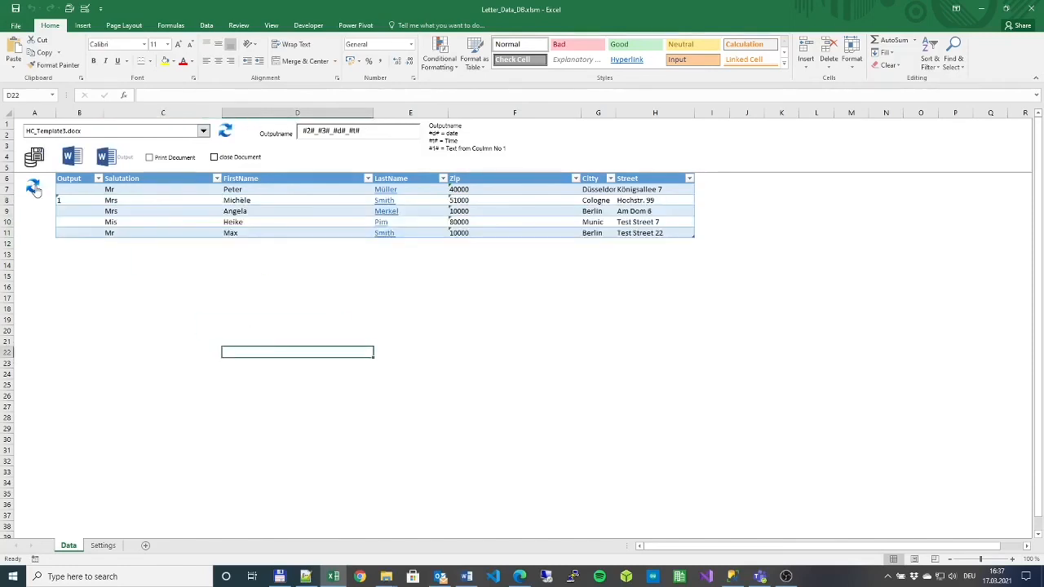
click(156, 231)
drag(238, 191, 244, 232)
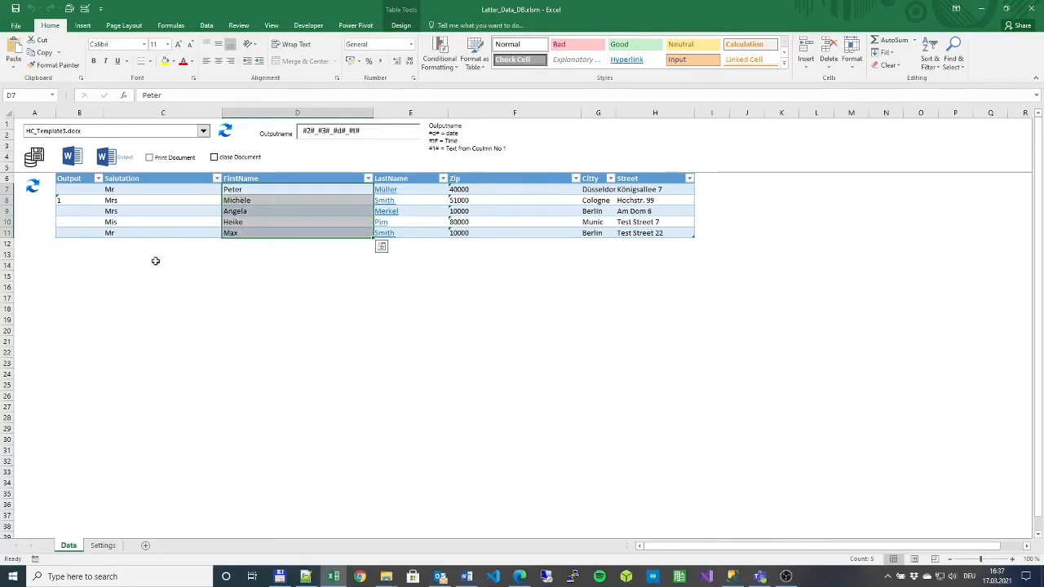
click(140, 232)
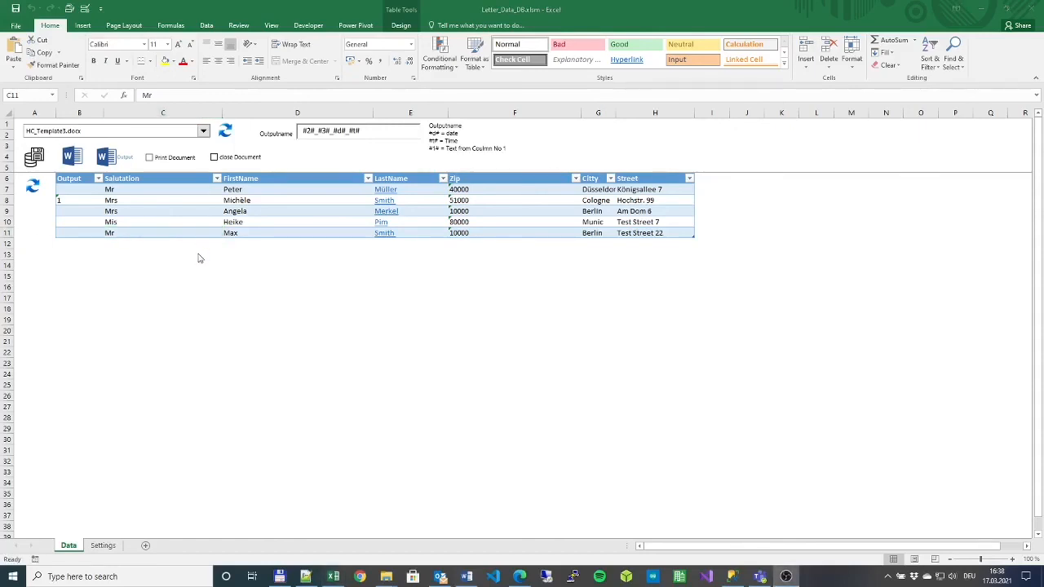
- Set the TableName setting to ExcelTest and load that table into the Data sheet
click(104, 545)
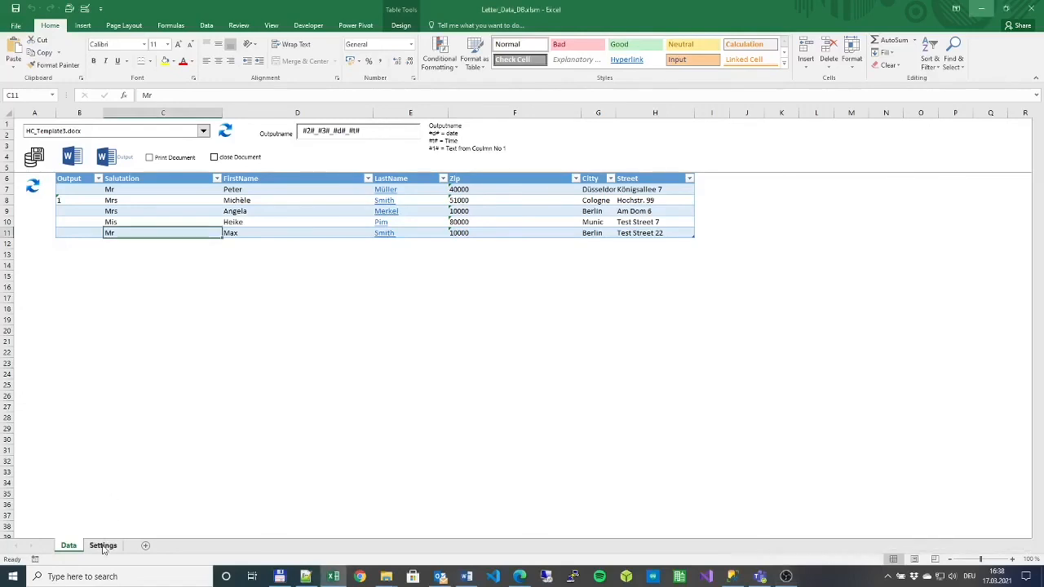
click(133, 238)
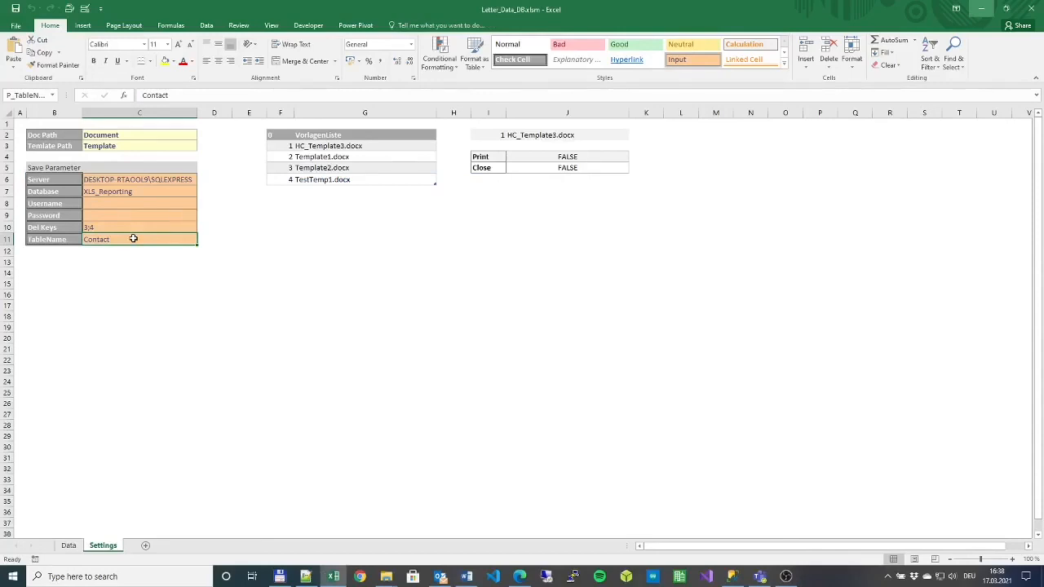
text(Exce)
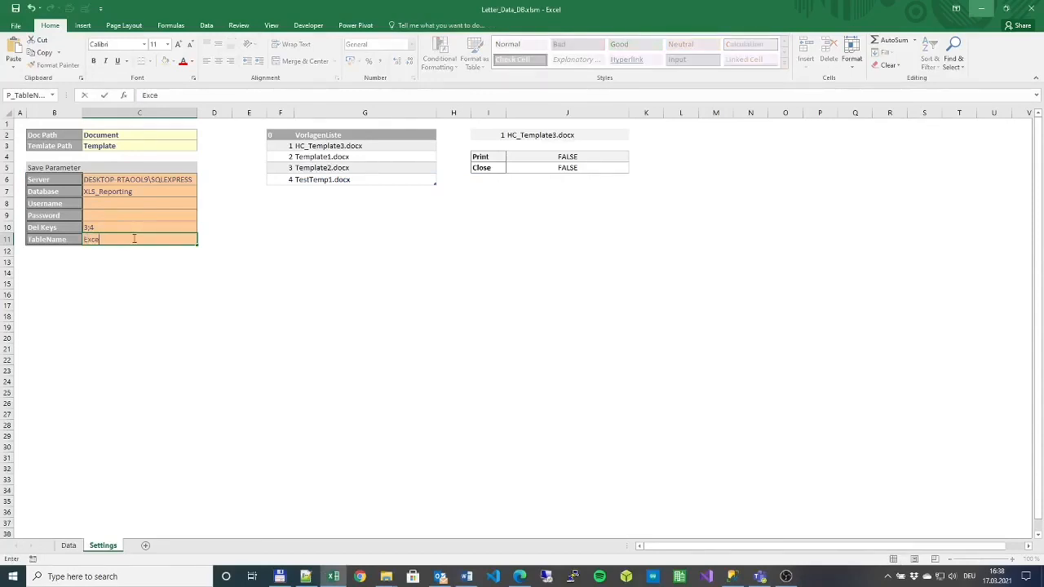
text(lTest)
click(123, 226)
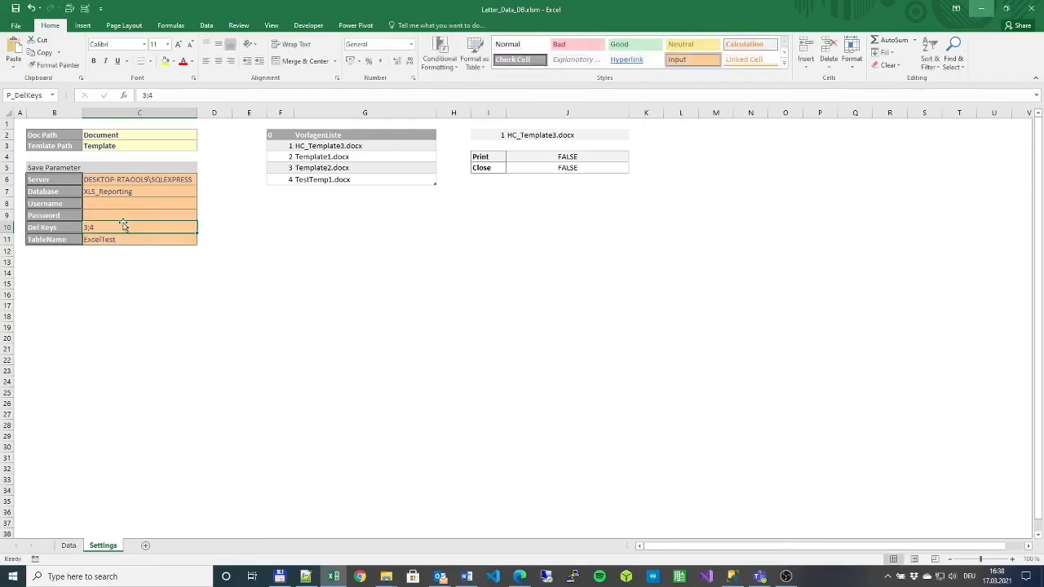
click(69, 545)
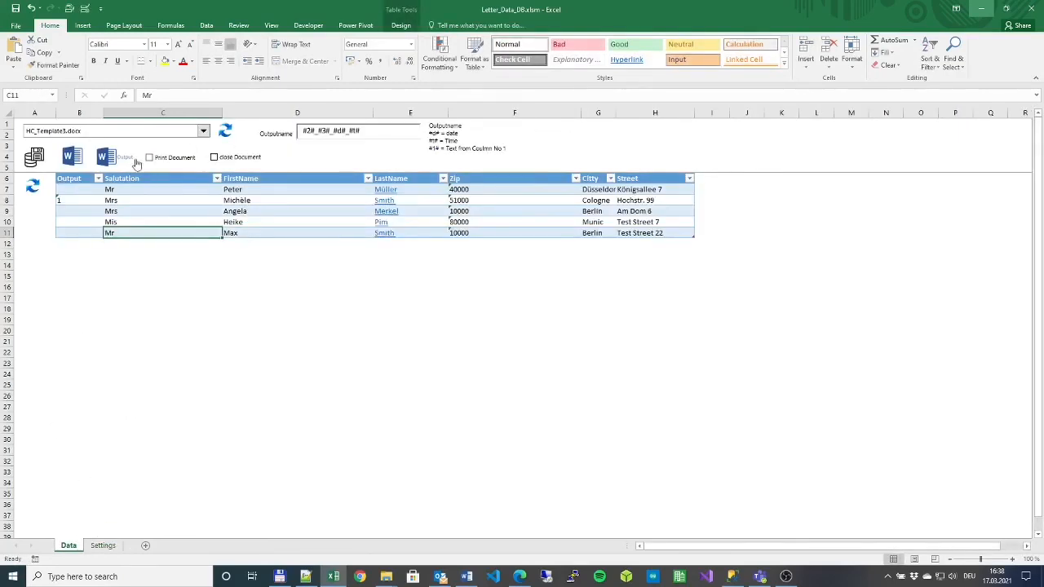
click(32, 188)
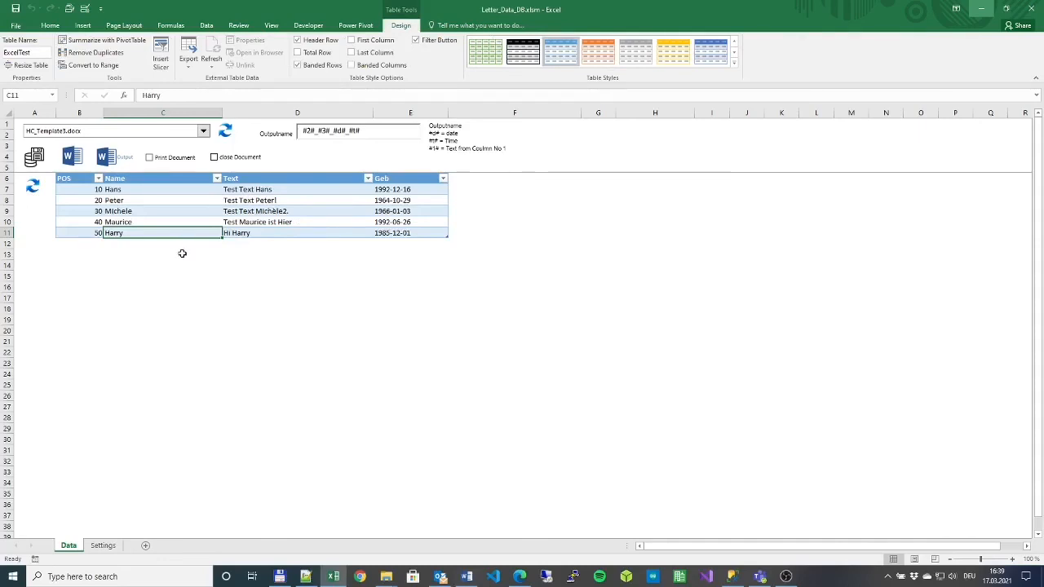
- Inspect the loaded ExcelTest records, then select the TableName cell on Settings
click(155, 209)
click(141, 179)
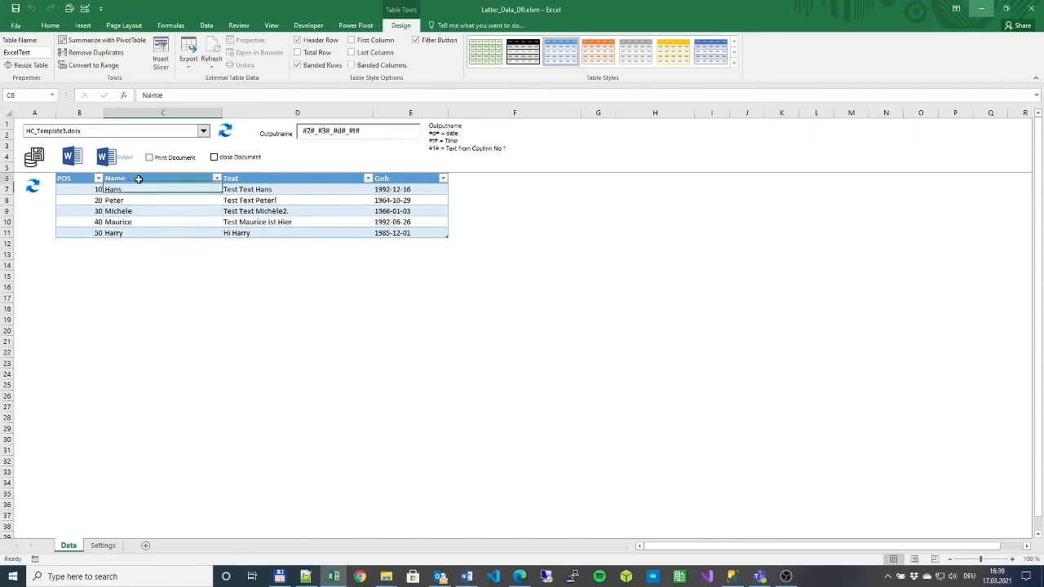
click(228, 174)
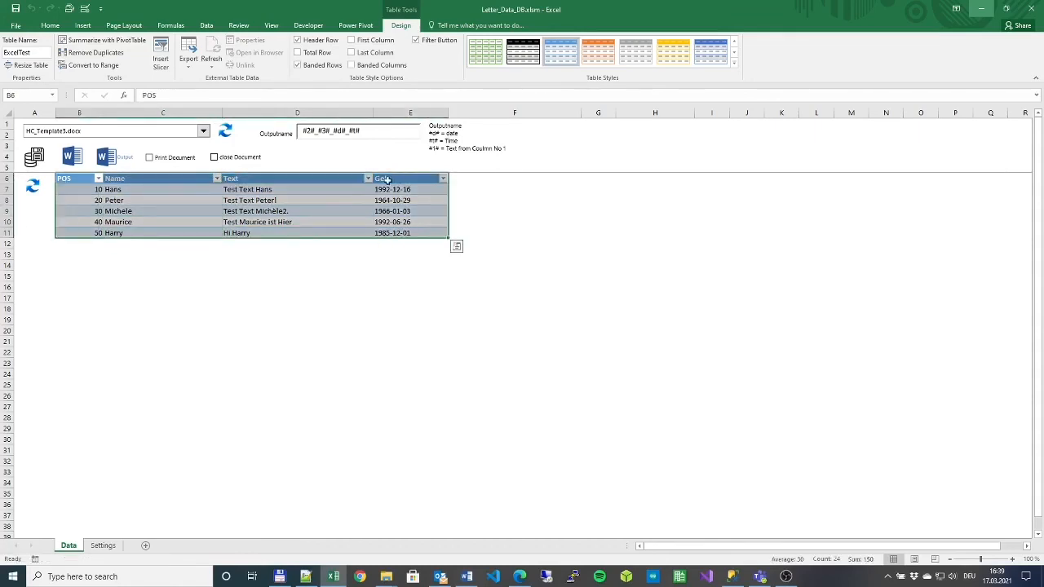
click(356, 198)
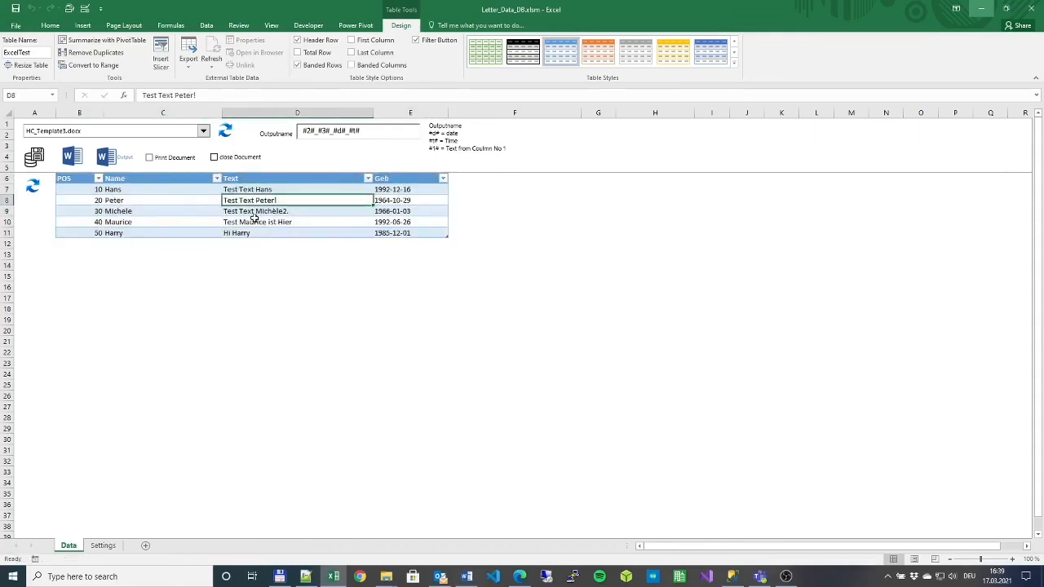
click(102, 545)
click(127, 238)
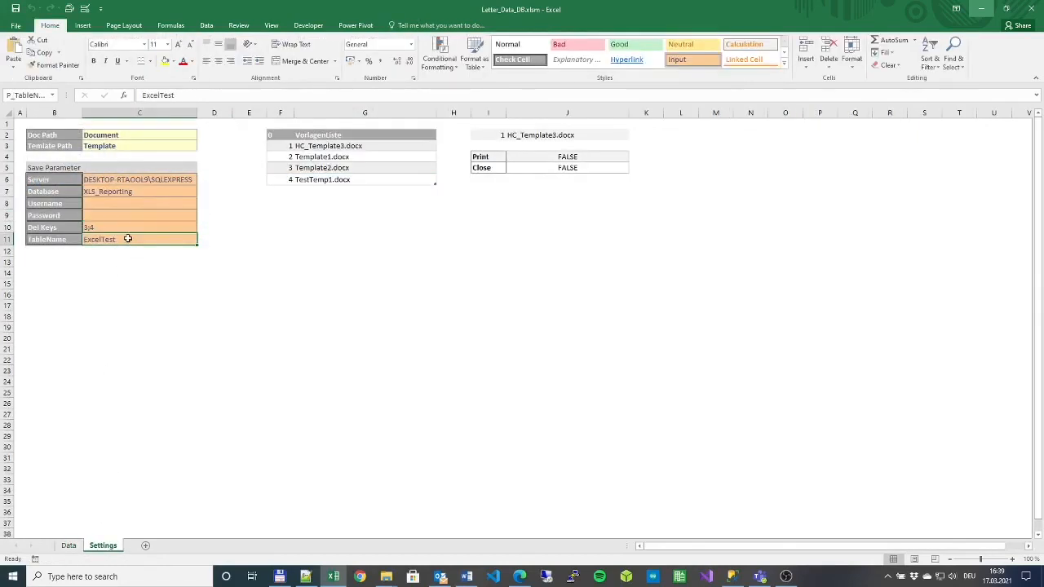
- Change TableName back to Contact and reload the contact table on the Data sheet
text(Contact)
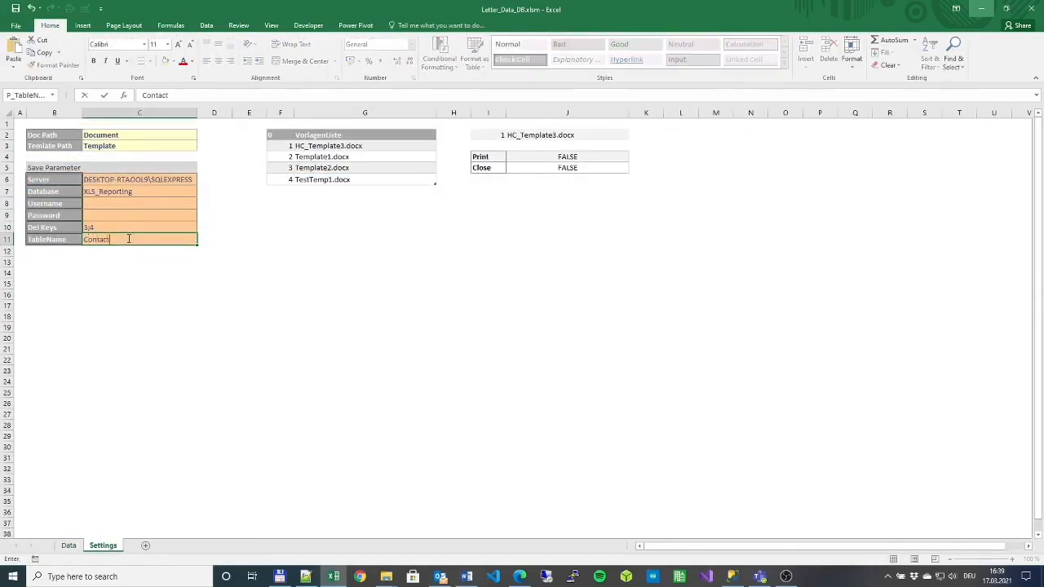
key(Tab)
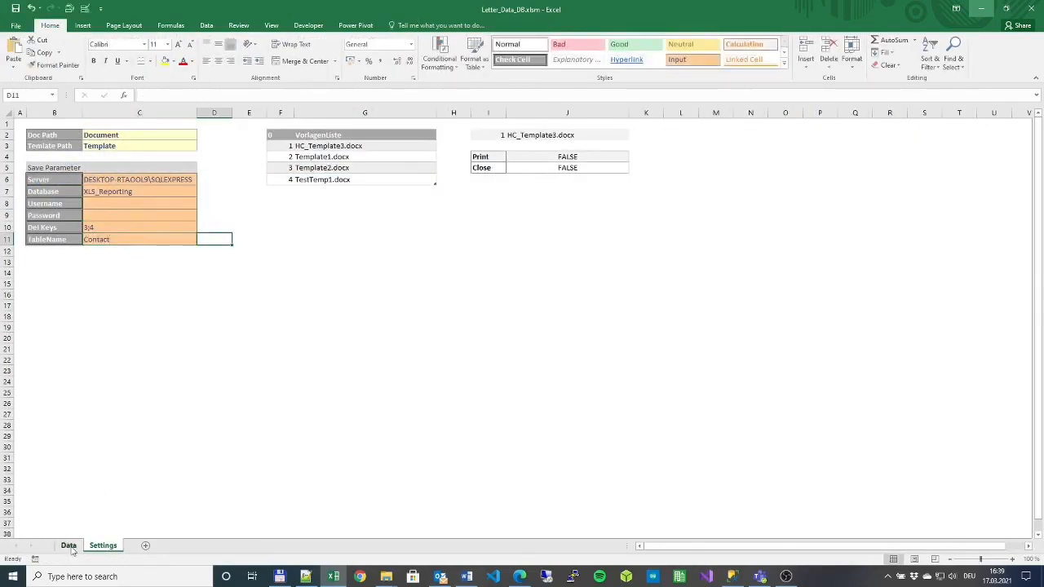
click(68, 544)
click(32, 187)
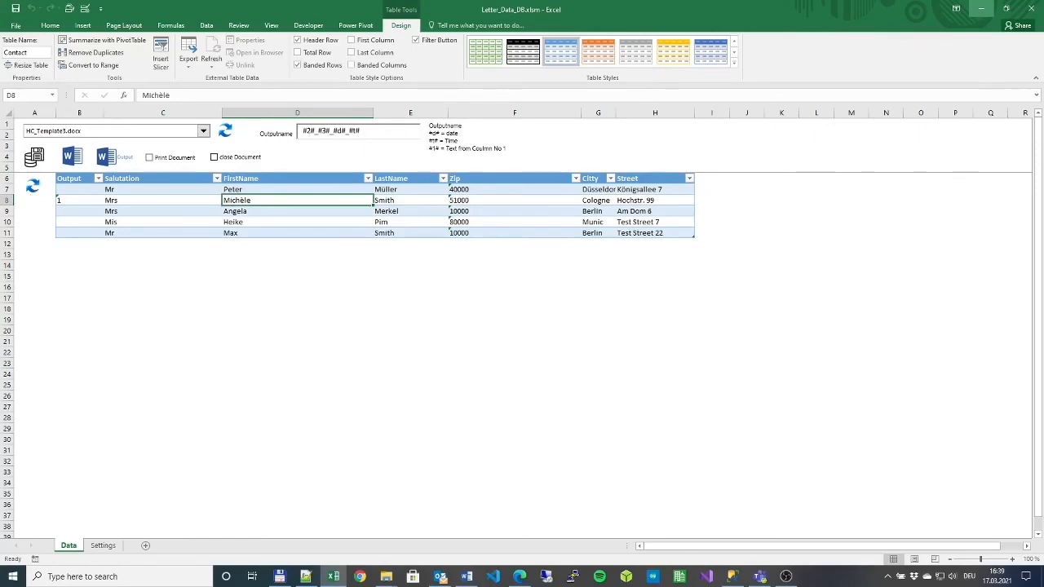
- Paste the copied e-mail address into cell C19 below the table
click(163, 325)
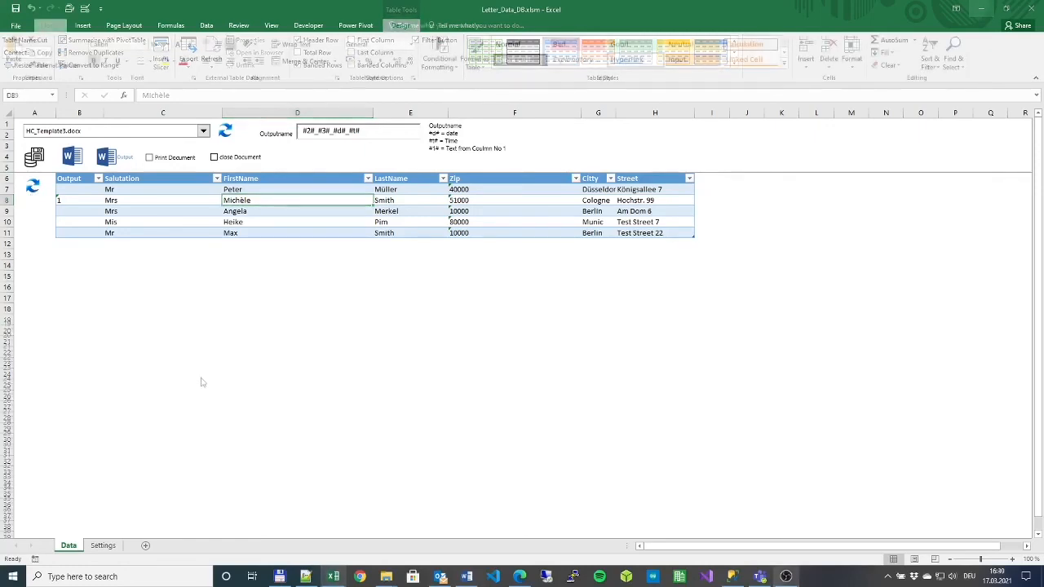
click(167, 323)
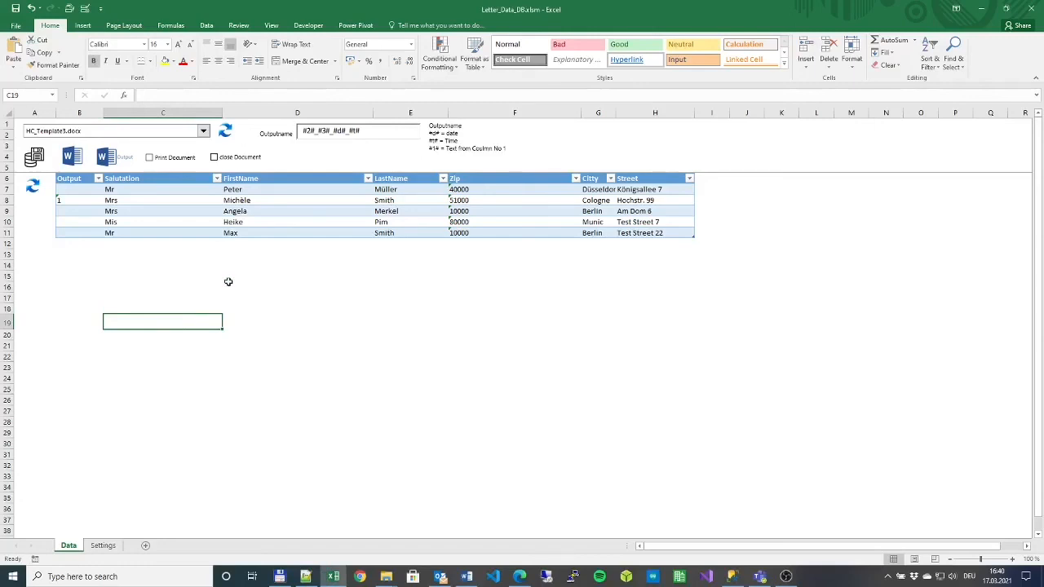
key(ctrl+v)
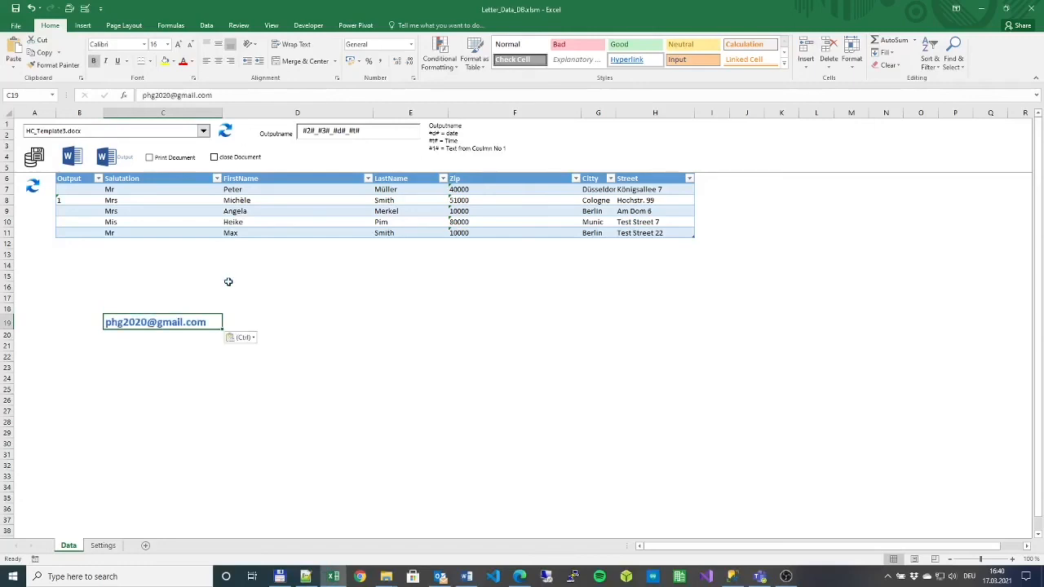